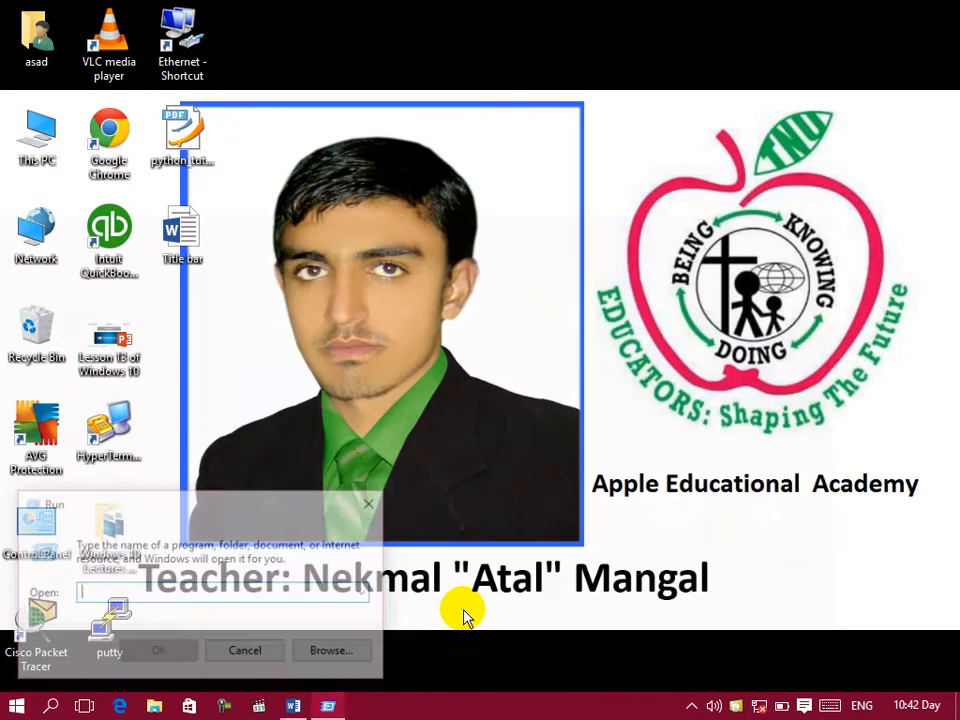
# Step: Launch WordPad through the Run dialog and close its window
pyautogui.write('wordp')
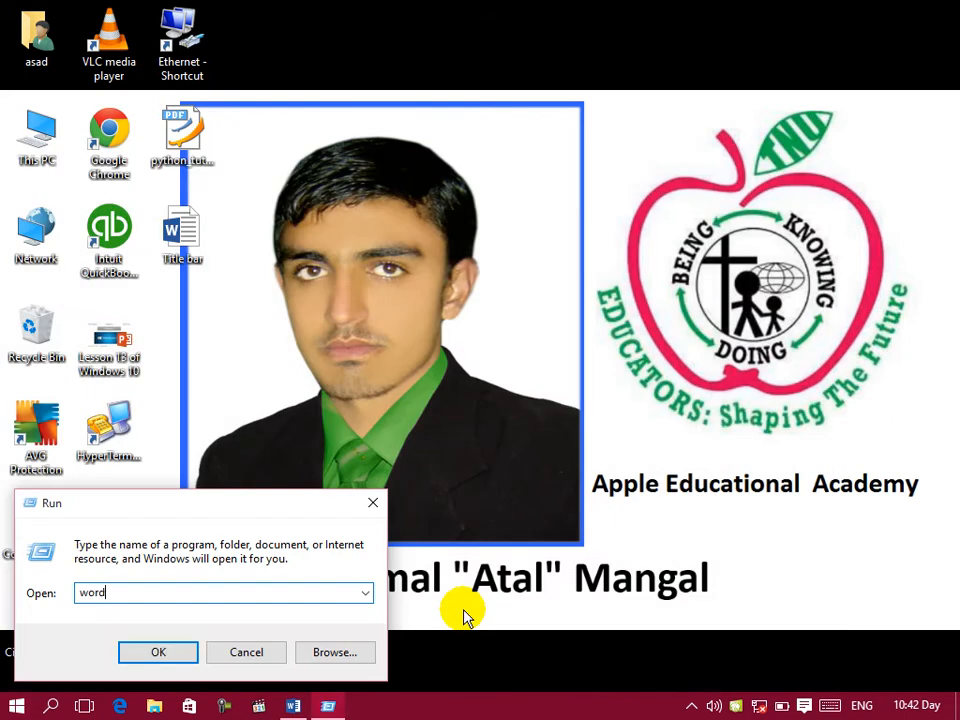
pyautogui.press('Return')
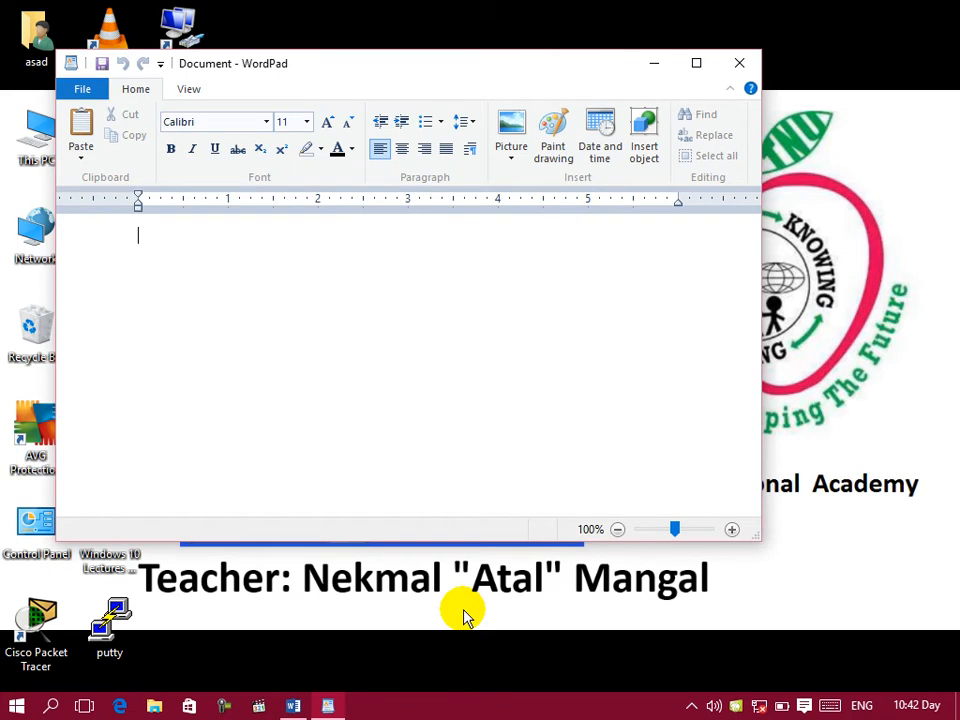
pyautogui.click(739, 63)
# Step: Launch WordPad again through the Run dialog with the write command and maximize its window
pyautogui.press('super+r')
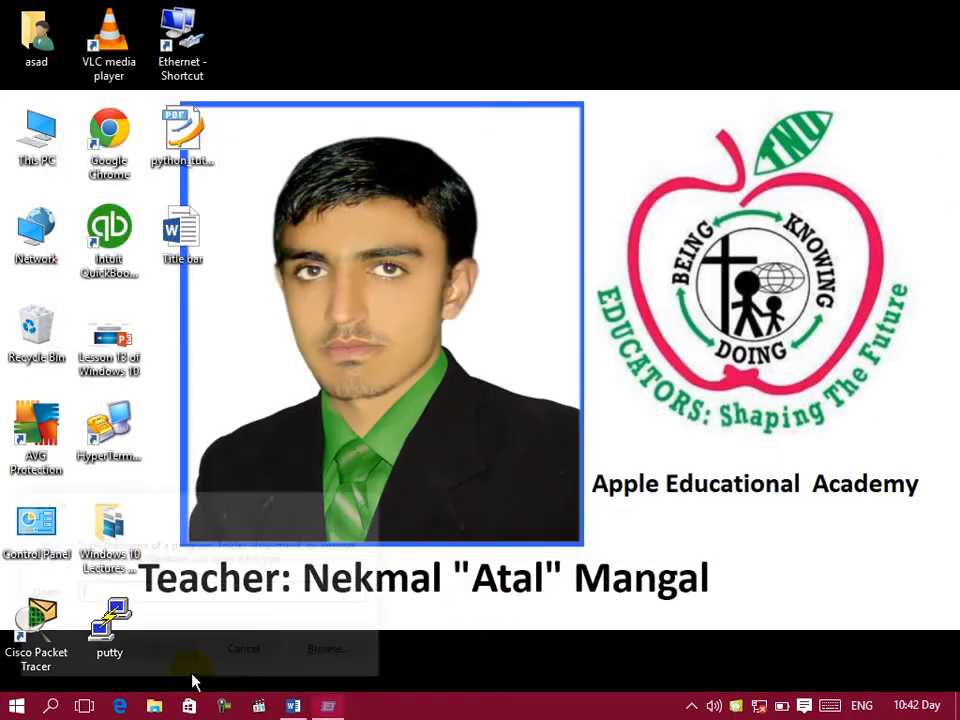
pyautogui.write('write')
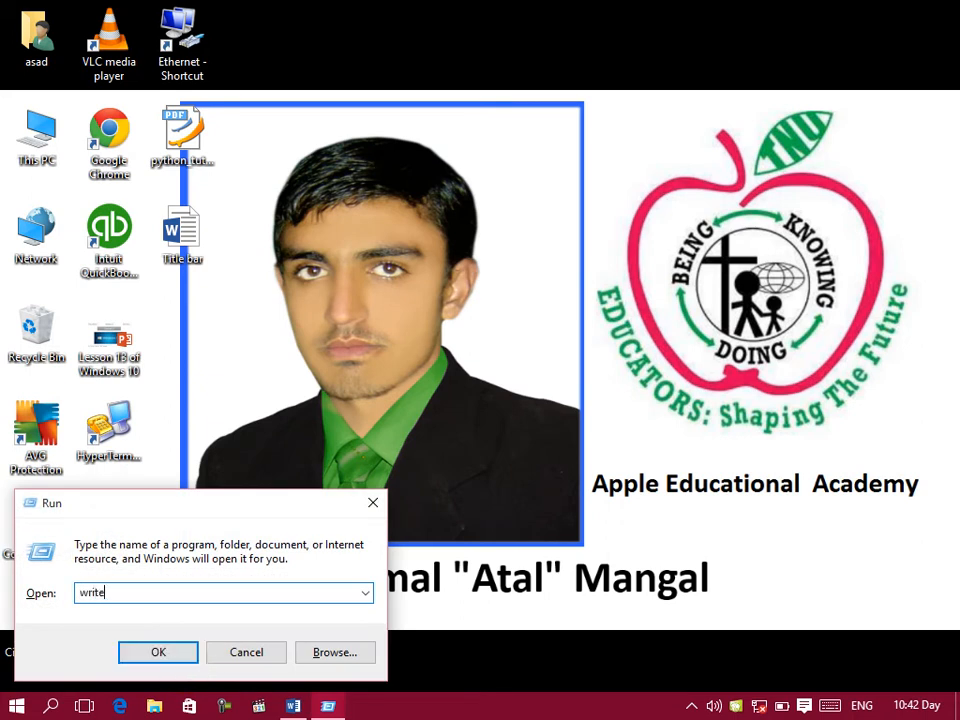
pyautogui.press('Return')
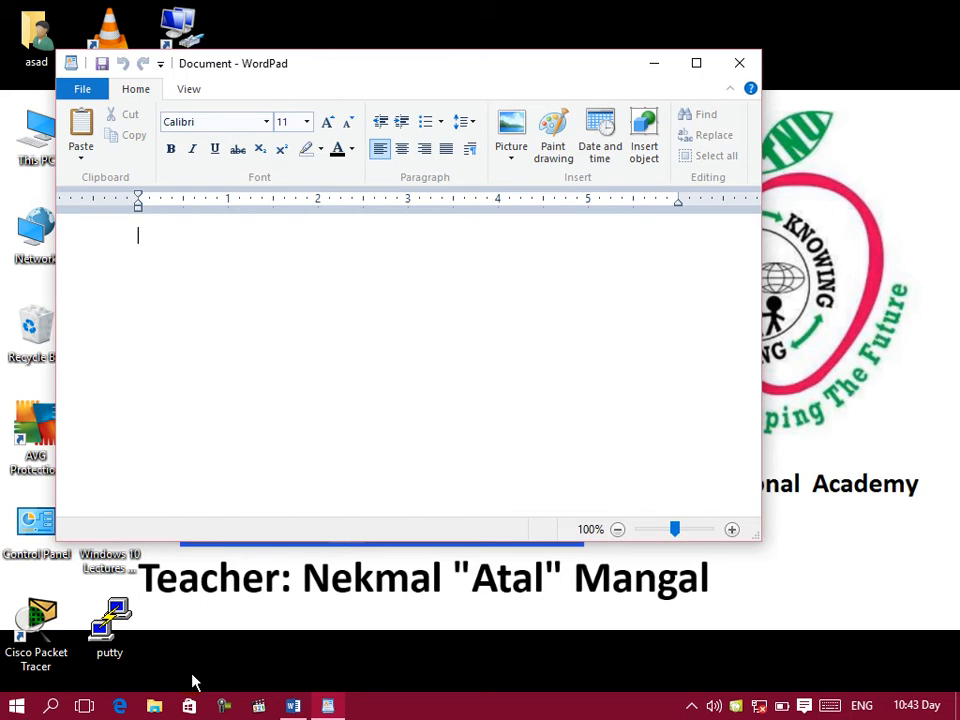
pyautogui.click(696, 64)
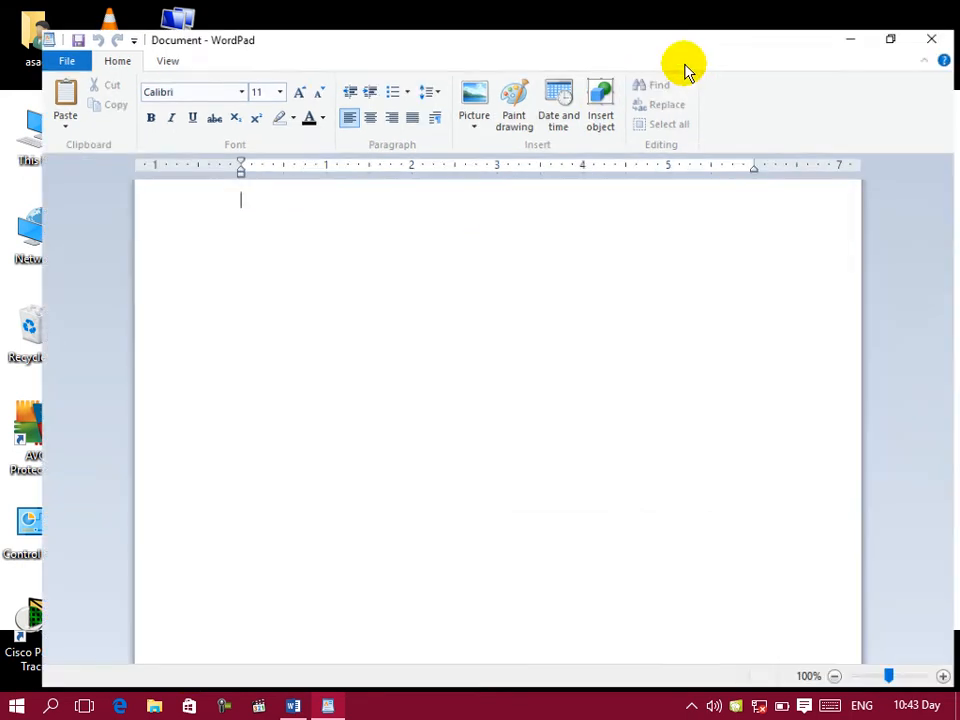
pyautogui.press('super')
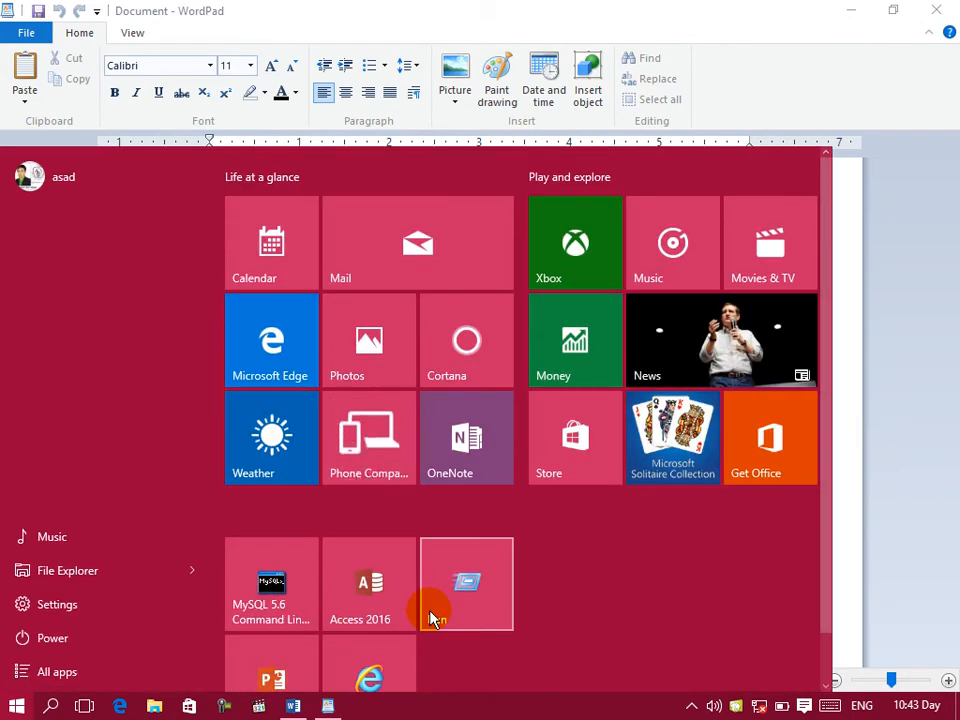
pyautogui.click(915, 296)
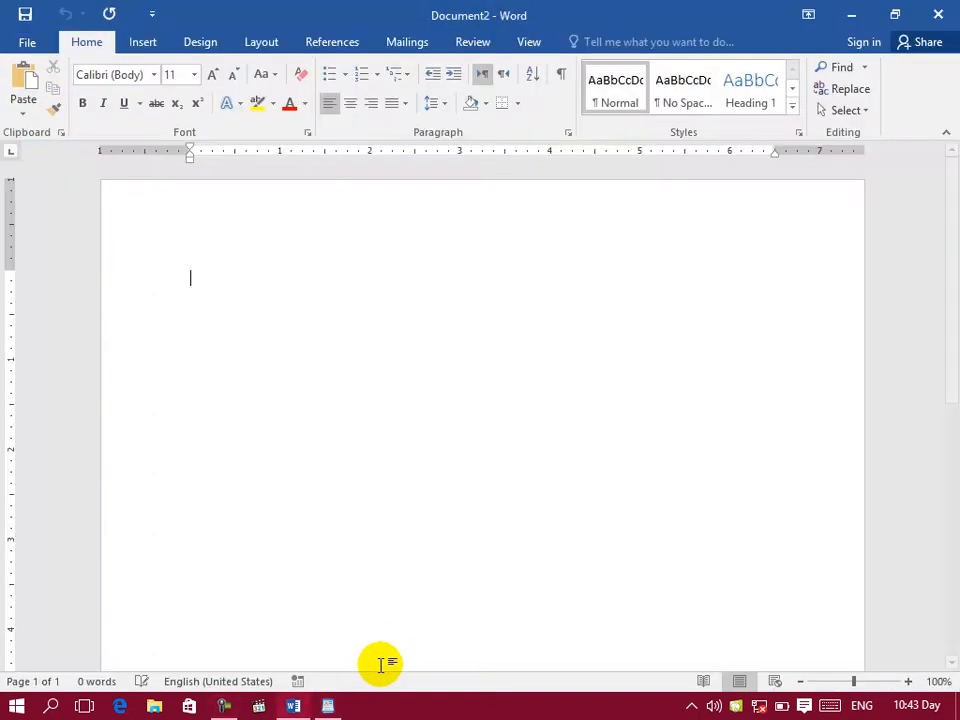
# Step: Check the WordPad window, switch to the blank Word document and start a numbered list with "Title bar(" as item 1
pyautogui.click(328, 706)
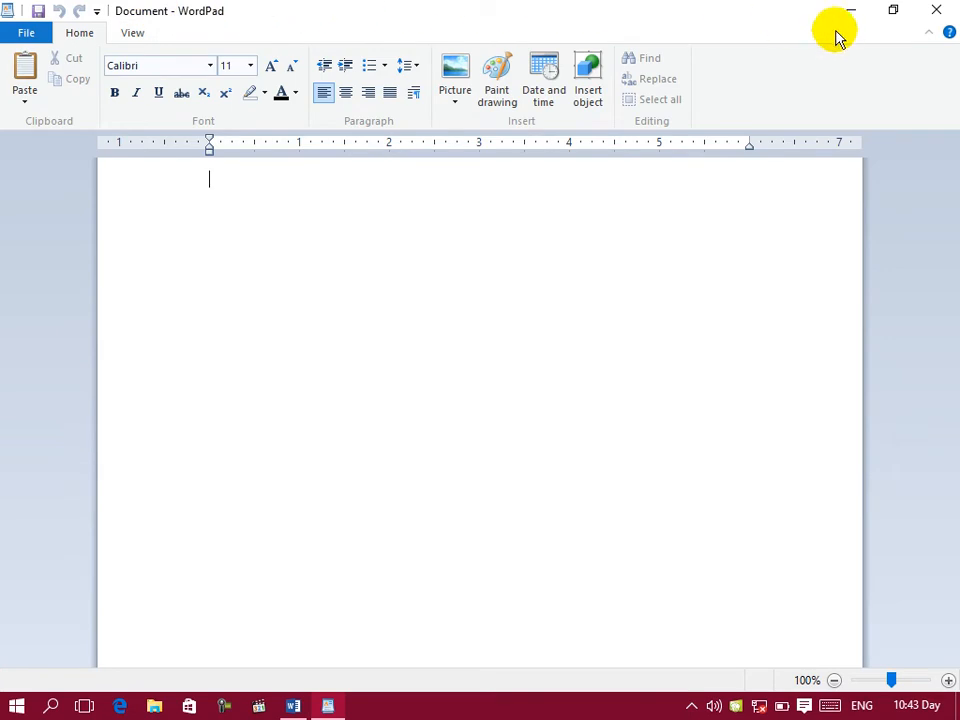
pyautogui.click(292, 706)
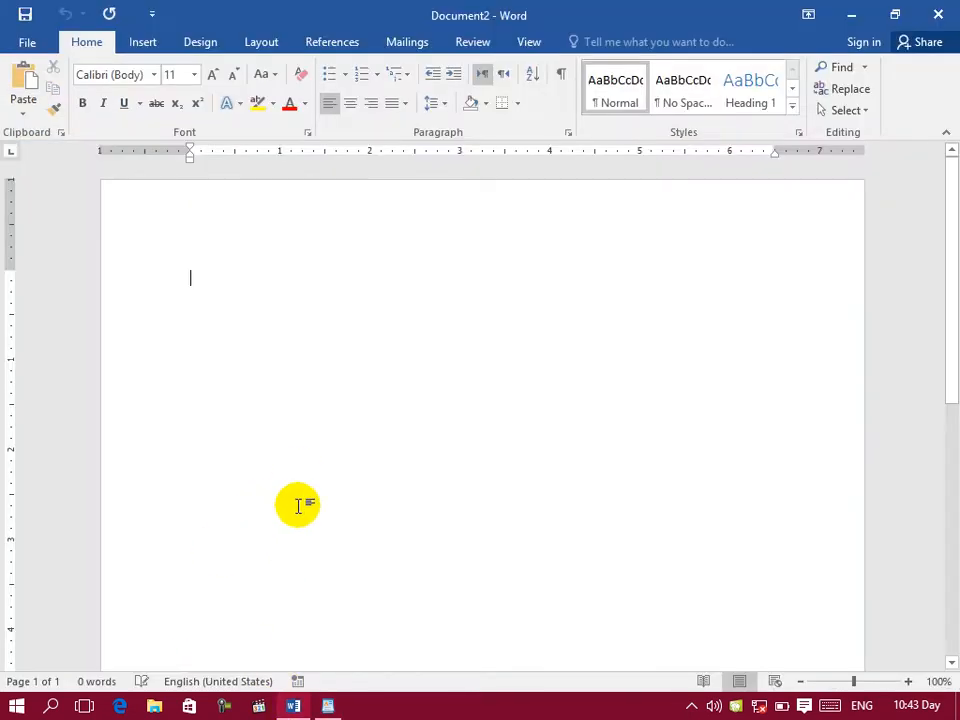
pyautogui.write('1')
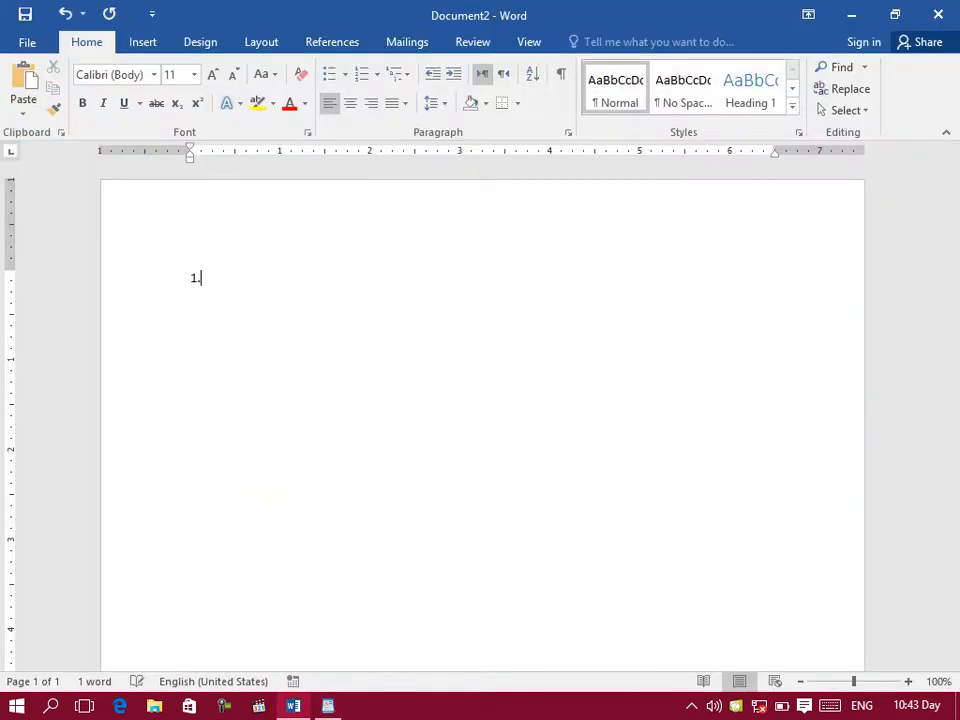
pyautogui.write('. title barf')
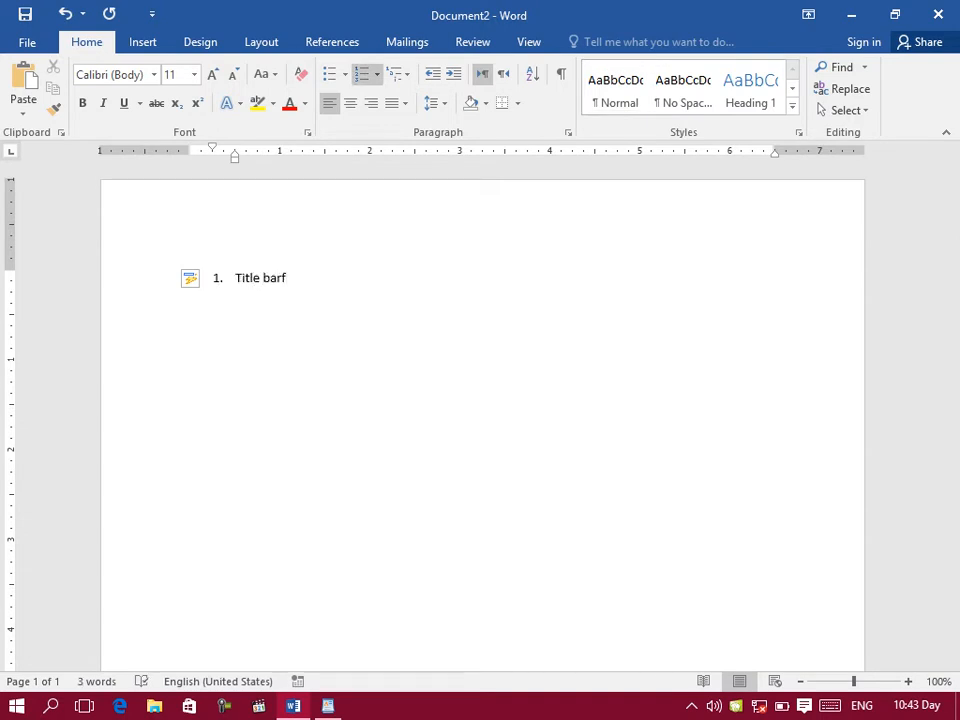
pyautogui.press('BackSpace')
pyautogui.write('(')
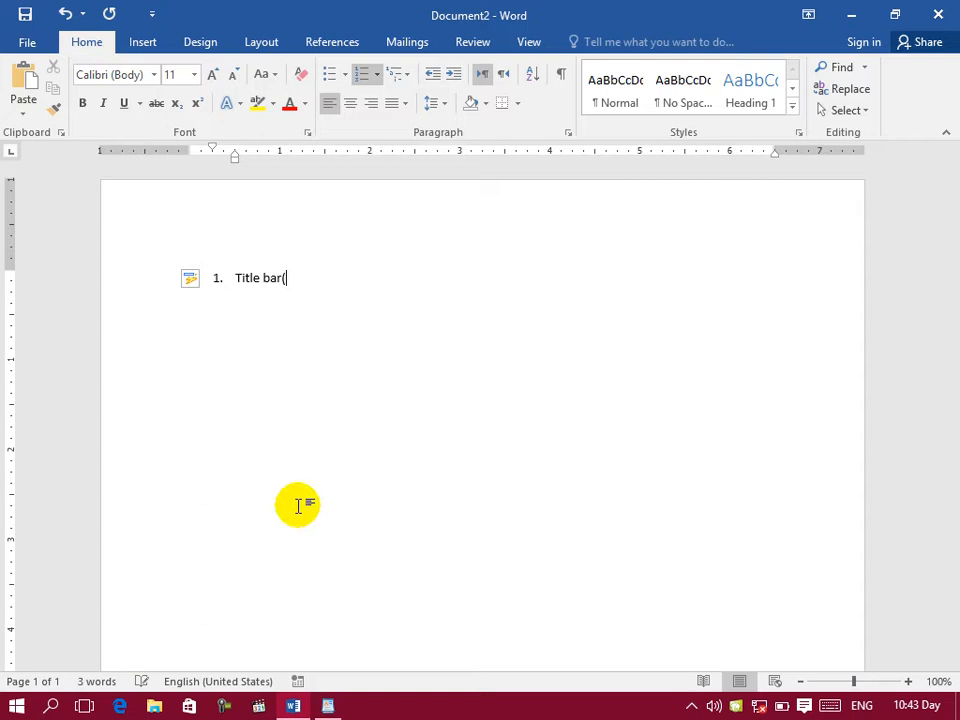
# Step: Check WordPad's title bar, return to Word and add "program mark, program icons" inside the parenthesis of list item 1
pyautogui.click(339, 707)
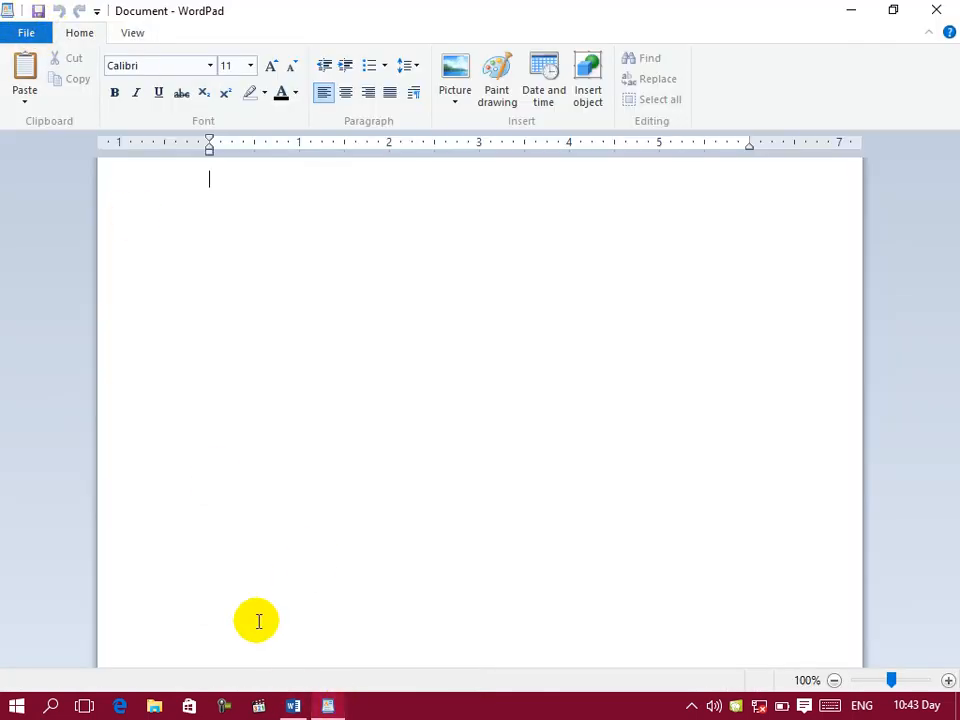
pyautogui.click(291, 703)
pyautogui.write('program,,')
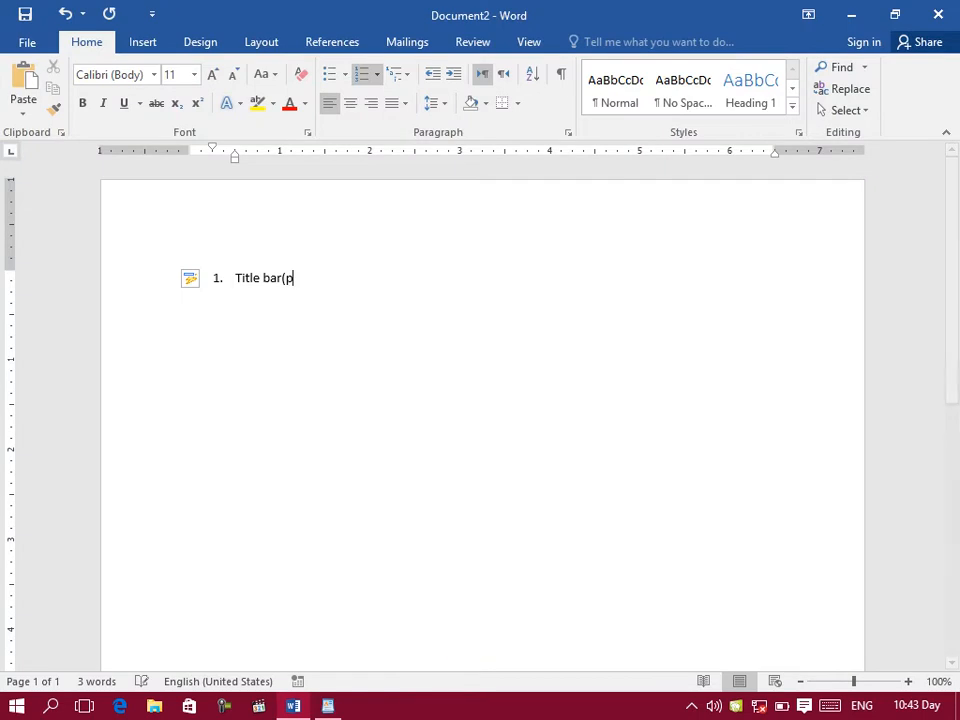
pyautogui.press('BackSpace')
pyautogui.press('BackSpace')
pyautogui.write('mark')
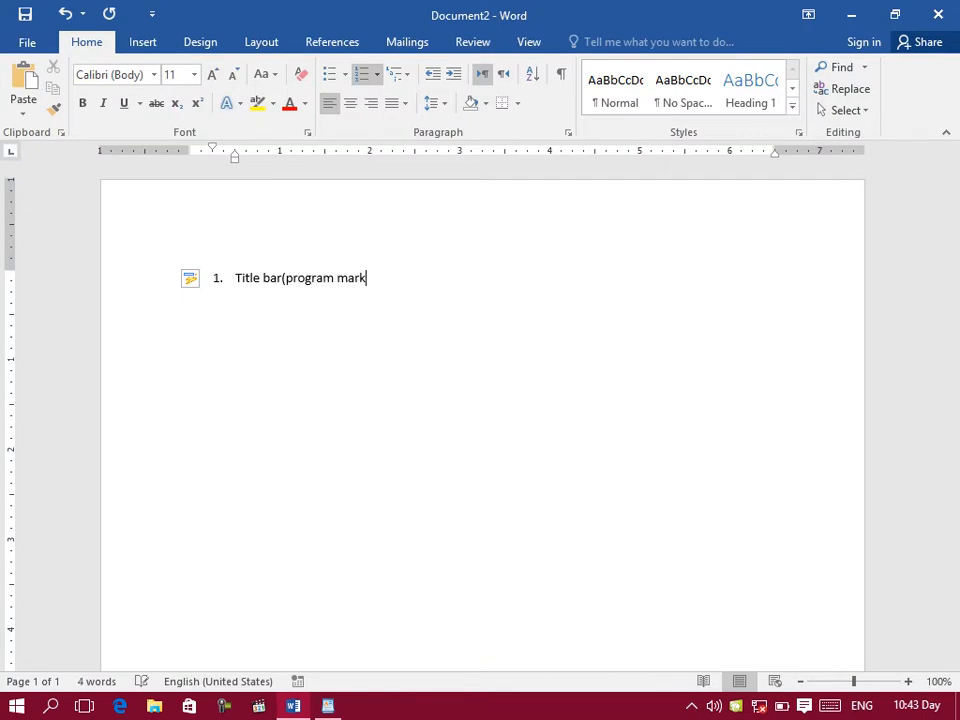
pyautogui.write(', prog')
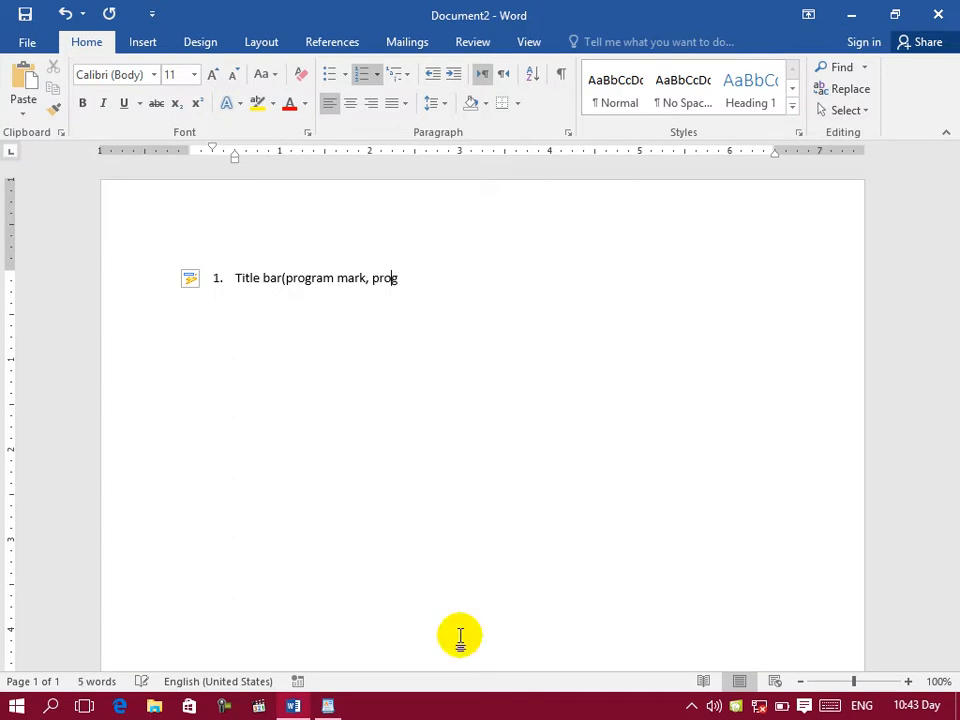
pyautogui.write('ram icons')
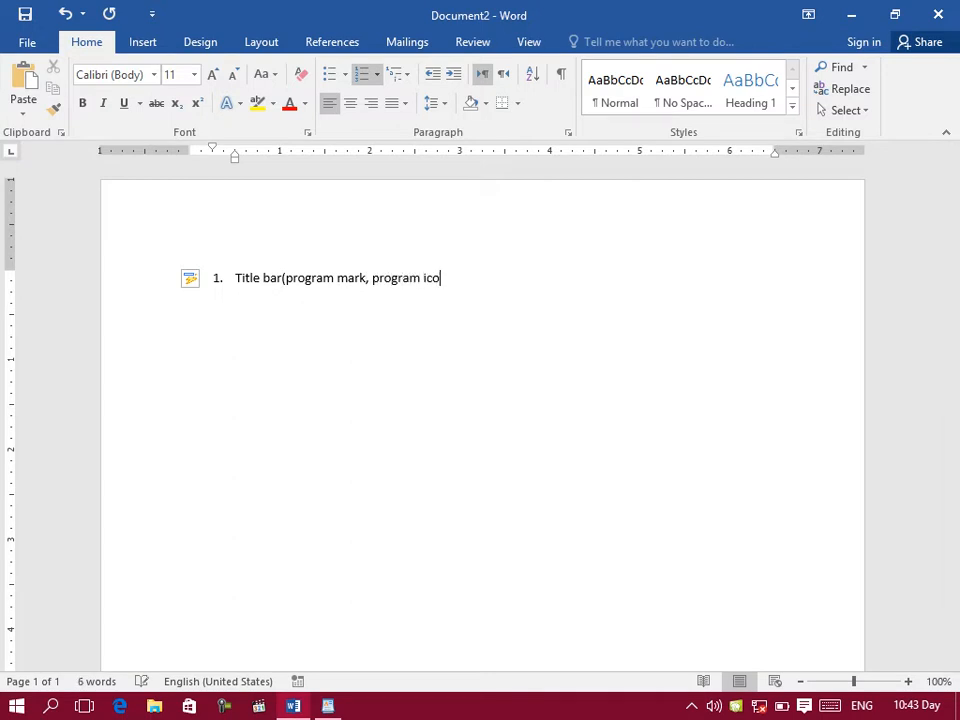
# Step: Check WordPad's title bar again, return to Word and append ", quick access toolbar" to list item 1
pyautogui.click(327, 706)
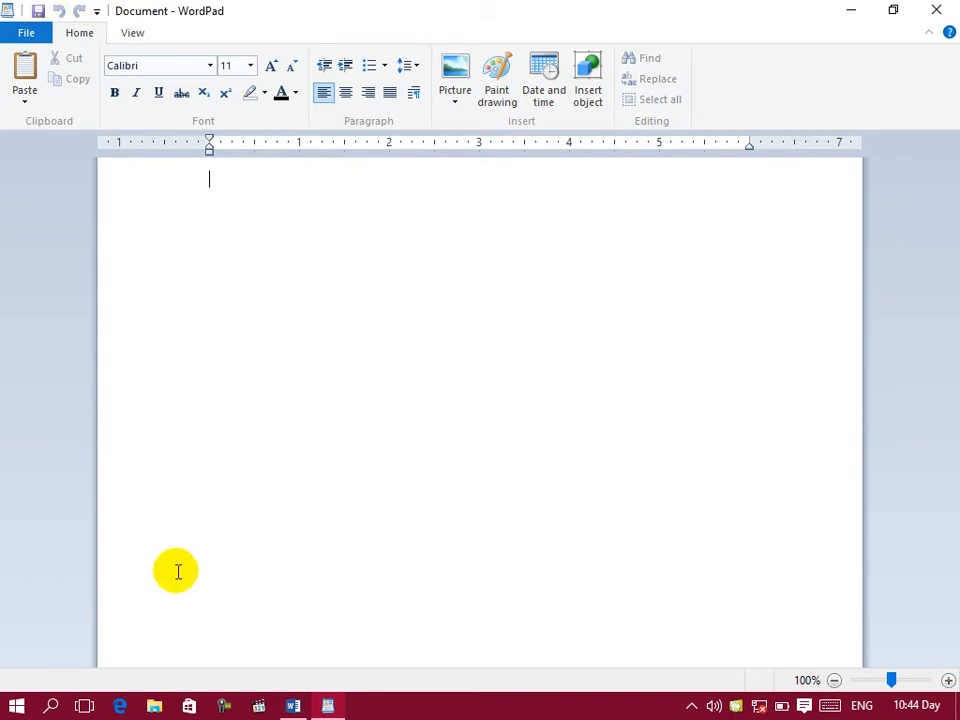
pyautogui.click(293, 706)
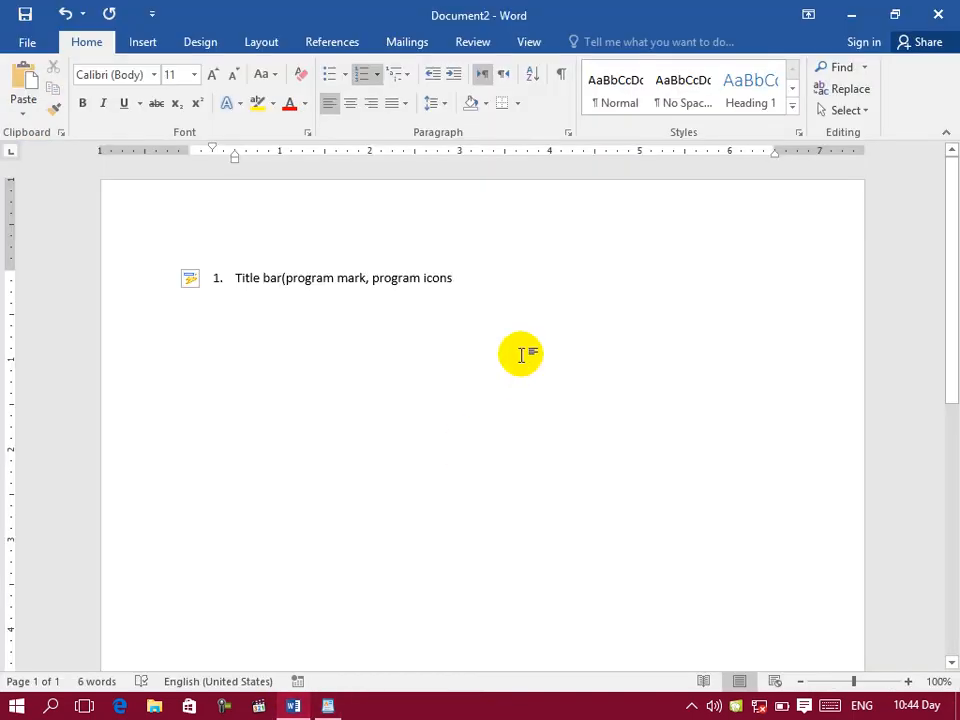
pyautogui.write(', quic')
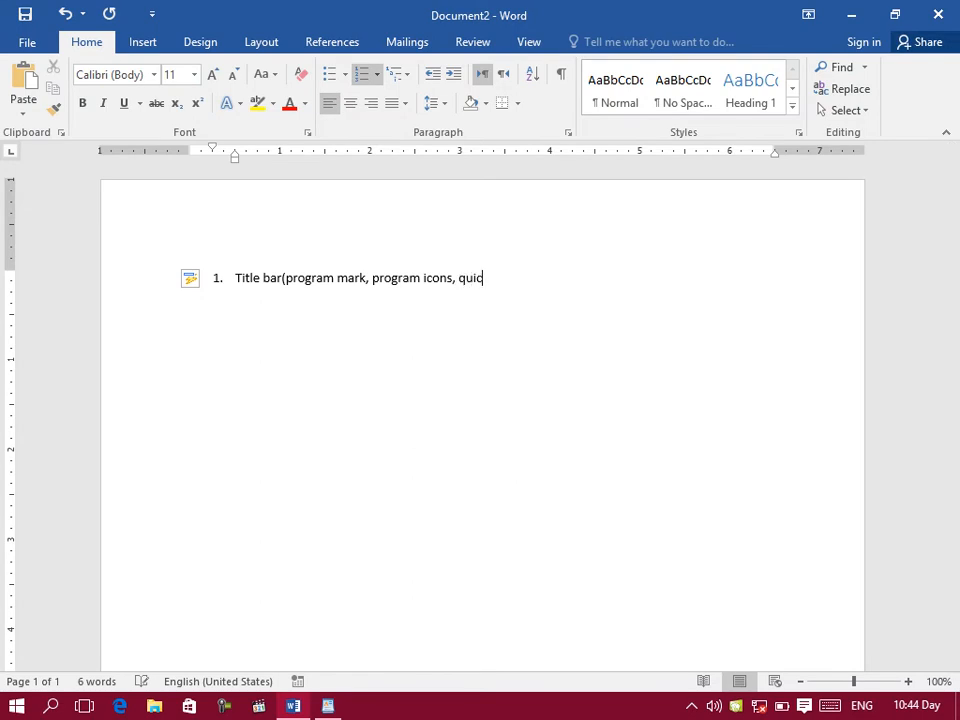
pyautogui.write('k acces')
pyautogui.write('s tool')
pyautogui.write('n')
pyautogui.press('BackSpace')
pyautogui.press('BackSpace')
pyautogui.write('bar')
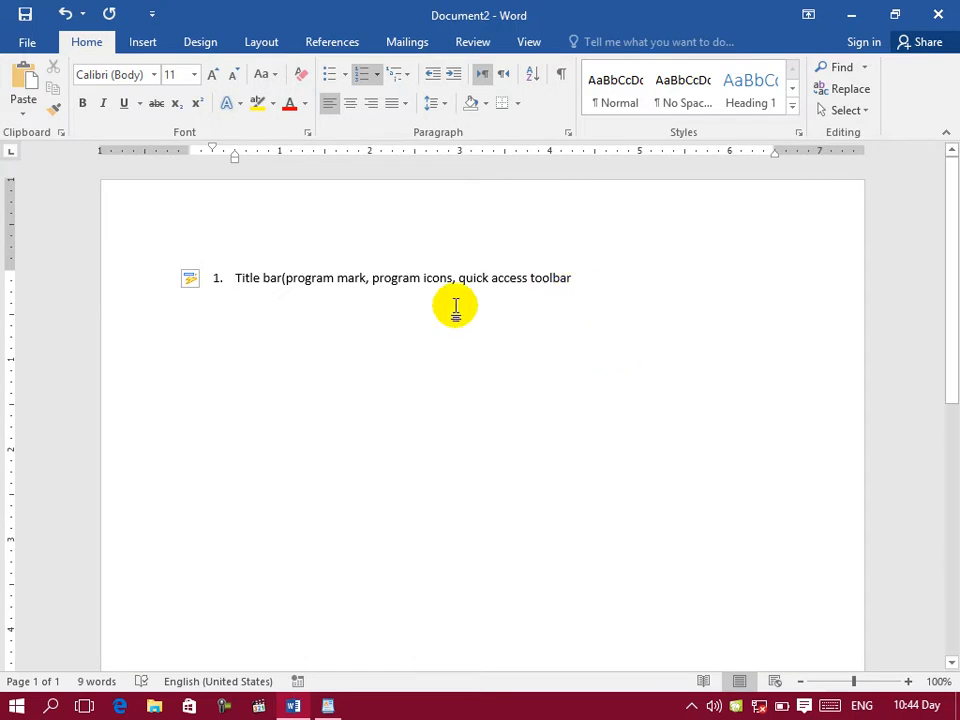
# Step: Compare with WordPad's title bar, return to Word and append ",current file name , current program name" to list item 1
pyautogui.click(327, 708)
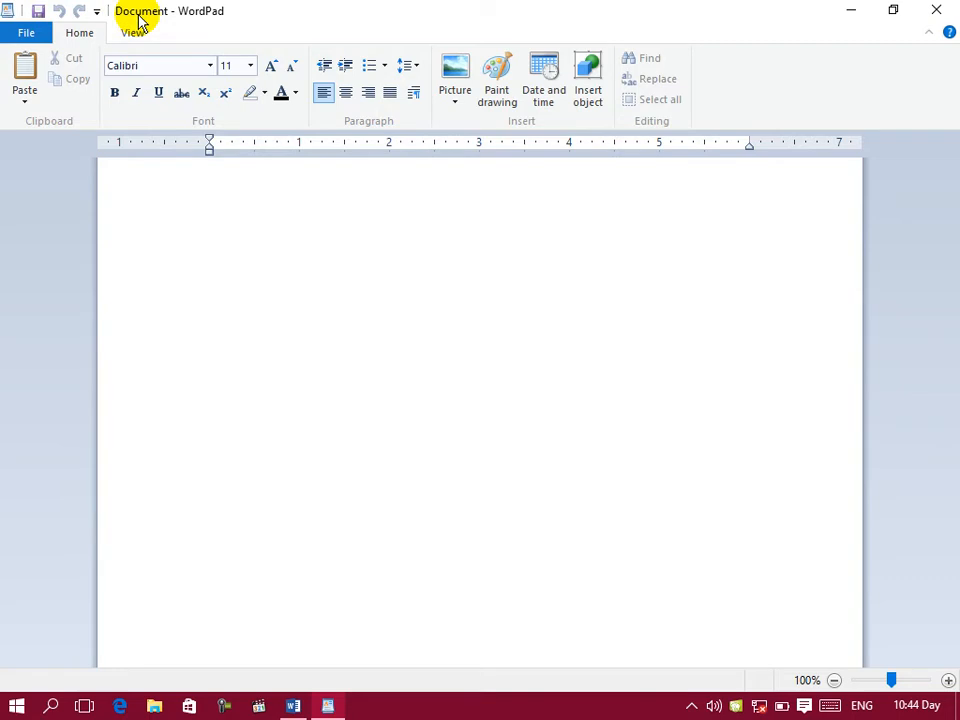
pyautogui.click(293, 704)
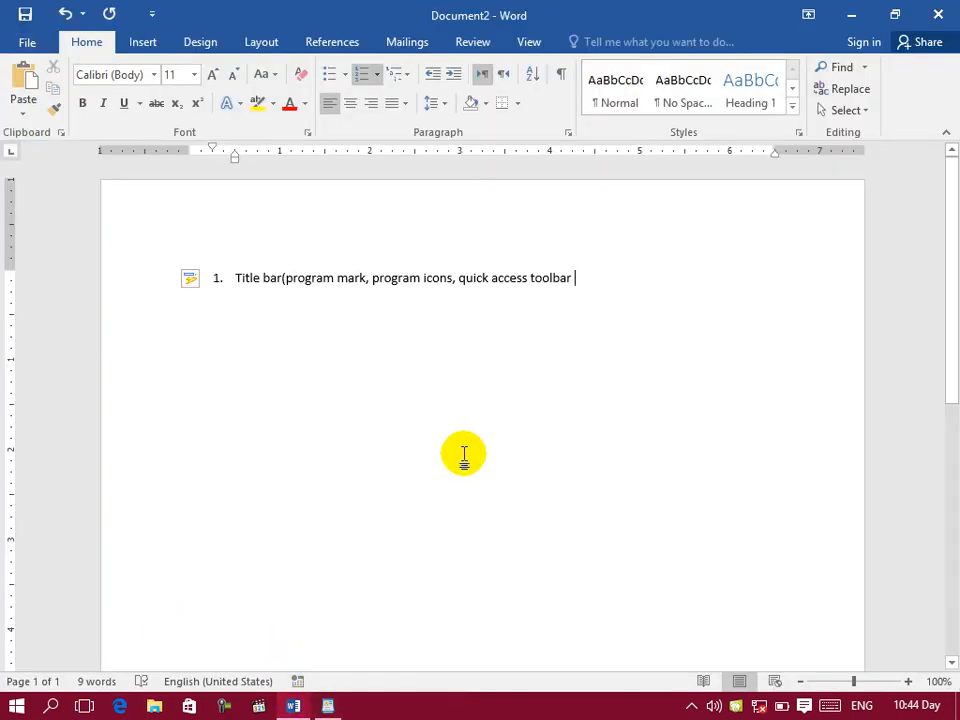
pyautogui.write(',curre')
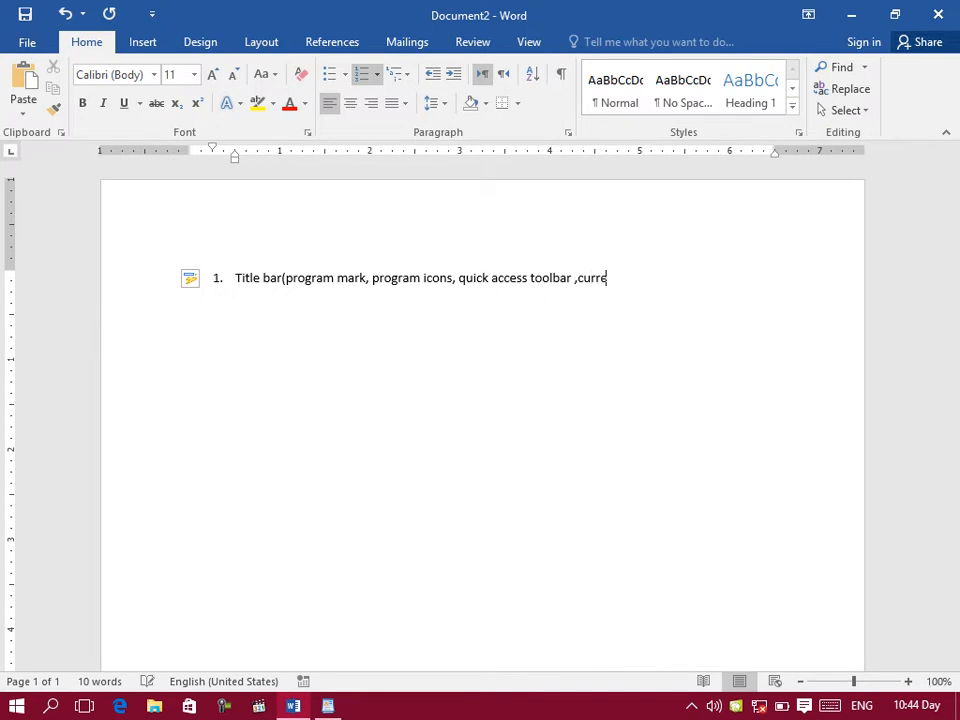
pyautogui.write('nt file name , cutre')
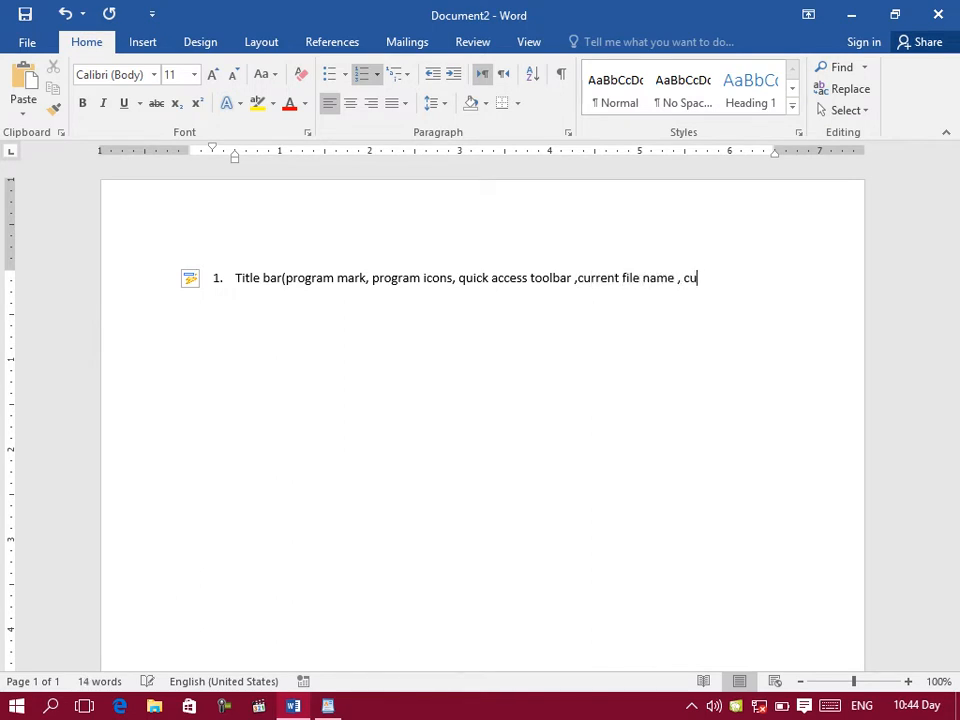
pyautogui.press('BackSpace')
pyautogui.press('BackSpace')
pyautogui.write('e')
pyautogui.press('BackSpace')
pyautogui.write('rrea')
pyautogui.press('BackSpace')
pyautogui.write('nt program name')
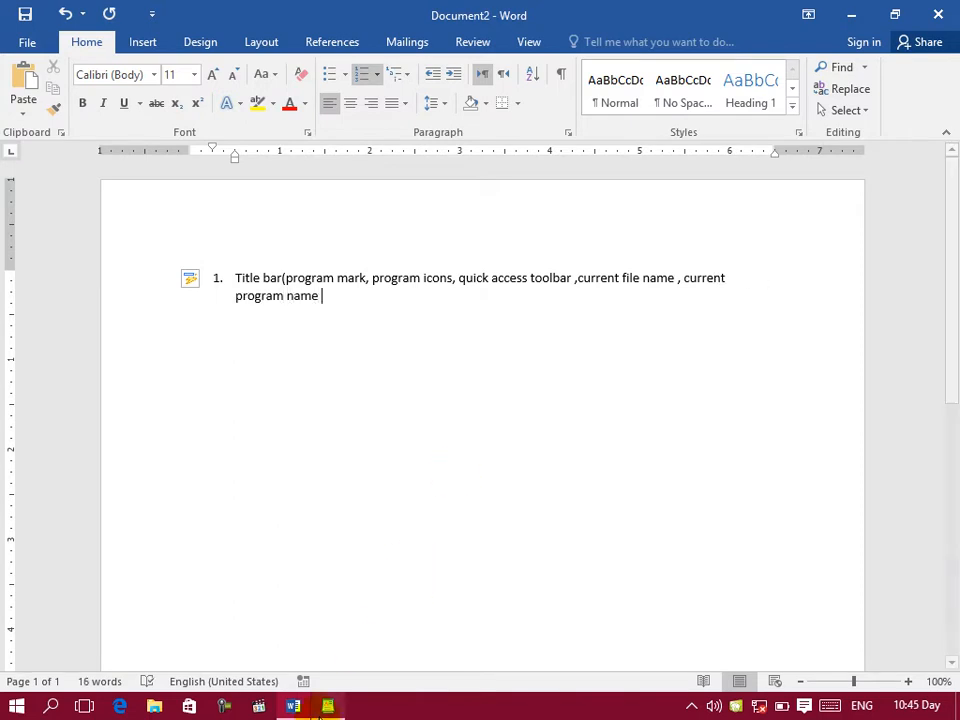
# Step: After another look at WordPad, finish Word's list item 1 with ", control box , caption button)" and start item 2
pyautogui.click(327, 705)
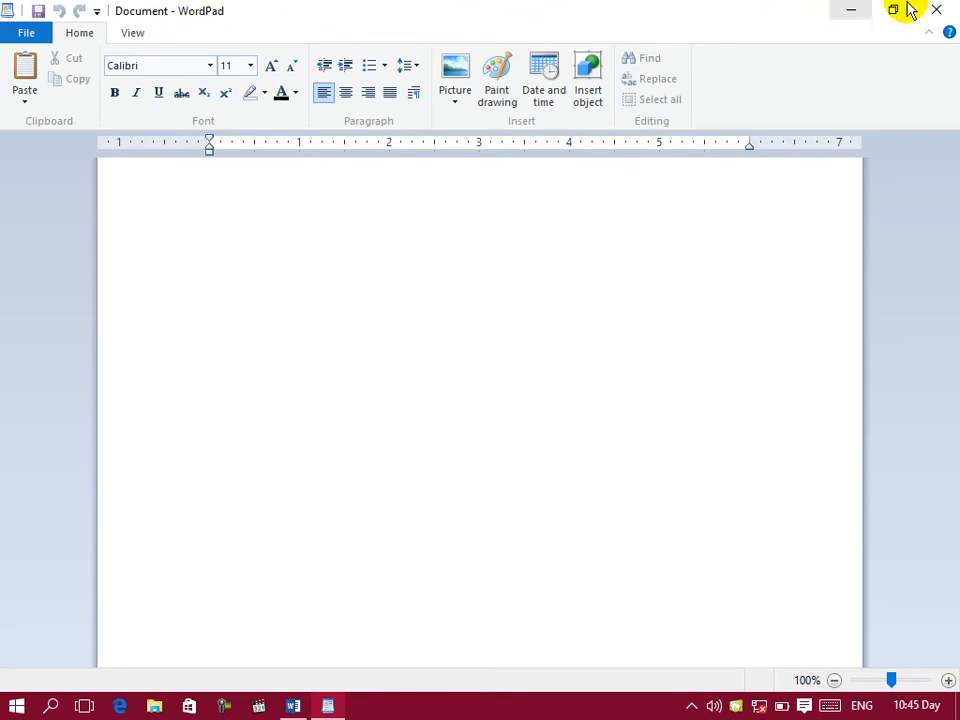
pyautogui.click(330, 705)
pyautogui.write(', ')
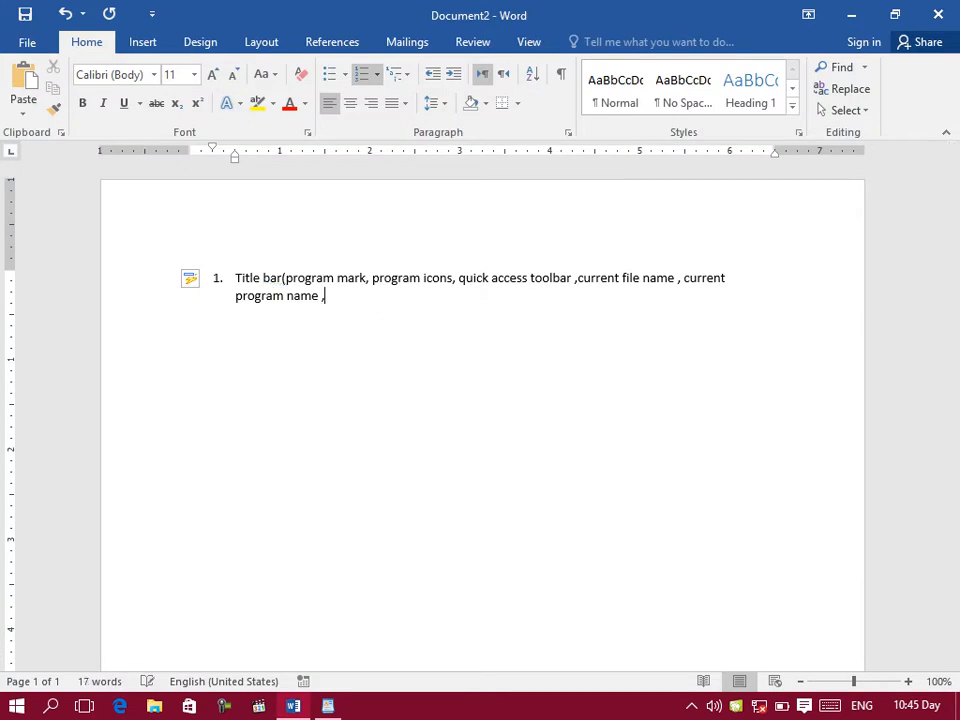
pyautogui.write('control box , ca')
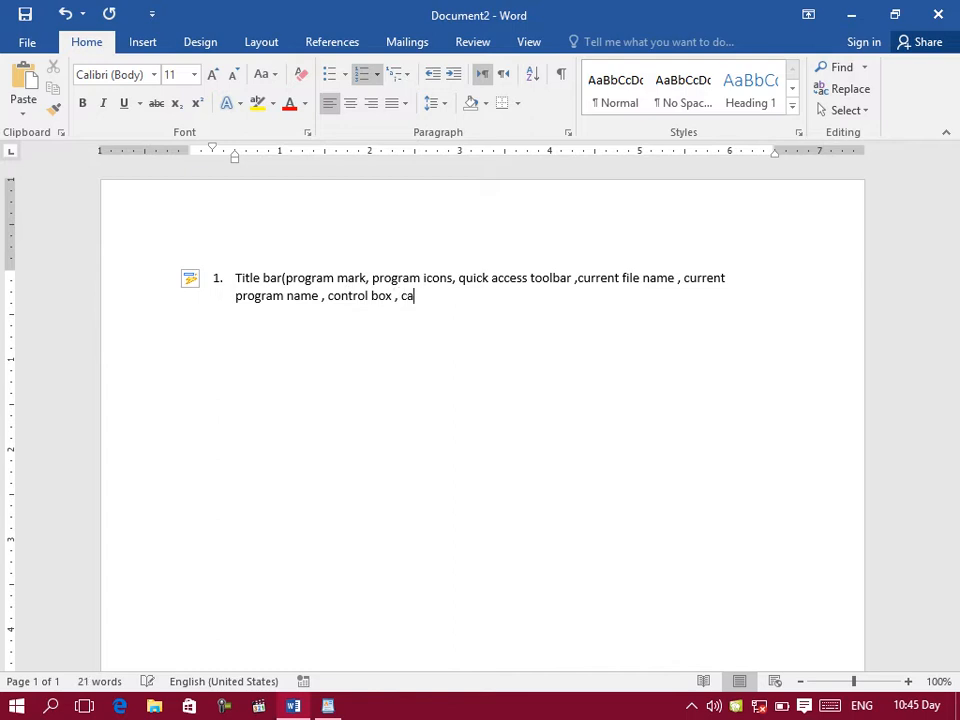
pyautogui.write('ption buttonm')
pyautogui.press('BackSpace')
pyautogui.write(')')
pyautogui.press('Return')
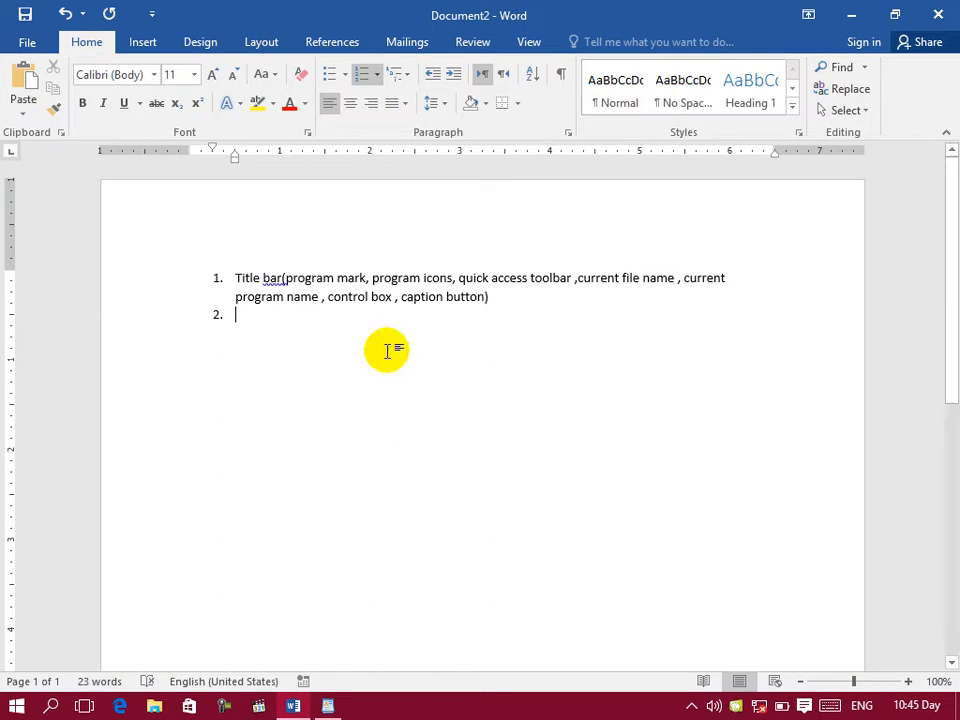
# Step: Switch to WordPad and examine its file commands, from New and Open through Page setup to Exit
pyautogui.click(327, 706)
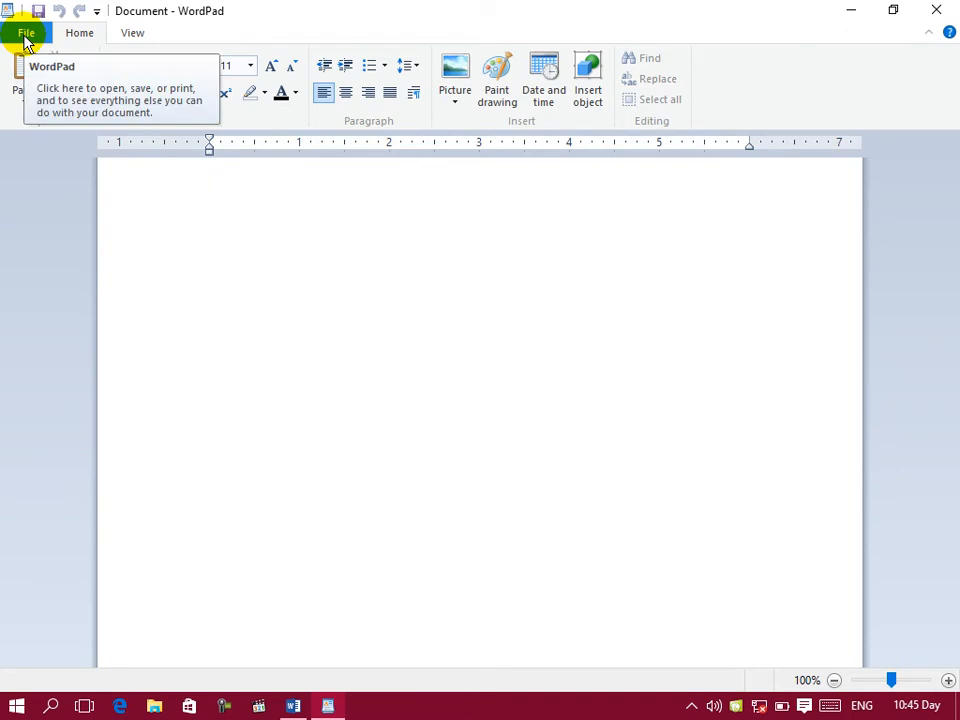
pyautogui.click(24, 38)
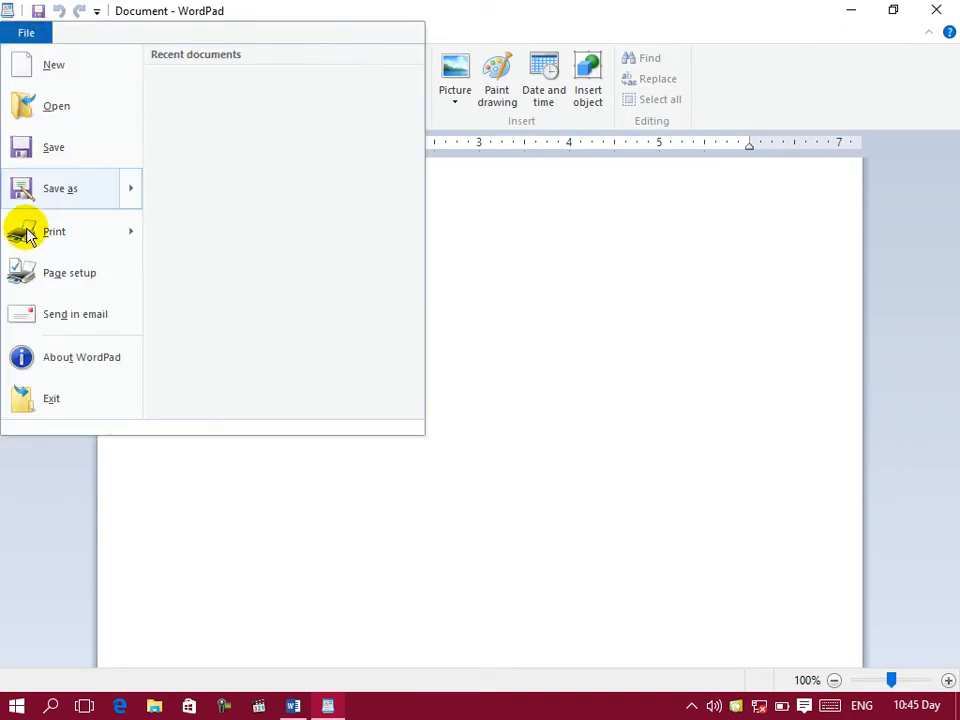
pyautogui.click(52, 560)
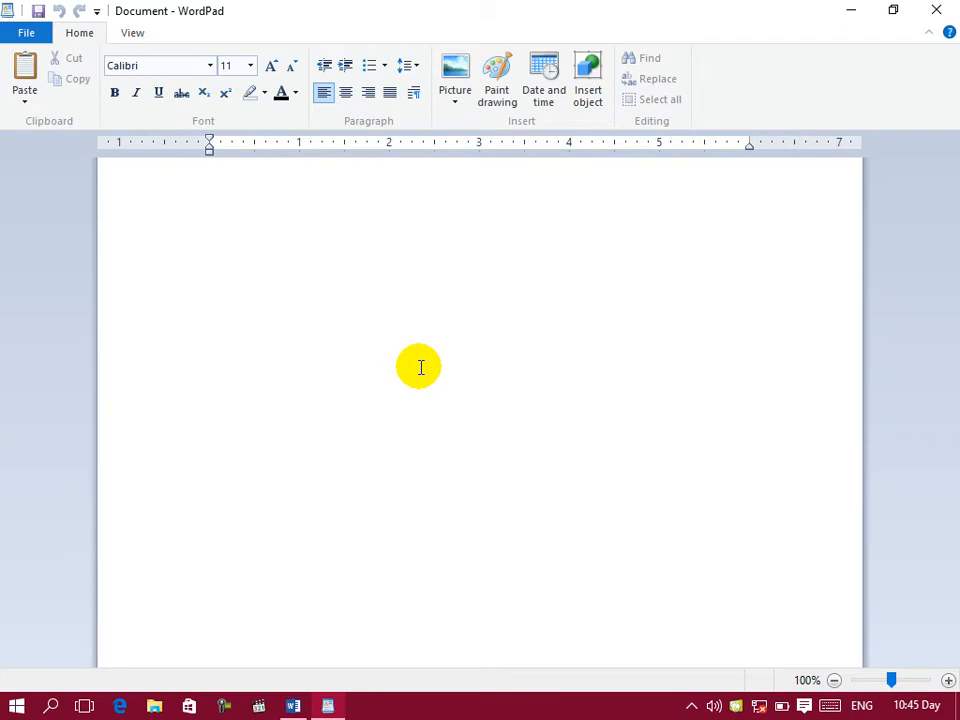
pyautogui.click(26, 34)
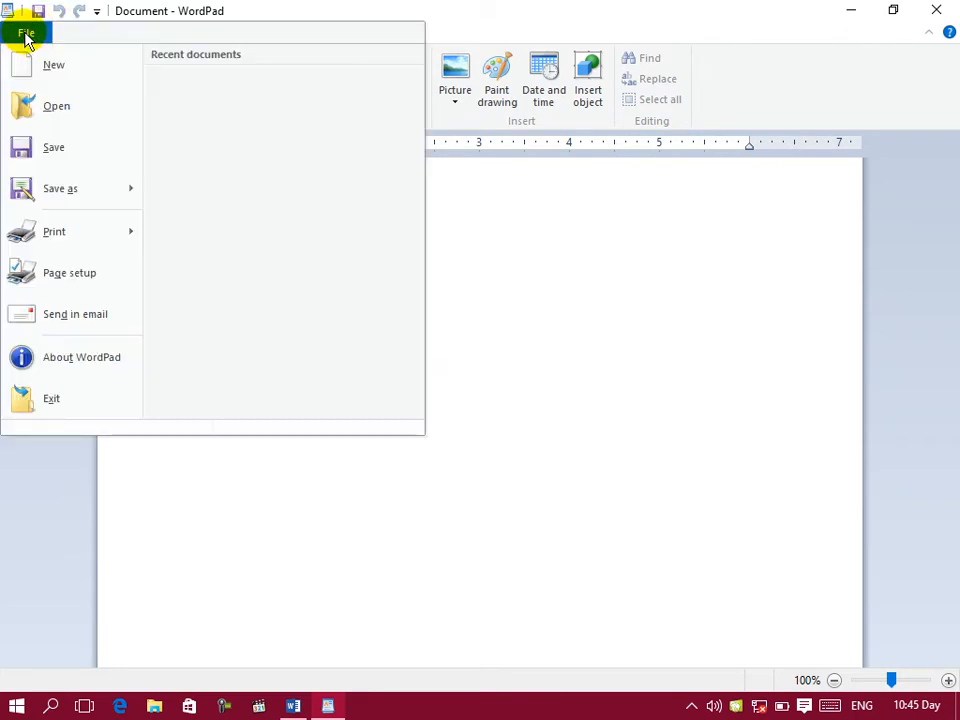
# Step: Close WordPad's file commands, view its View commands, return to Word and enter "File menu , tab" as list item 2
pyautogui.click(38, 501)
pyautogui.click(118, 36)
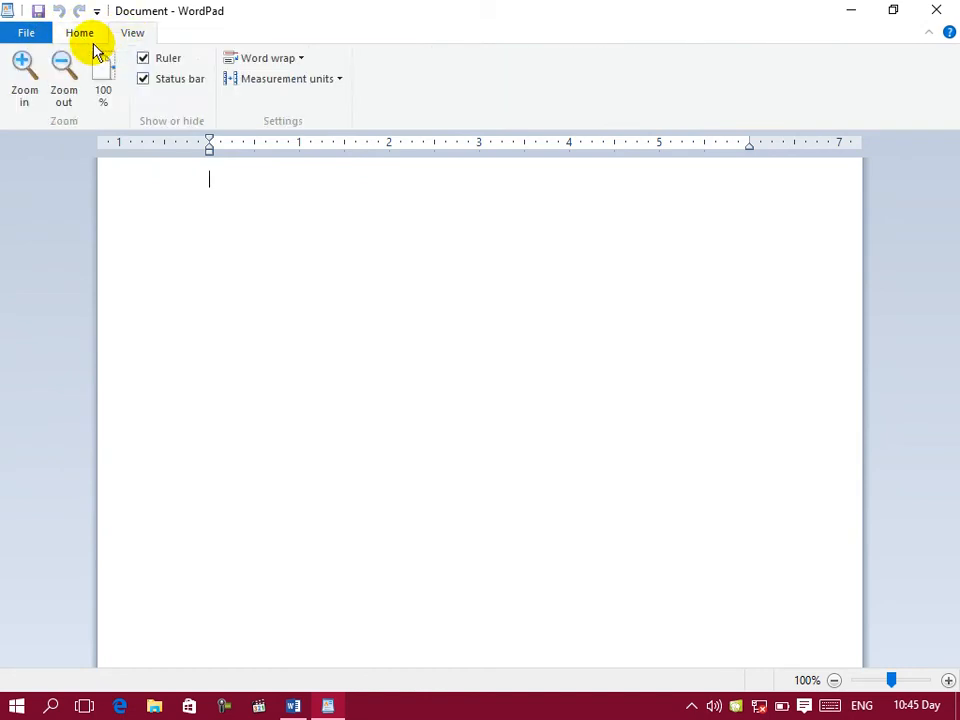
pyautogui.click(328, 706)
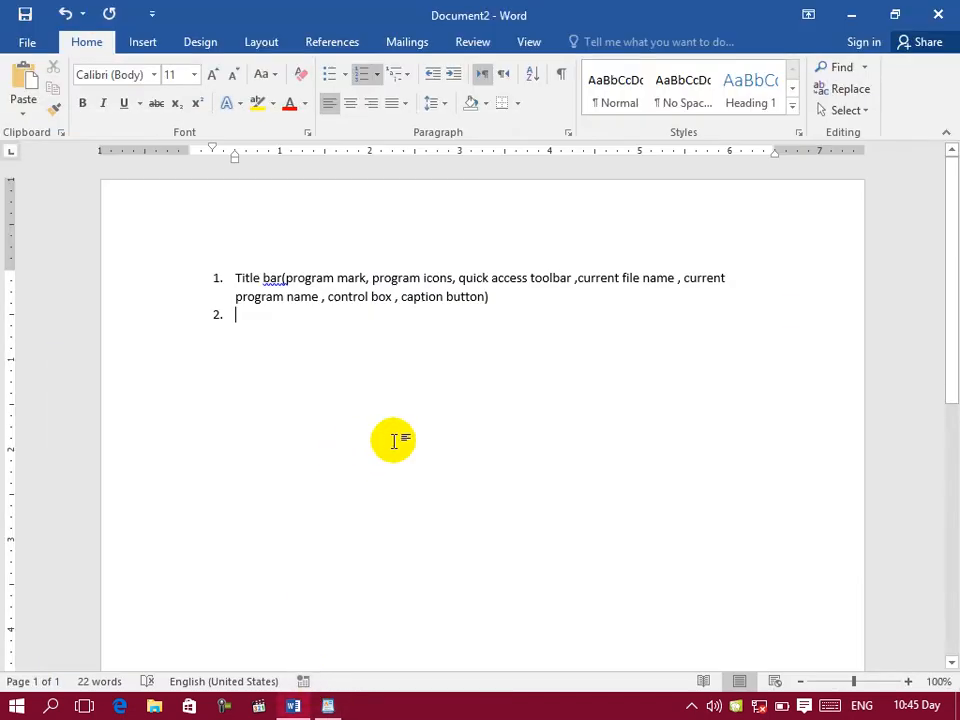
pyautogui.write('file m')
pyautogui.write('enj')
pyautogui.press('BackSpace')
pyautogui.press('BackSpace')
pyautogui.write('u  , tab')
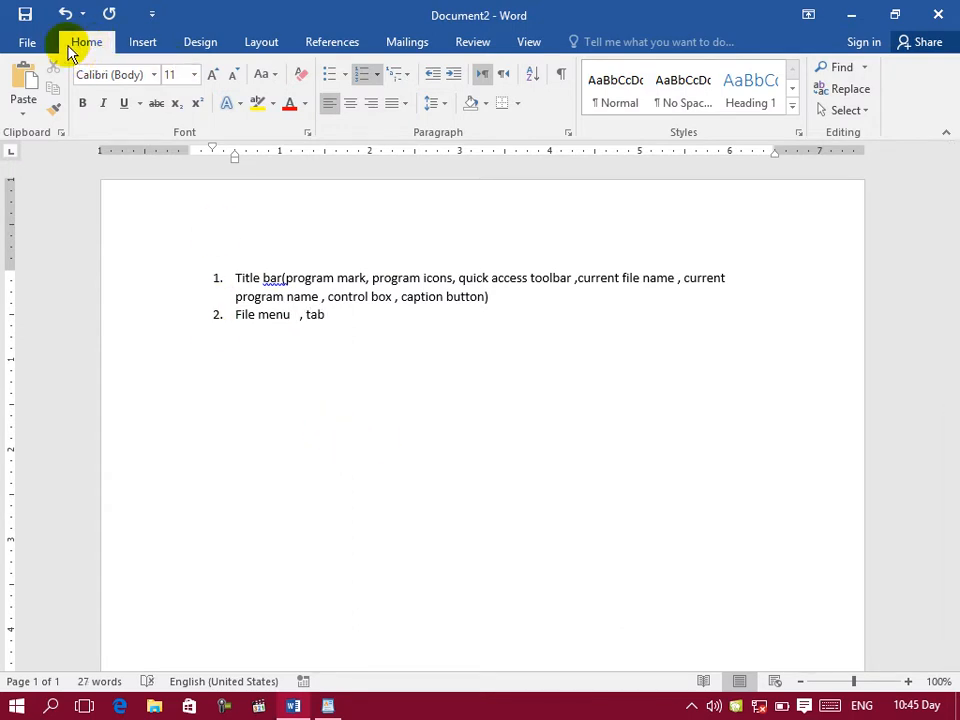
# Step: Examine WordPad's Home ribbon, return to Word and append ", ribbon" to list item 2
pyautogui.click(329, 708)
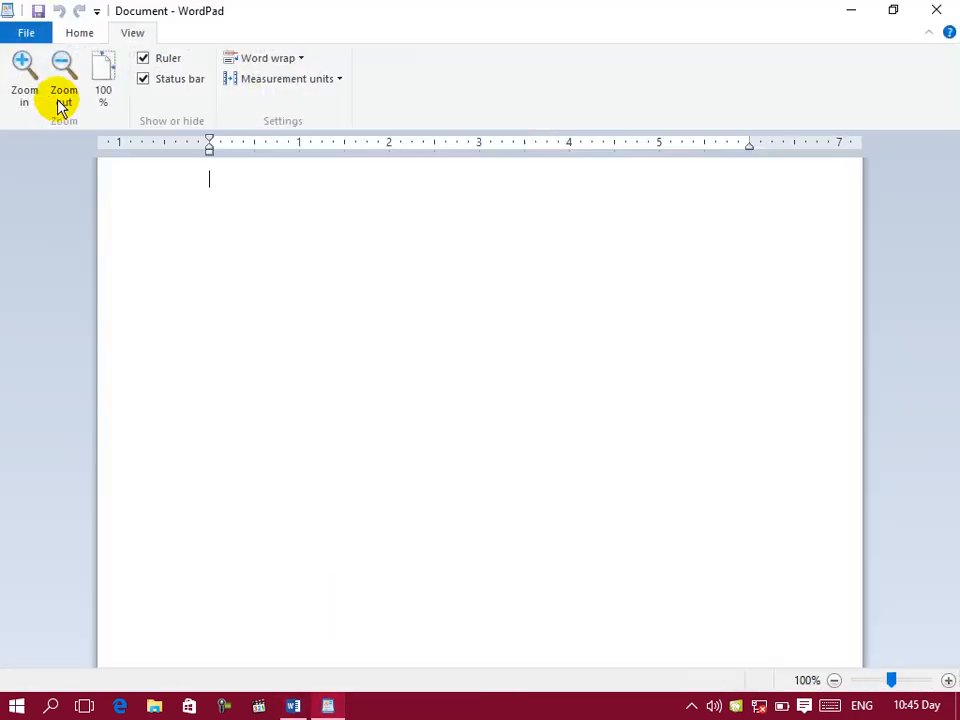
pyautogui.click(75, 34)
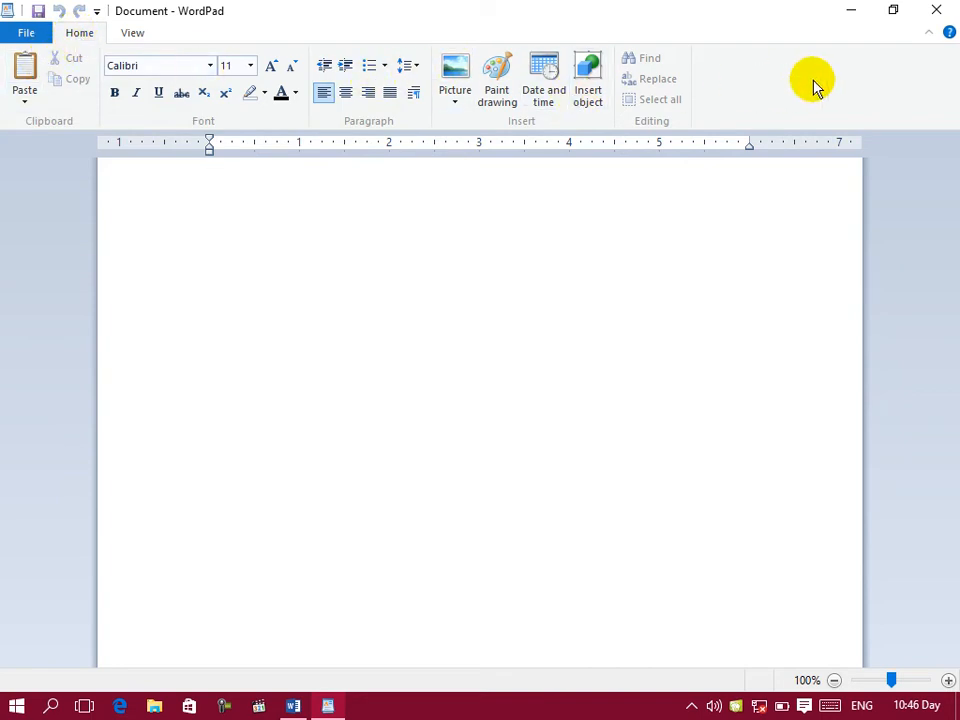
pyautogui.click(332, 707)
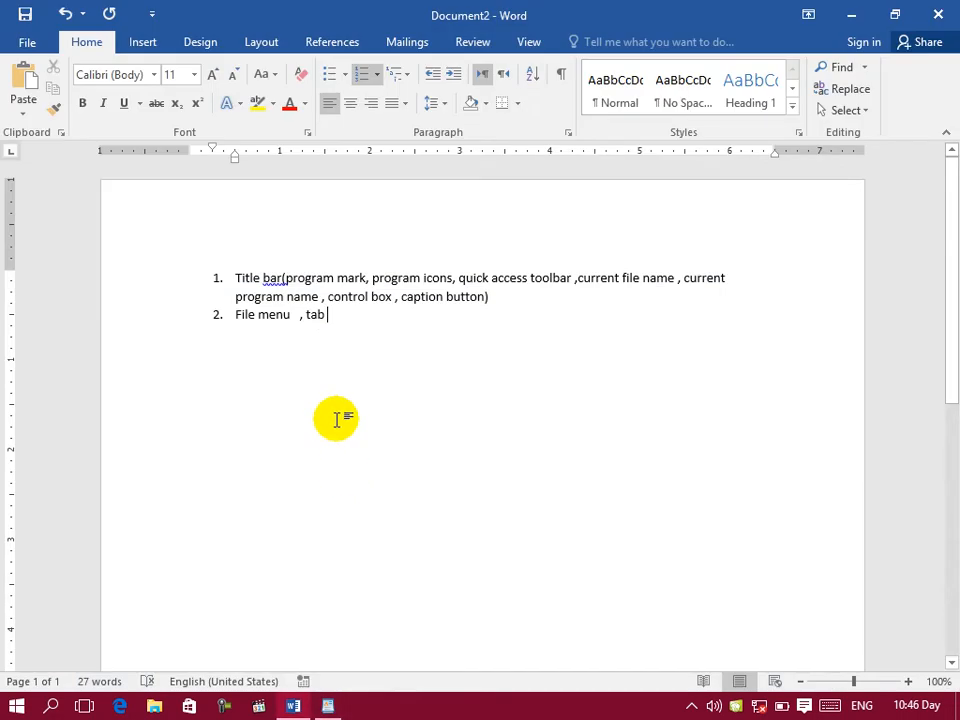
pyautogui.write(', ribbon')
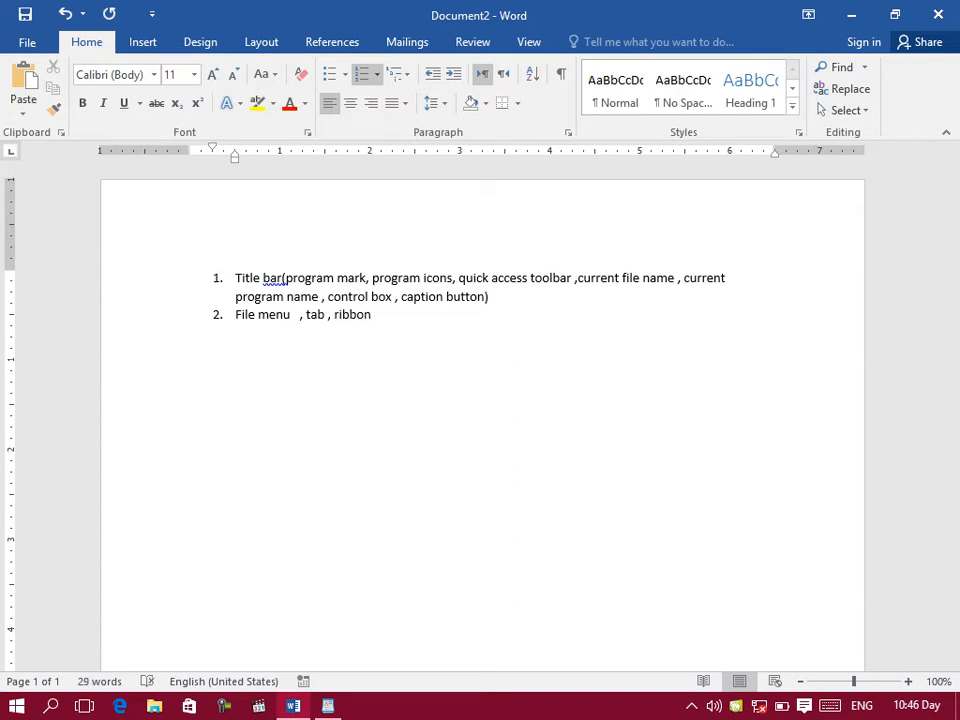
# Step: Compare the command groups of WordPad's View and Home ribbons, return to Word and append ", groups ," to list item 2
pyautogui.click(328, 706)
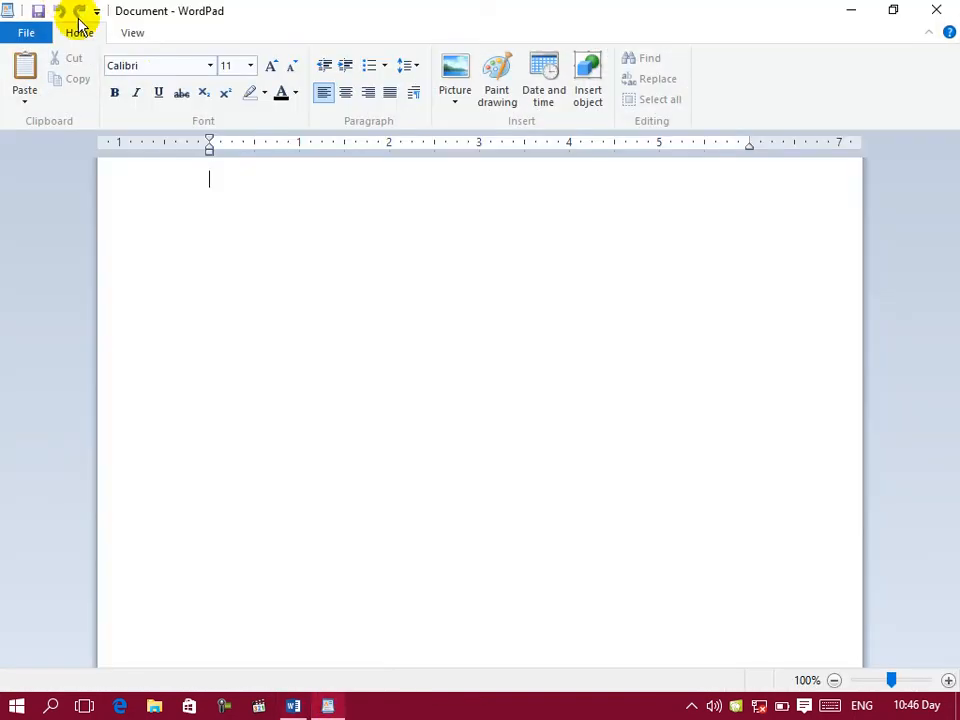
pyautogui.click(133, 36)
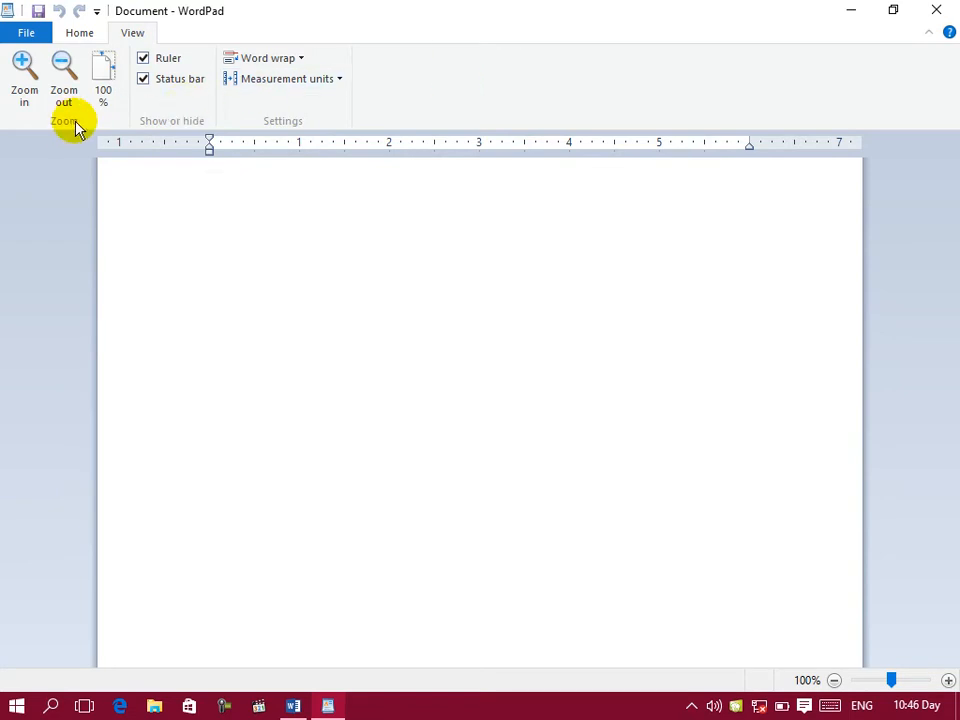
pyautogui.click(79, 34)
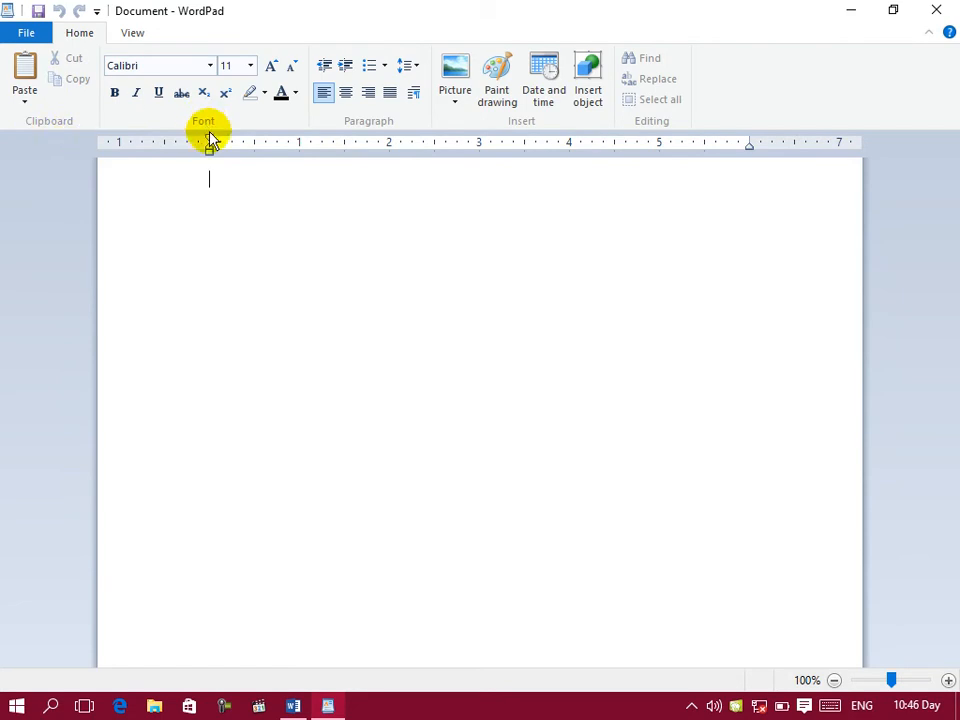
pyautogui.click(324, 706)
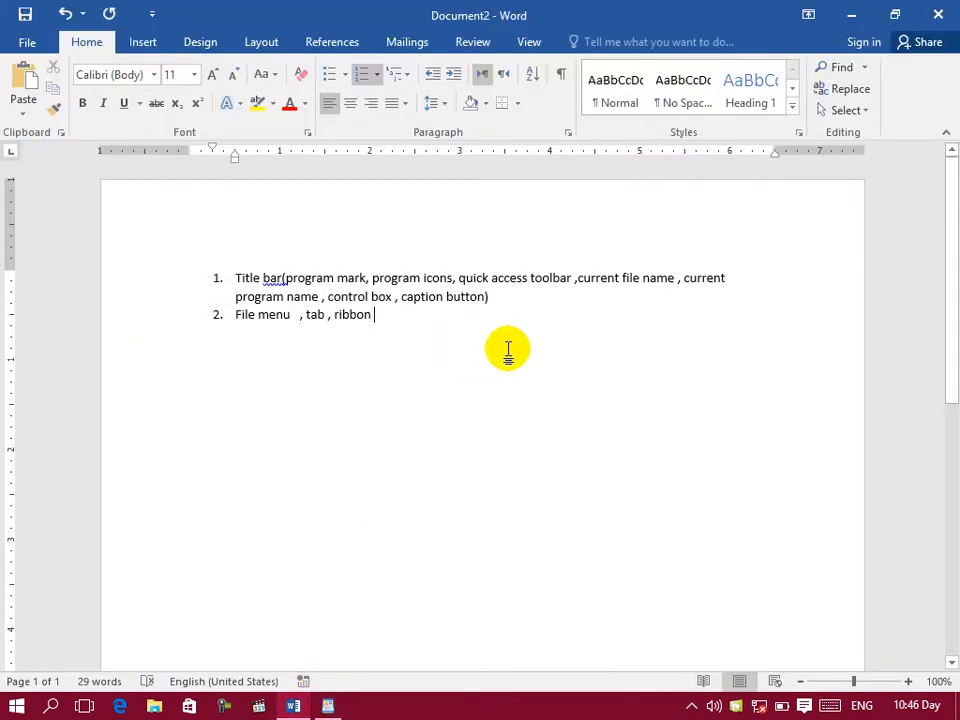
pyautogui.write(', groups ,')
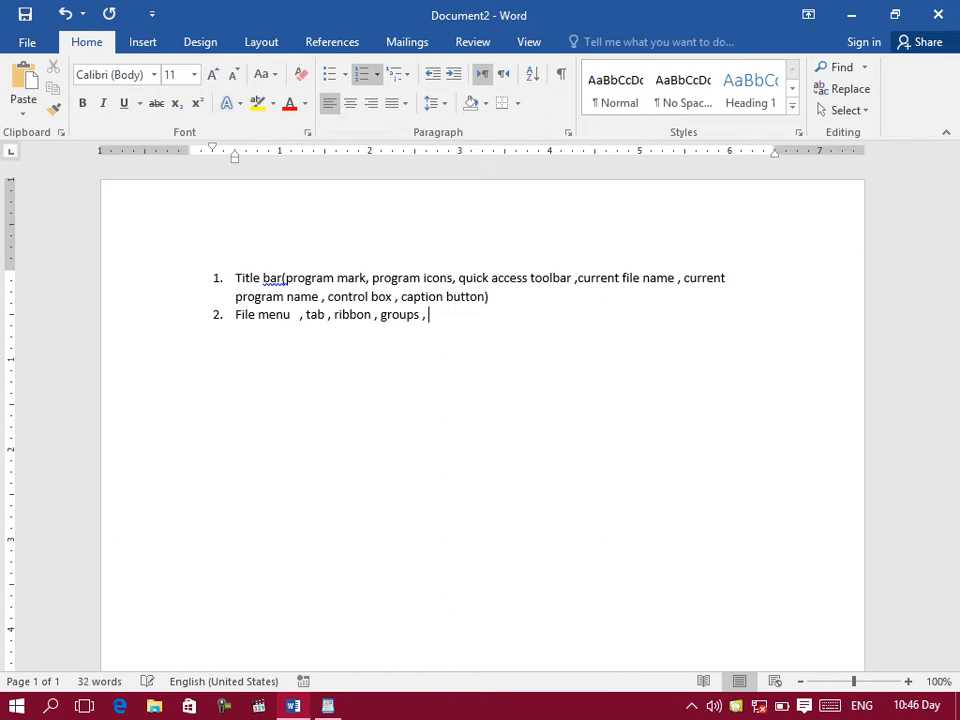
# Step: Look at the individual commands in WordPad's Home ribbon, return to Word and append "commands" to list item 2
pyautogui.click(328, 706)
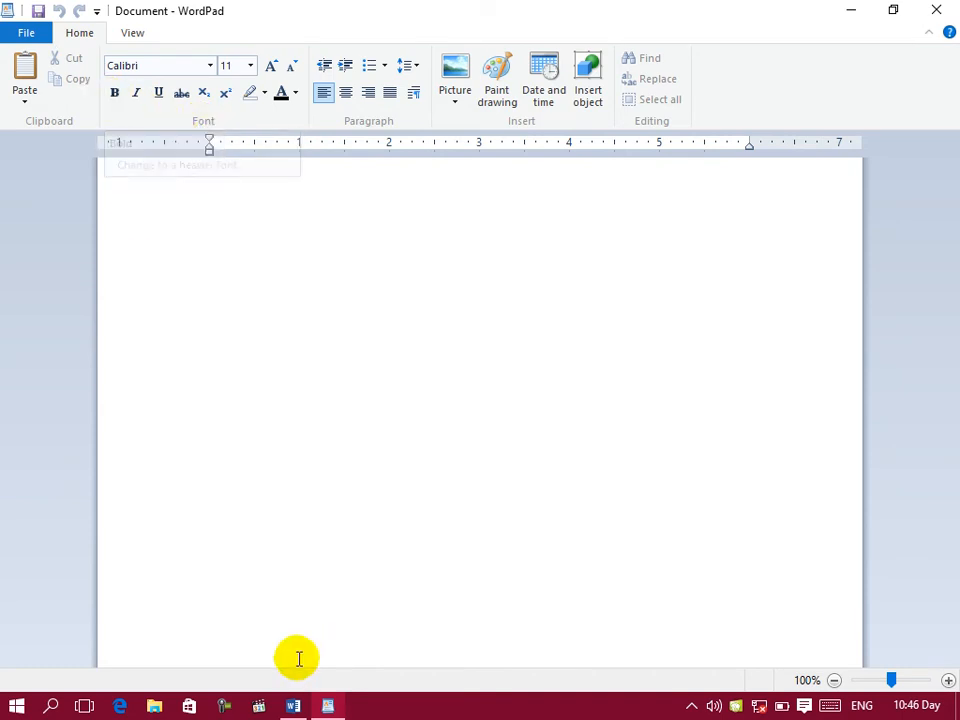
pyautogui.click(328, 706)
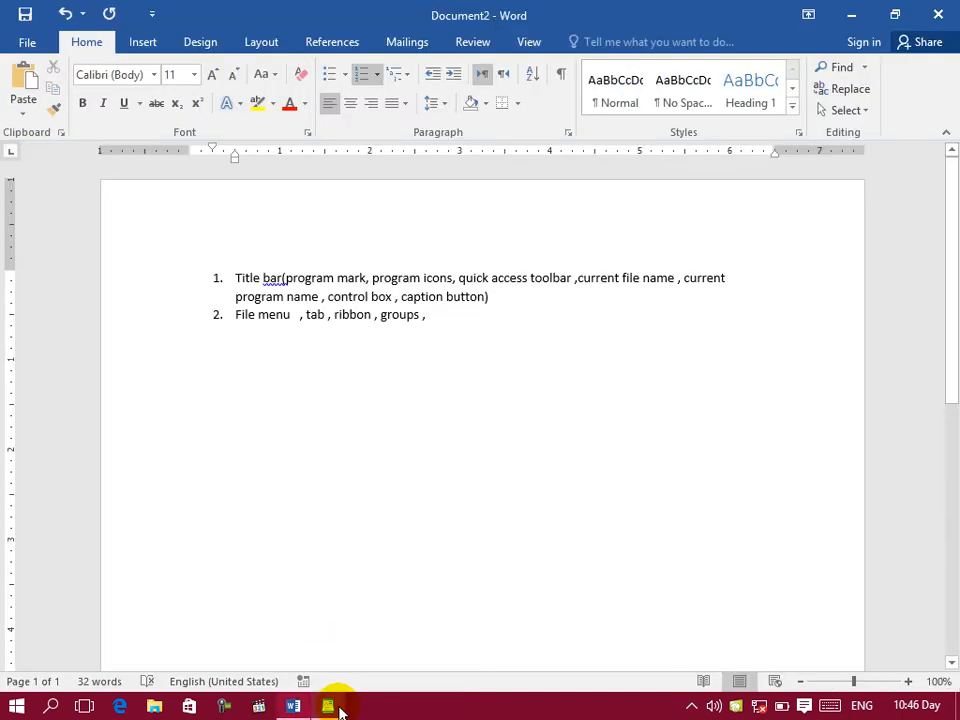
pyautogui.write('comn')
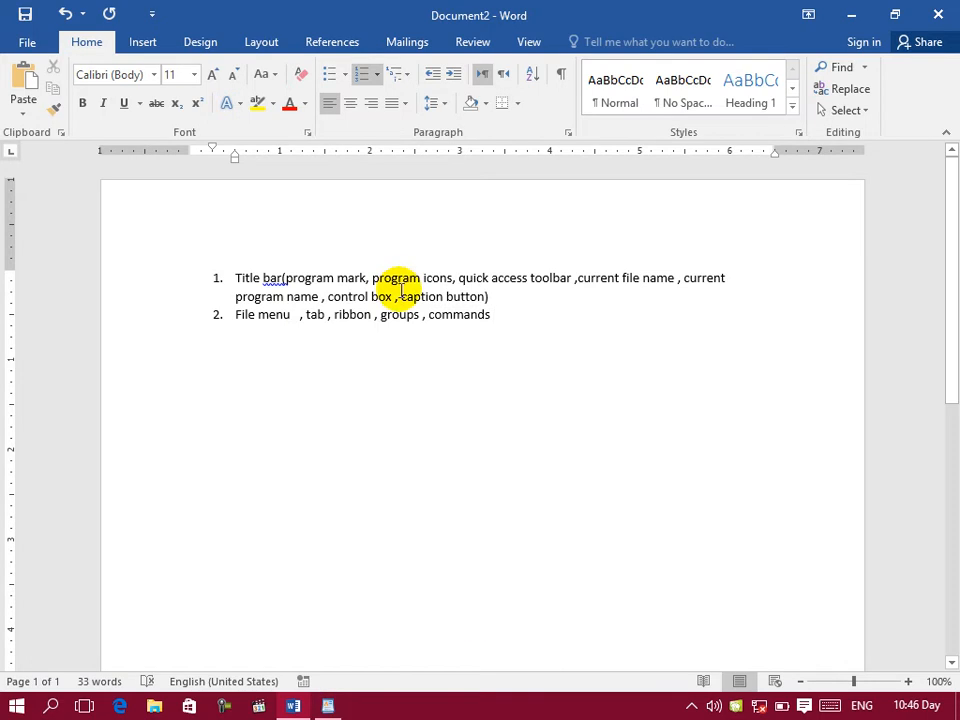
# Step: Review WordPad's Home, file and View commands, return to Word and append ", ribbons button show/hide" to list item 2
pyautogui.click(328, 704)
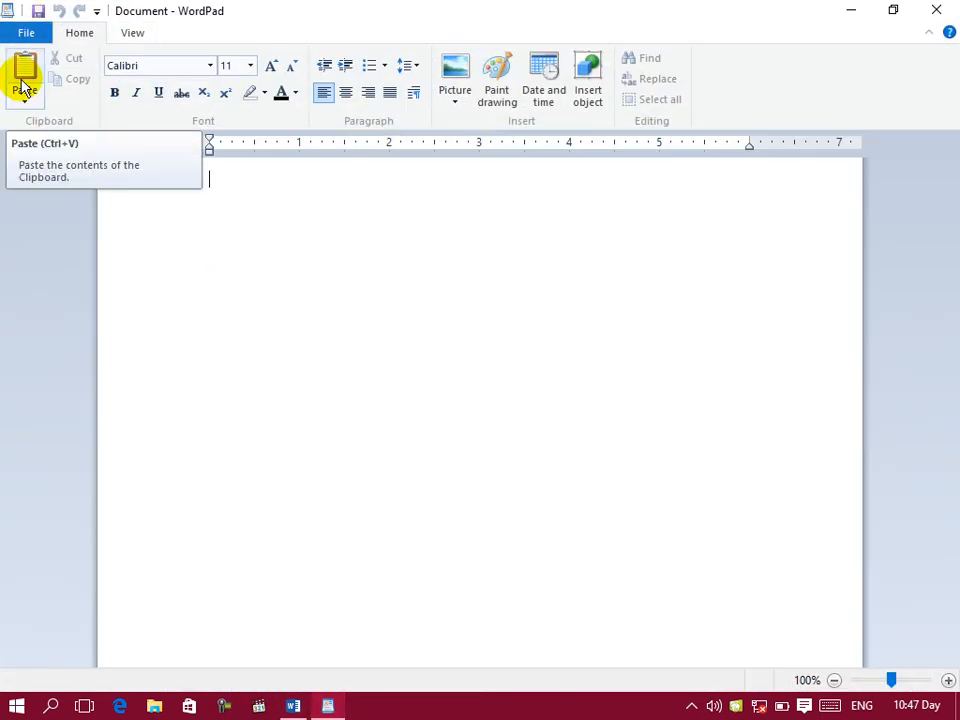
pyautogui.click(26, 33)
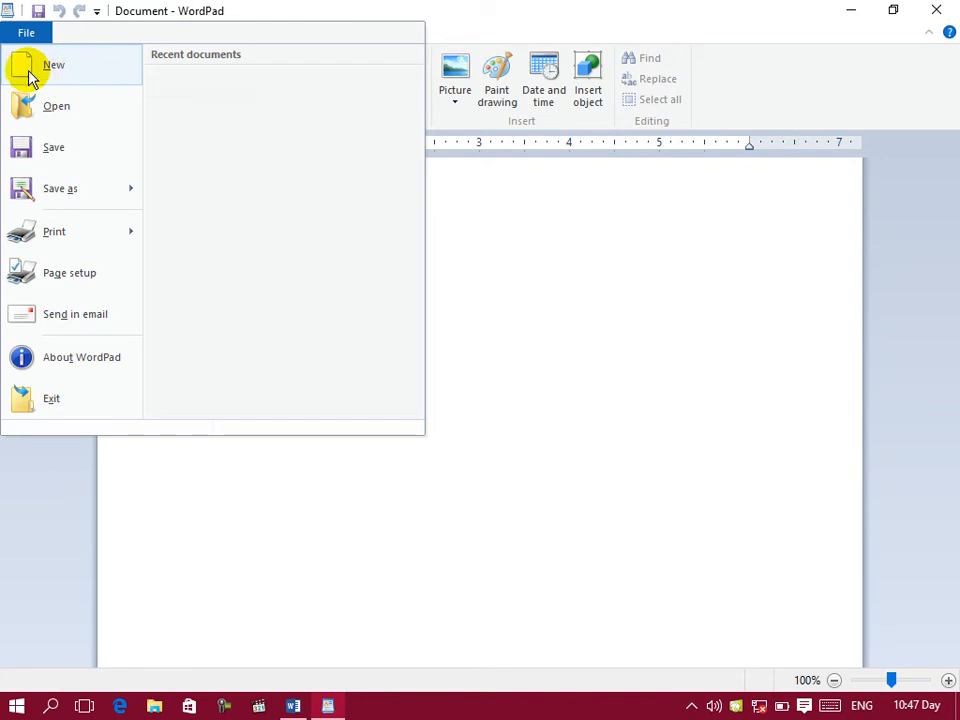
pyautogui.click(618, 242)
pyautogui.click(127, 33)
pyautogui.click(24, 36)
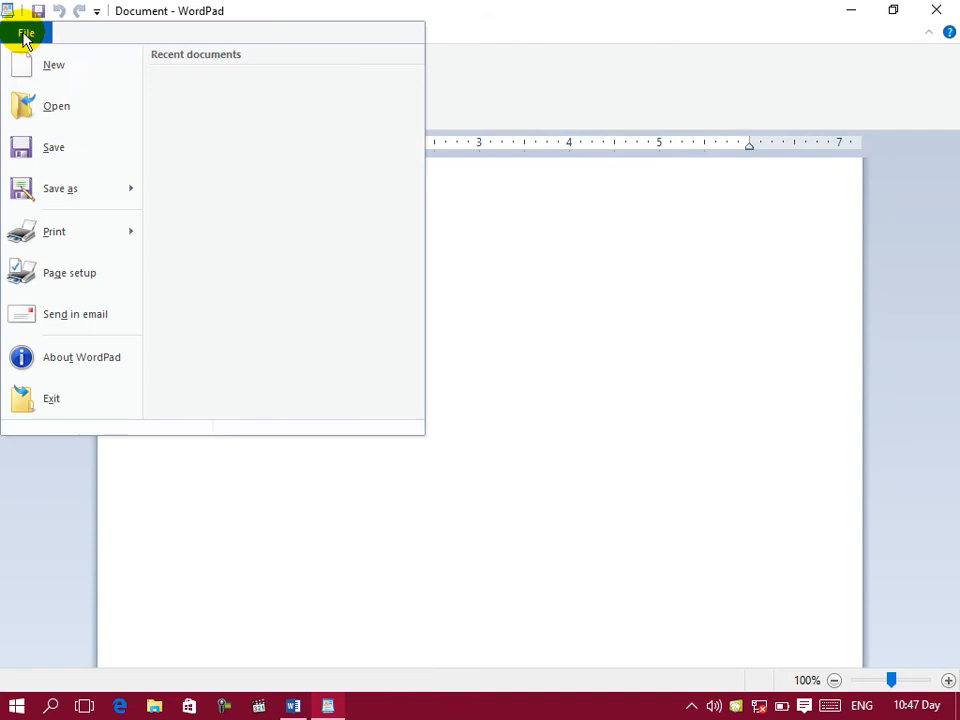
pyautogui.click(585, 281)
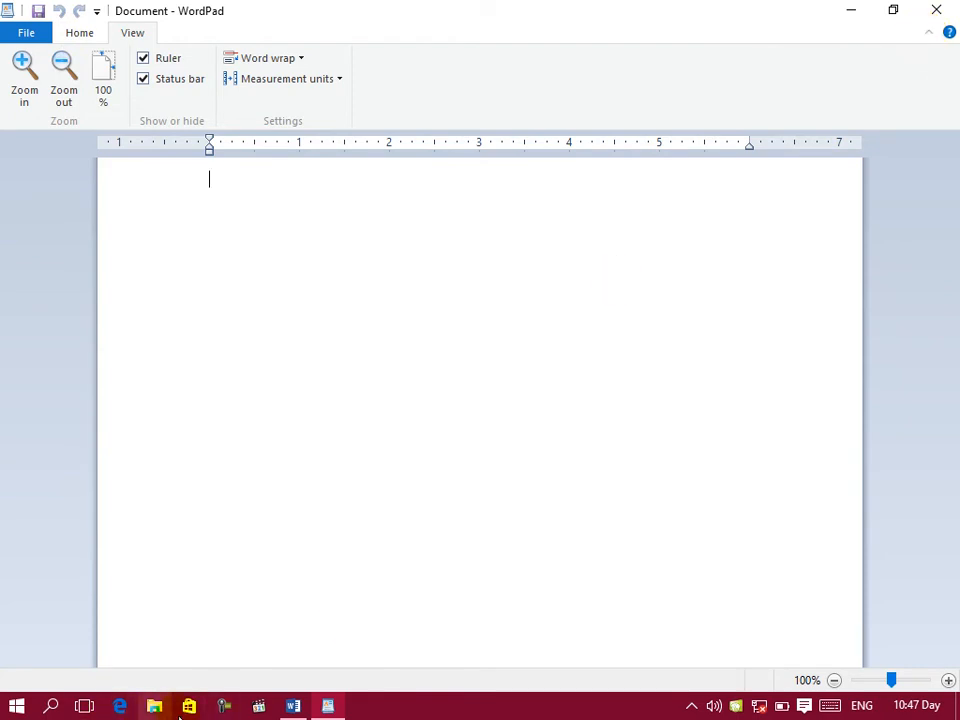
pyautogui.click(318, 714)
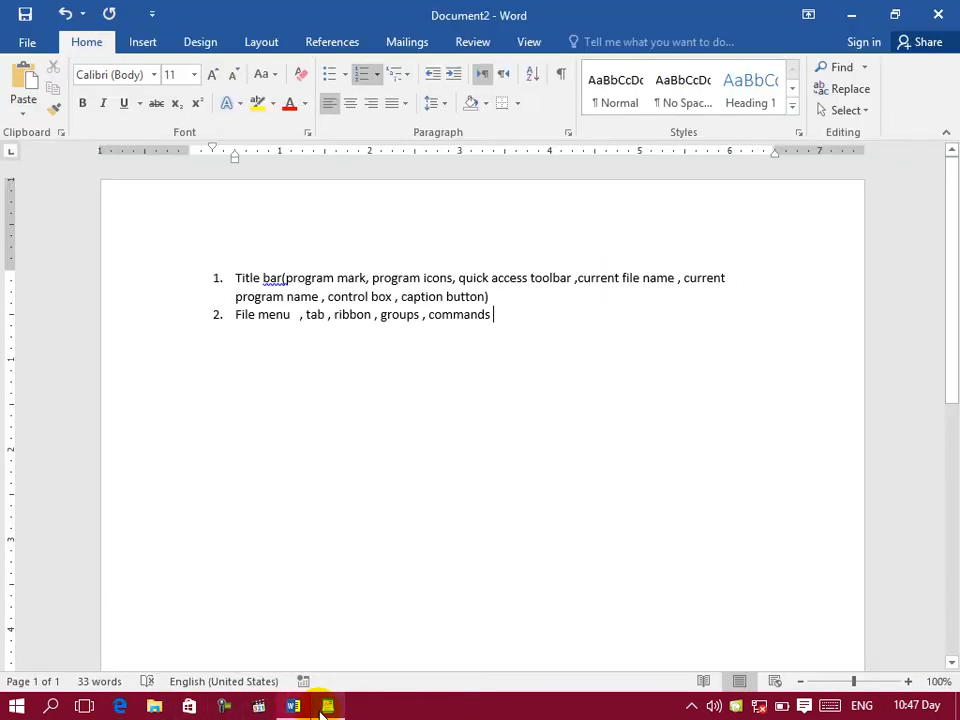
pyautogui.write(', ribbons button show/hide')
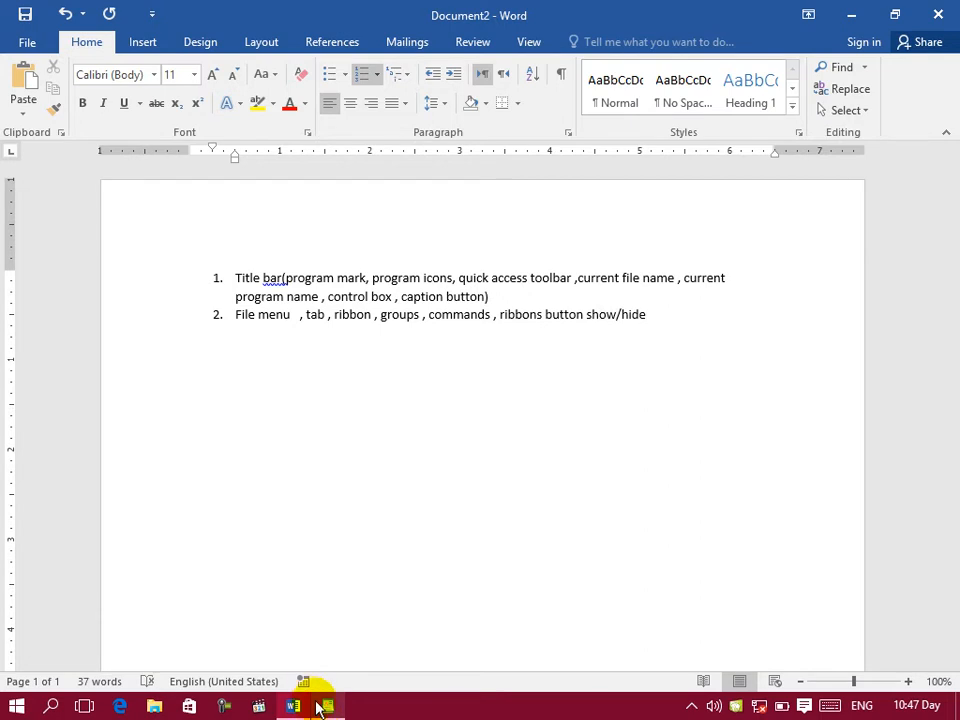
# Step: Switch to WordPad and demonstrate hiding and showing the ribbon twice
pyautogui.click(327, 706)
pyautogui.click(931, 36)
pyautogui.click(931, 36)
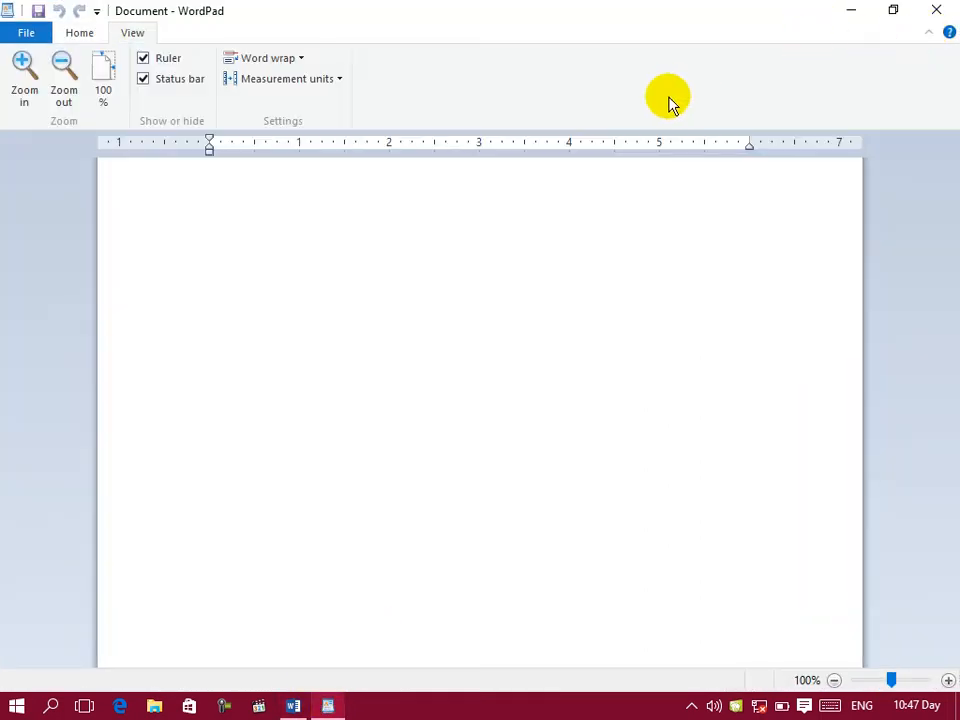
pyautogui.click(933, 36)
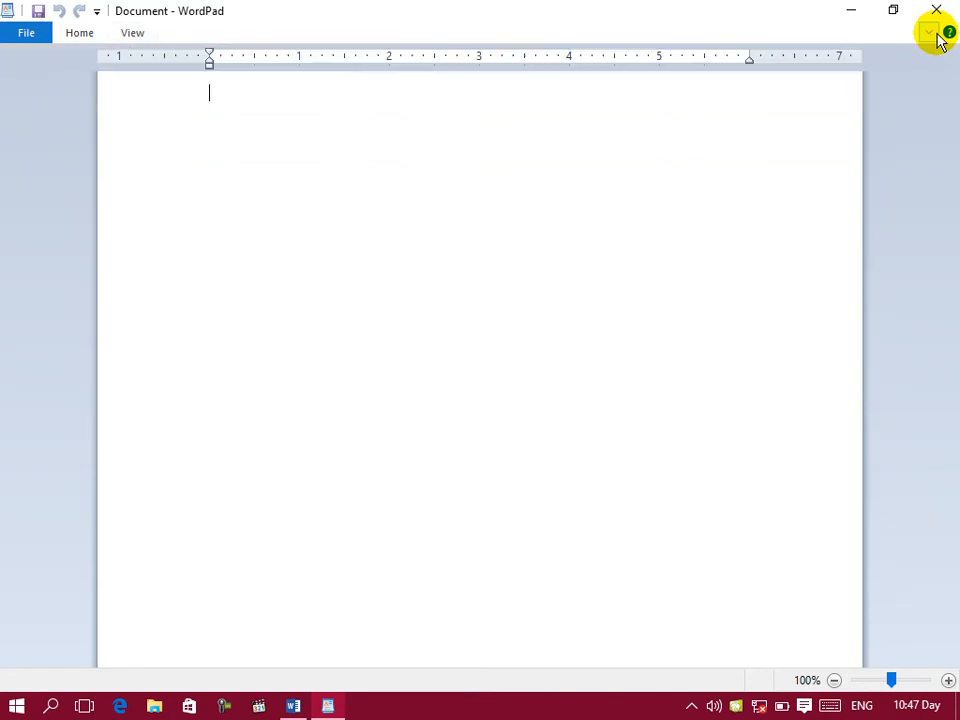
pyautogui.click(933, 36)
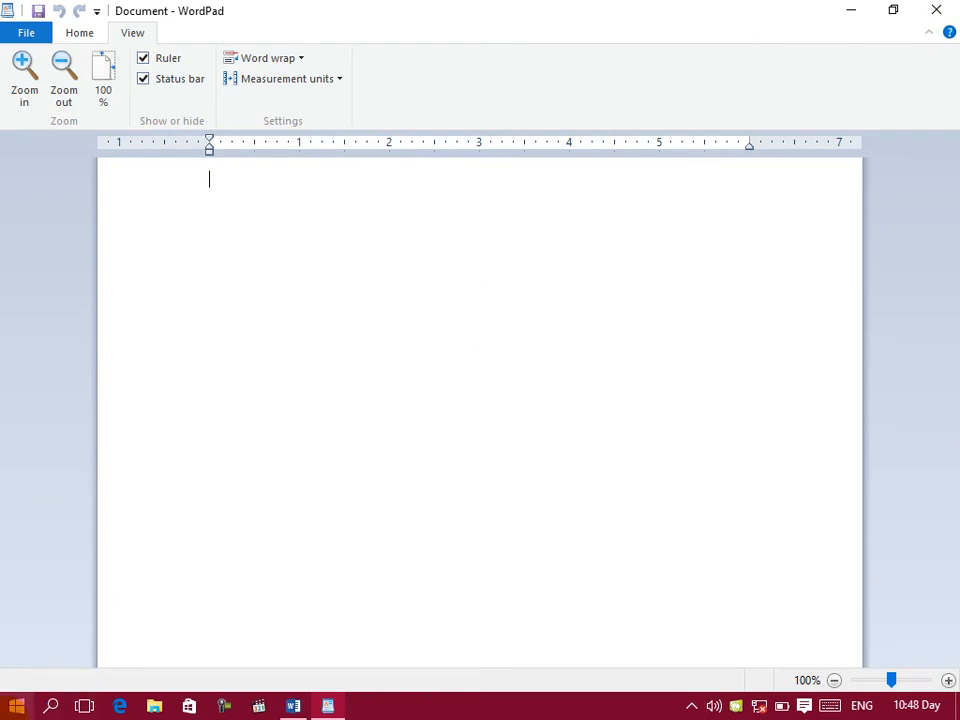
# Step: Return to Word, finish list item 2 with ", help)" and start item 3
pyautogui.click(330, 706)
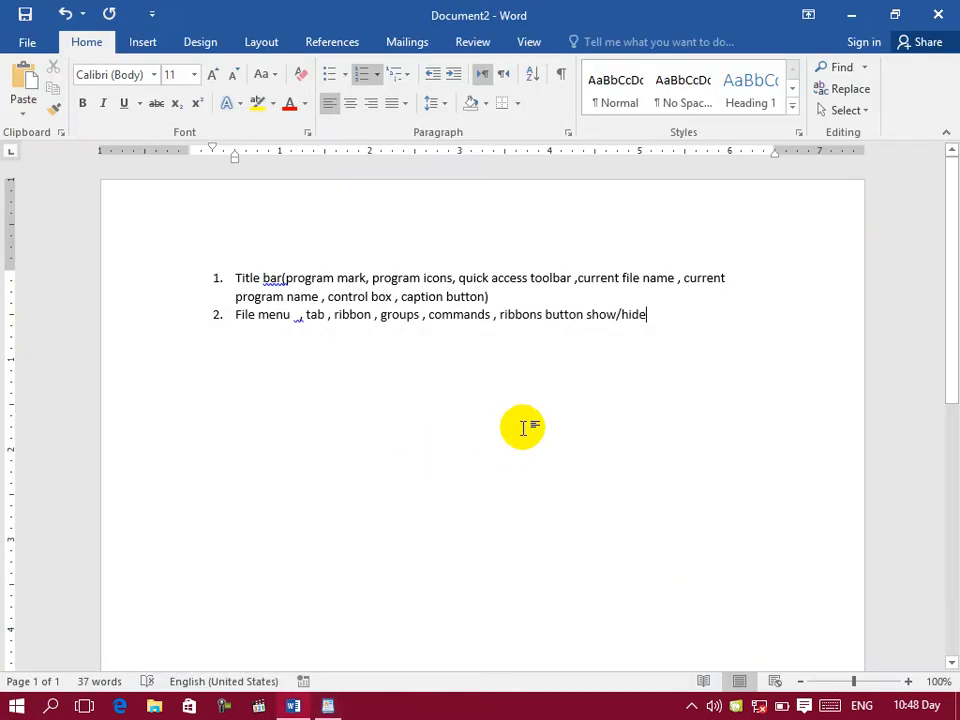
pyautogui.write(',')
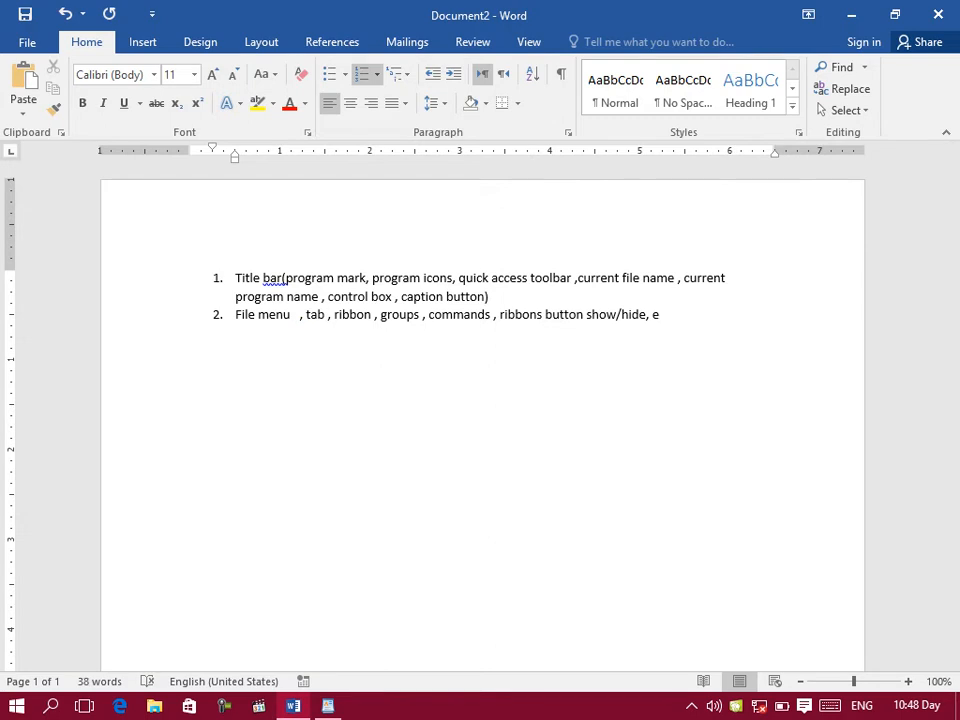
pyautogui.write(' help)')
pyautogui.press('Return')
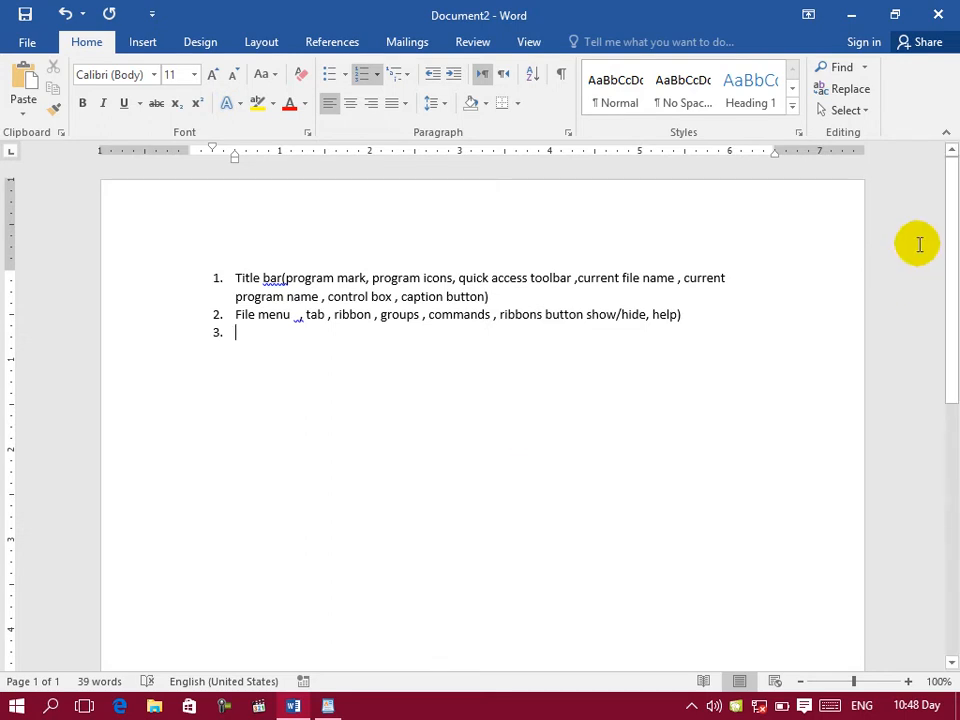
# Step: Switch to WordPad, open its help, look through the help page and close it
pyautogui.click(328, 706)
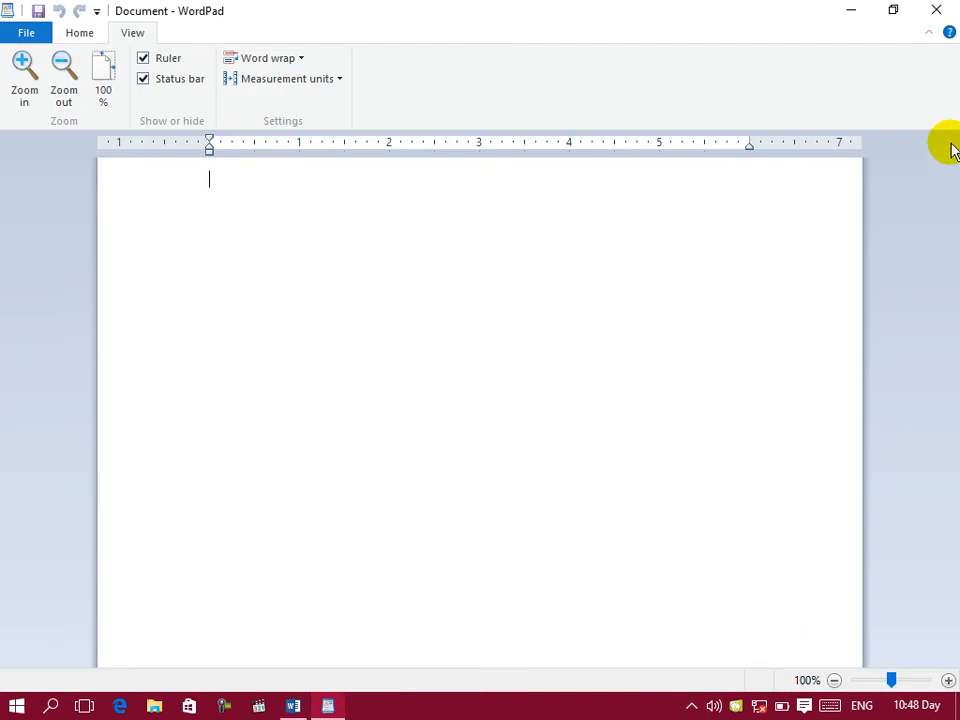
pyautogui.click(945, 31)
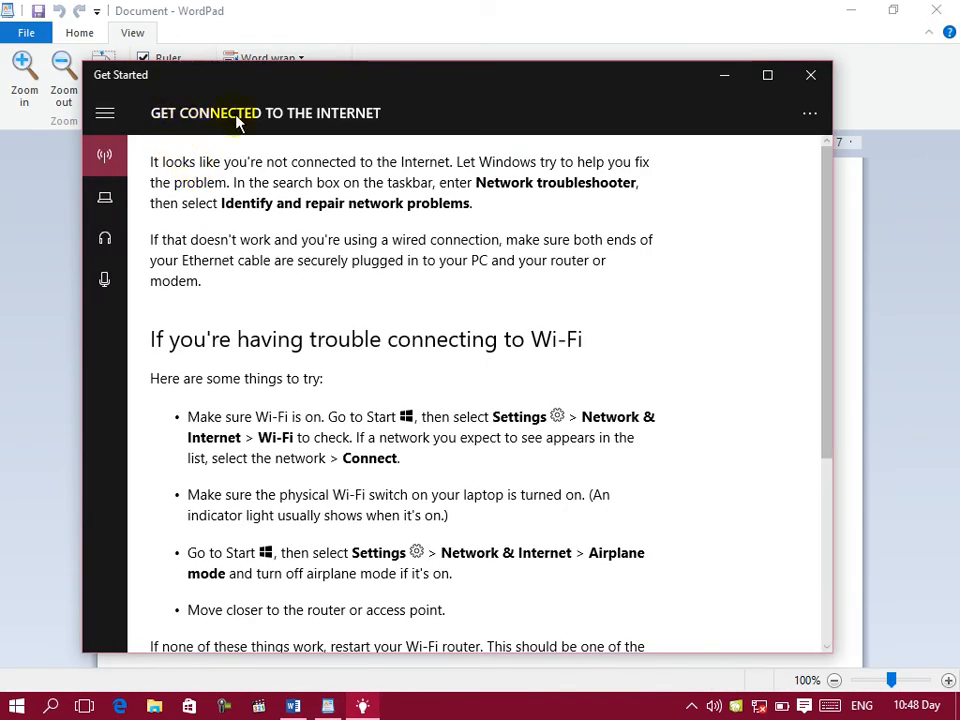
pyautogui.scroll(-4, 208, 228)
pyautogui.scroll(-3, 220, 229)
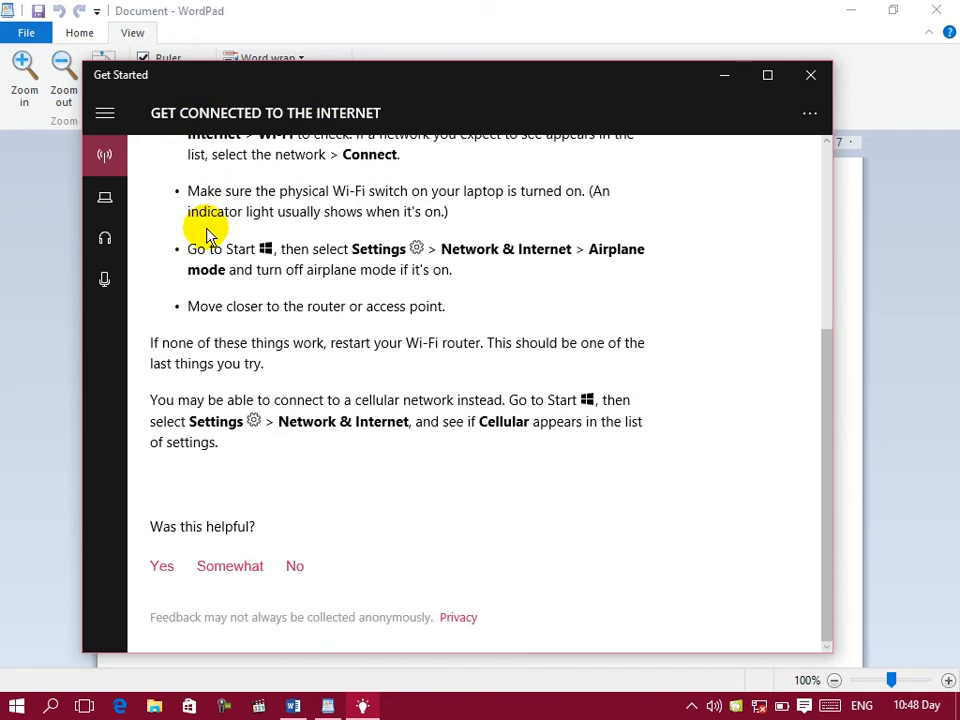
pyautogui.scroll(2, 285, 295)
pyautogui.scroll(2, 285, 270)
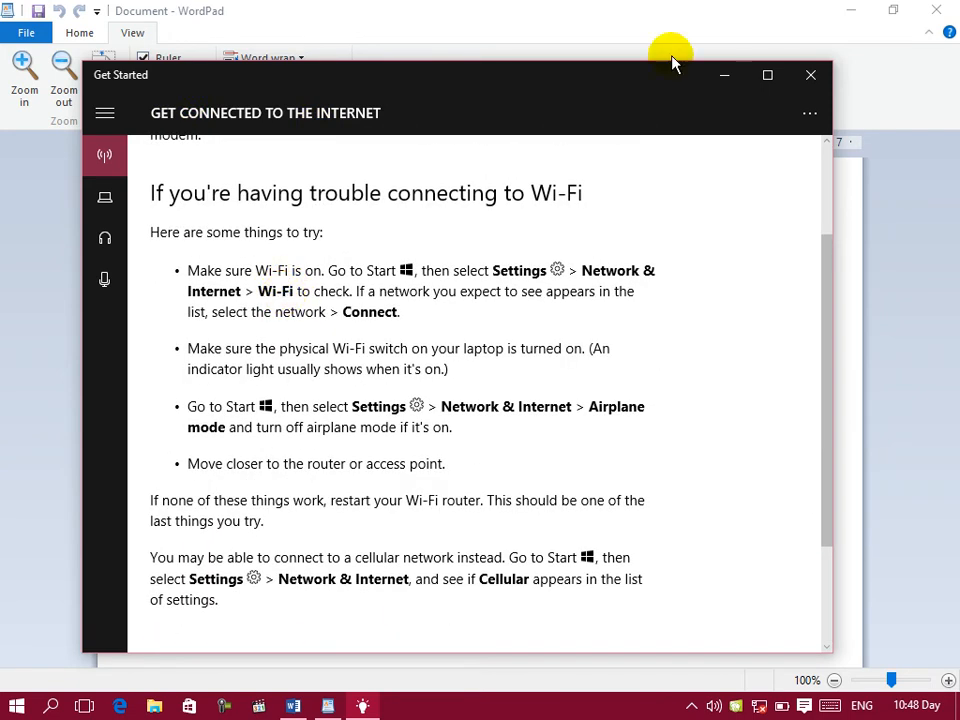
pyautogui.click(808, 76)
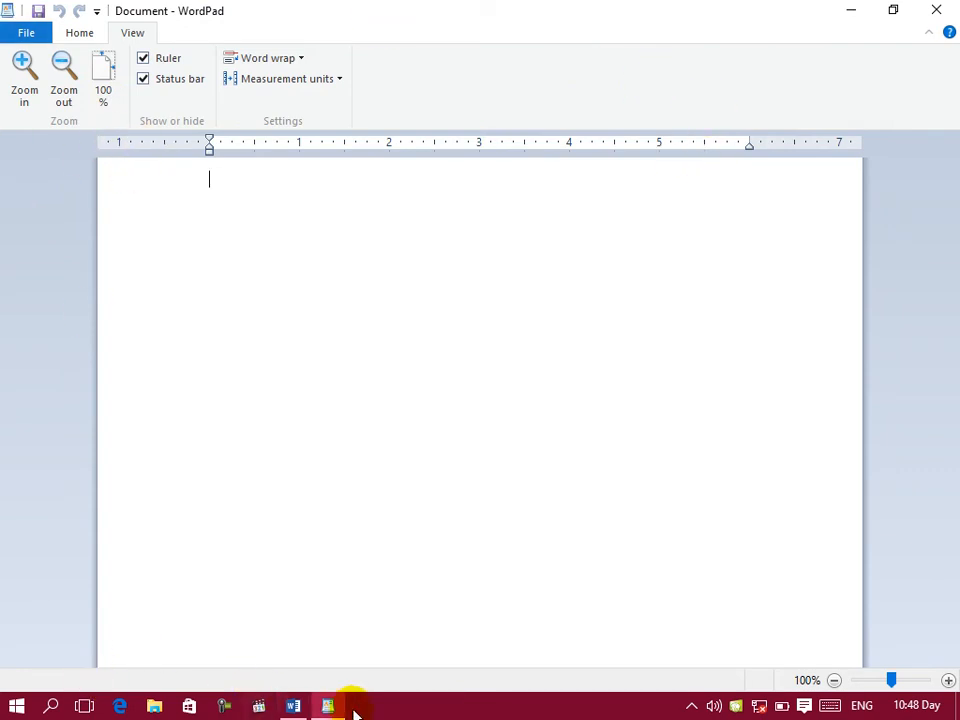
# Step: Return to Word, enter "Ruler" as list item 3 and start item 4
pyautogui.click(298, 706)
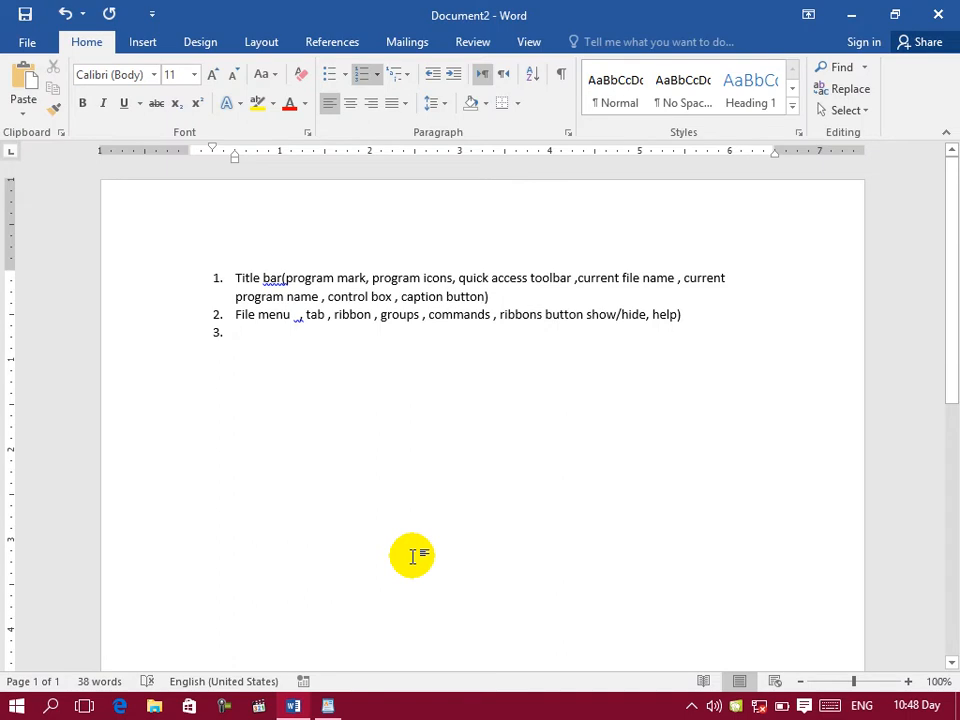
pyautogui.write('ruler')
pyautogui.press('Return')
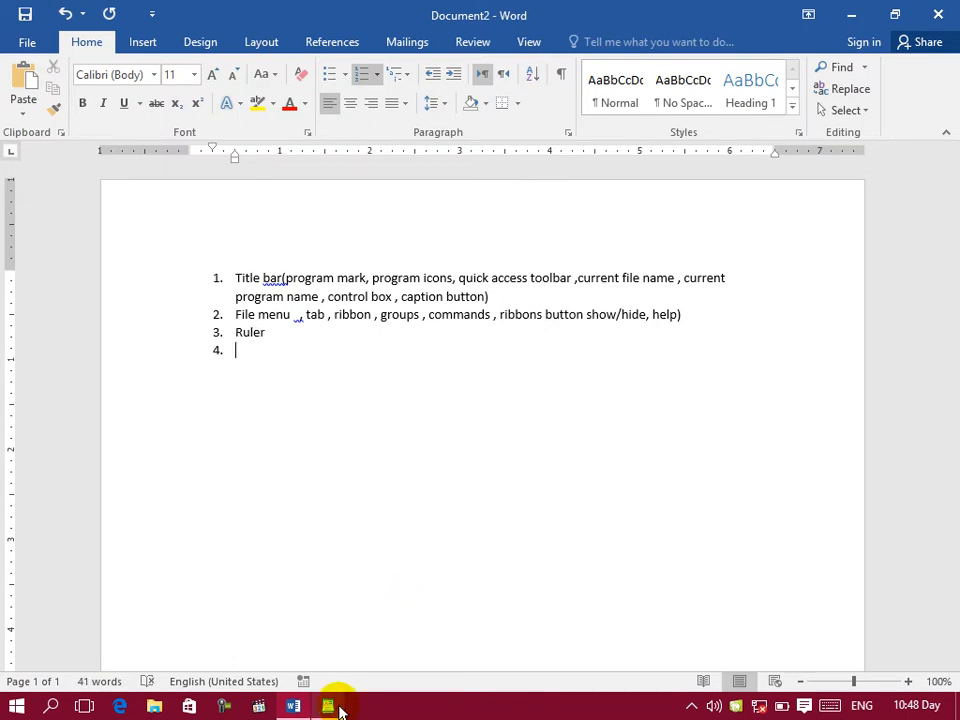
# Step: Check the WordPad window, enter "Scroll bar x, y" as list item 4 in Word and start item 5
pyautogui.click(330, 706)
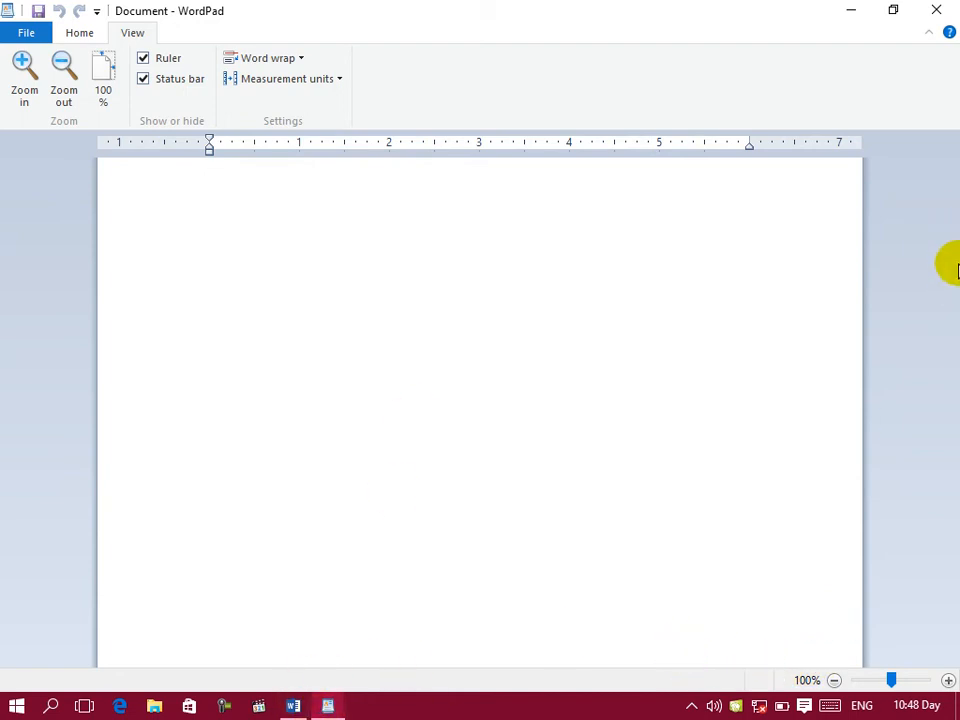
pyautogui.click(293, 706)
pyautogui.write('scrool ')
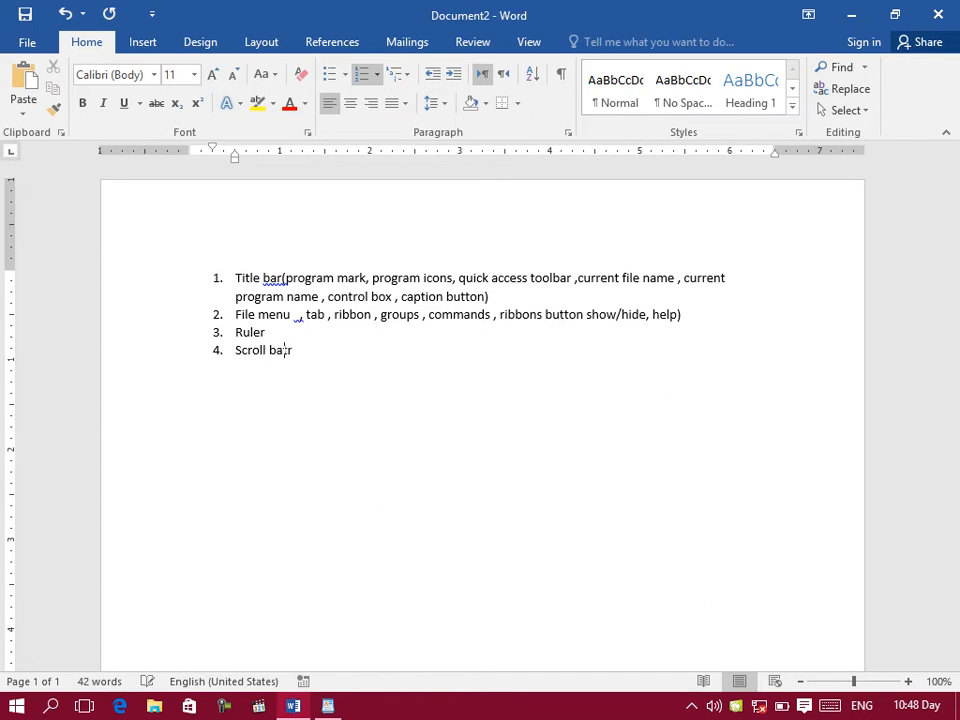
pyautogui.write('x, y')
pyautogui.click(328, 706)
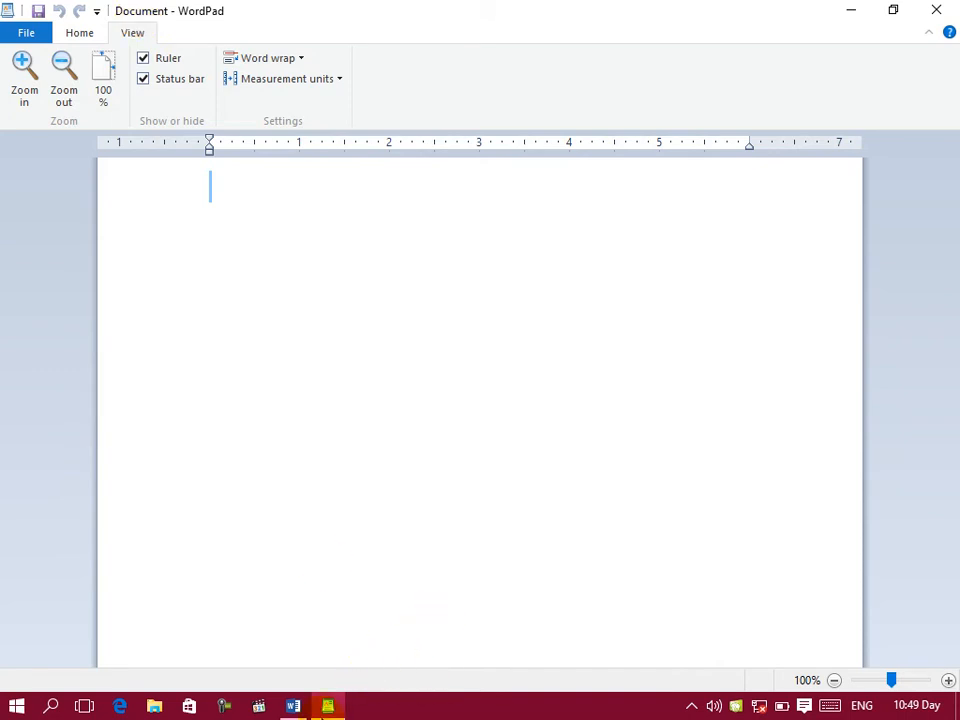
pyautogui.click(293, 706)
pyautogui.press('Return')
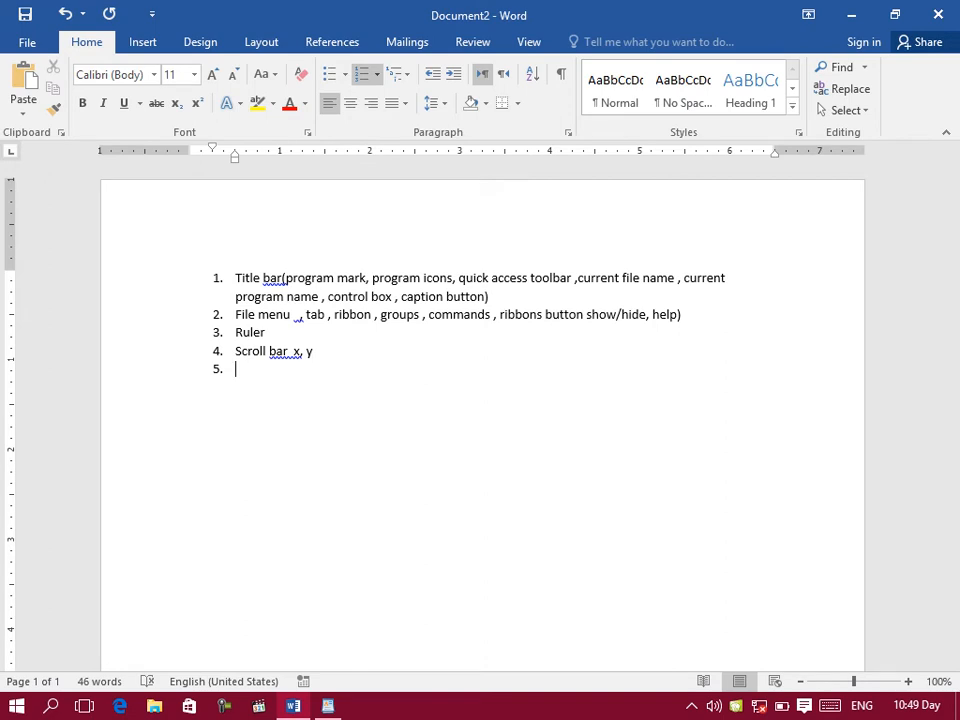
# Step: Enter "Wordpad page / document" as item 5, check it in WordPad, and add "Insertion mode / insertion point" as item 6 in Word
pyautogui.write('wordpad')
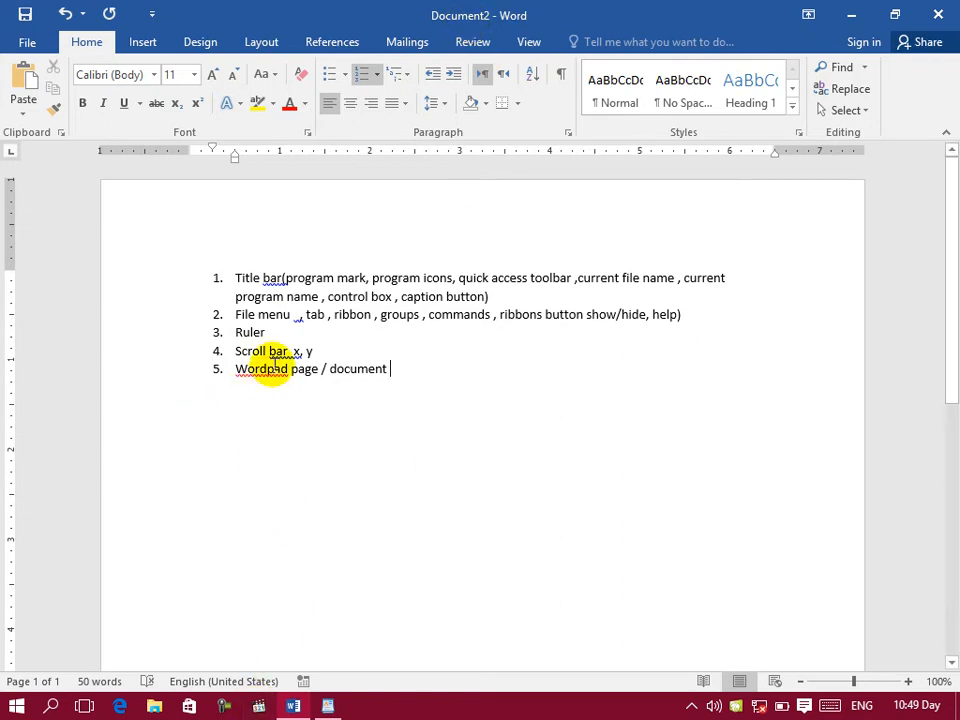
pyautogui.click(328, 706)
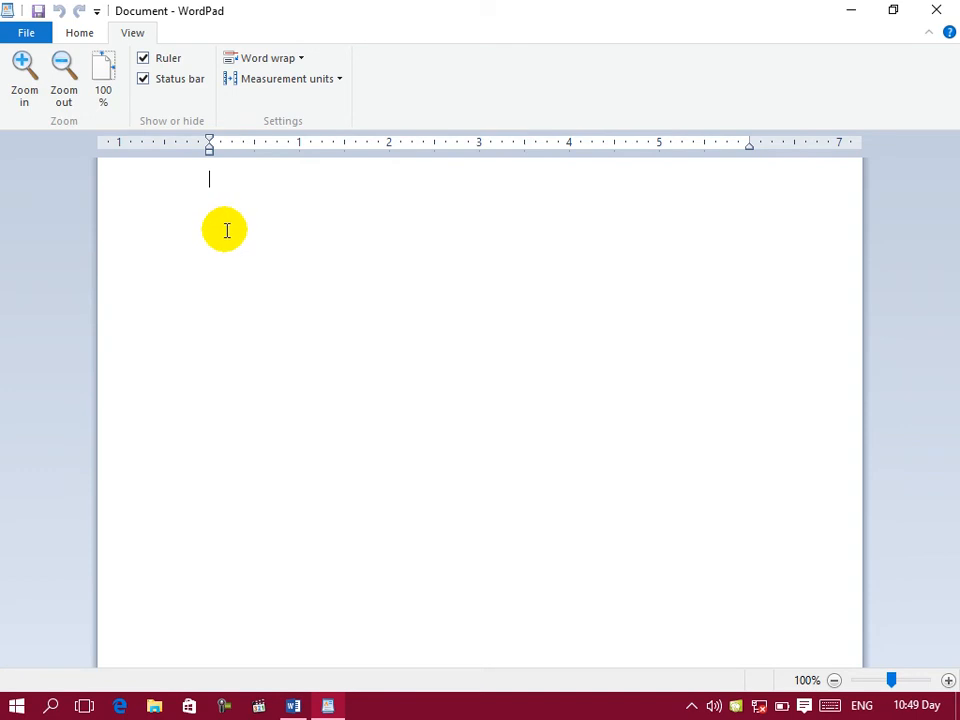
pyautogui.click(326, 706)
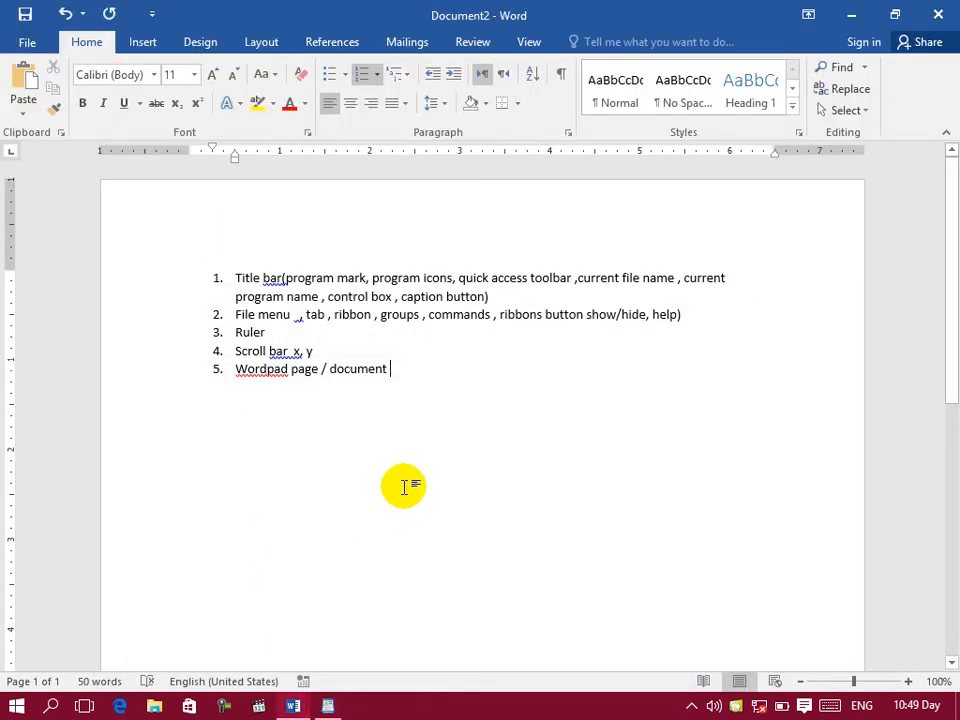
pyautogui.press('Return')
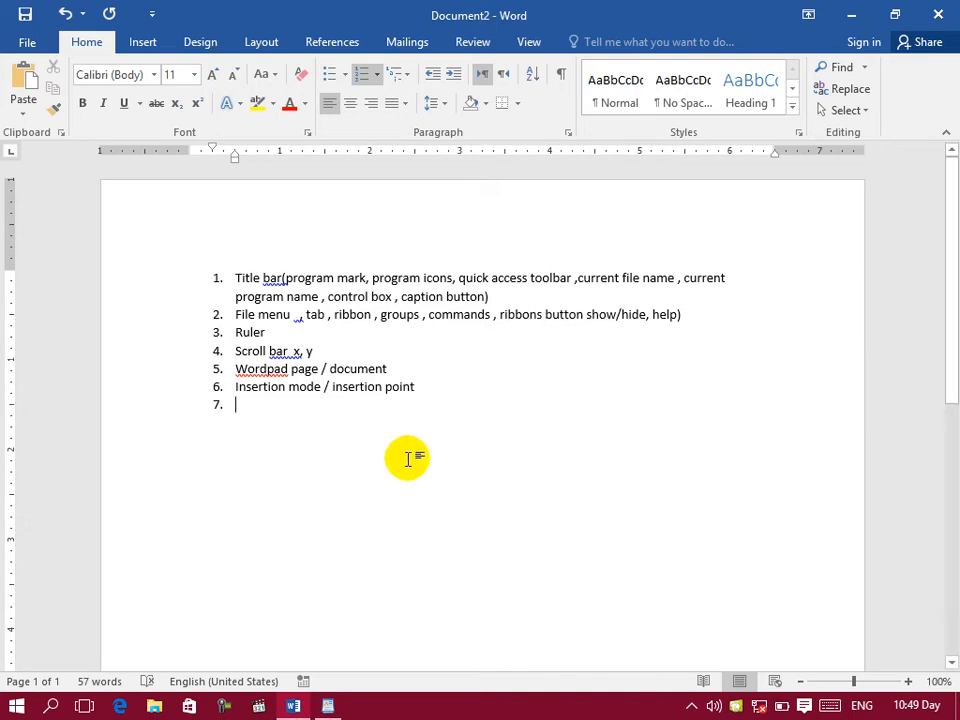
# Step: Look at WordPad's status bar, return to Word, enter "Stuts bar" as list item 7 and start item 8
pyautogui.click(328, 707)
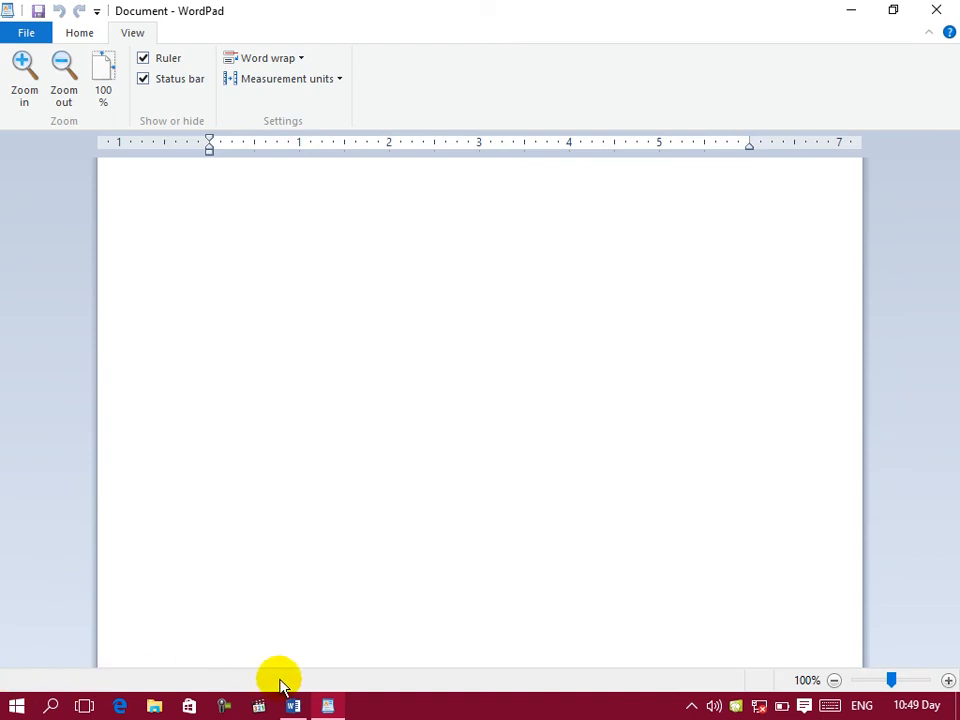
pyautogui.click(293, 706)
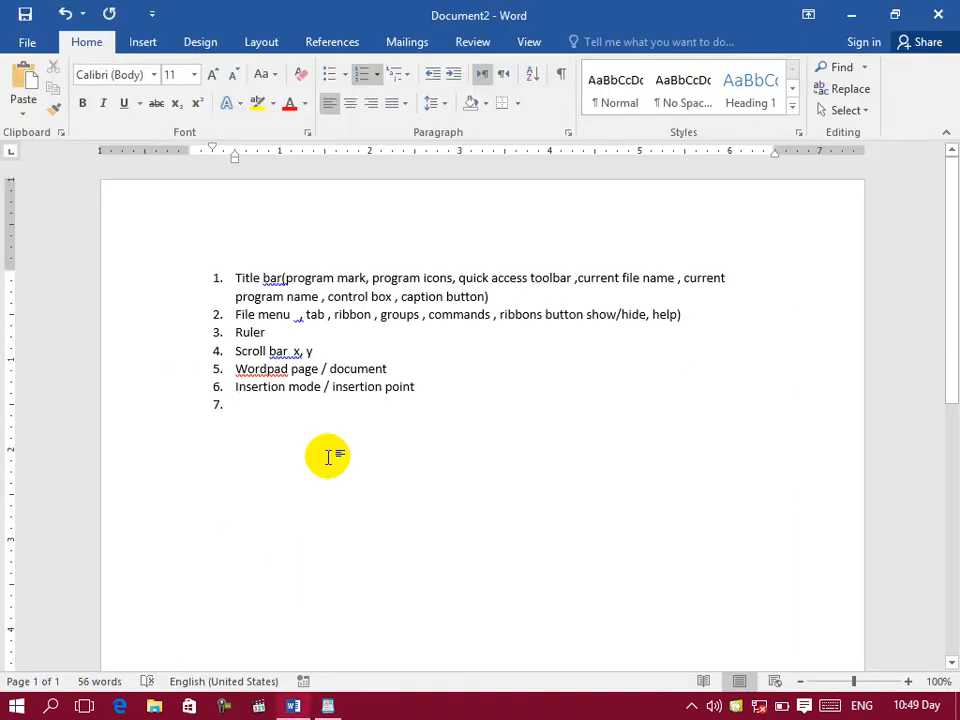
pyautogui.write('s bar')
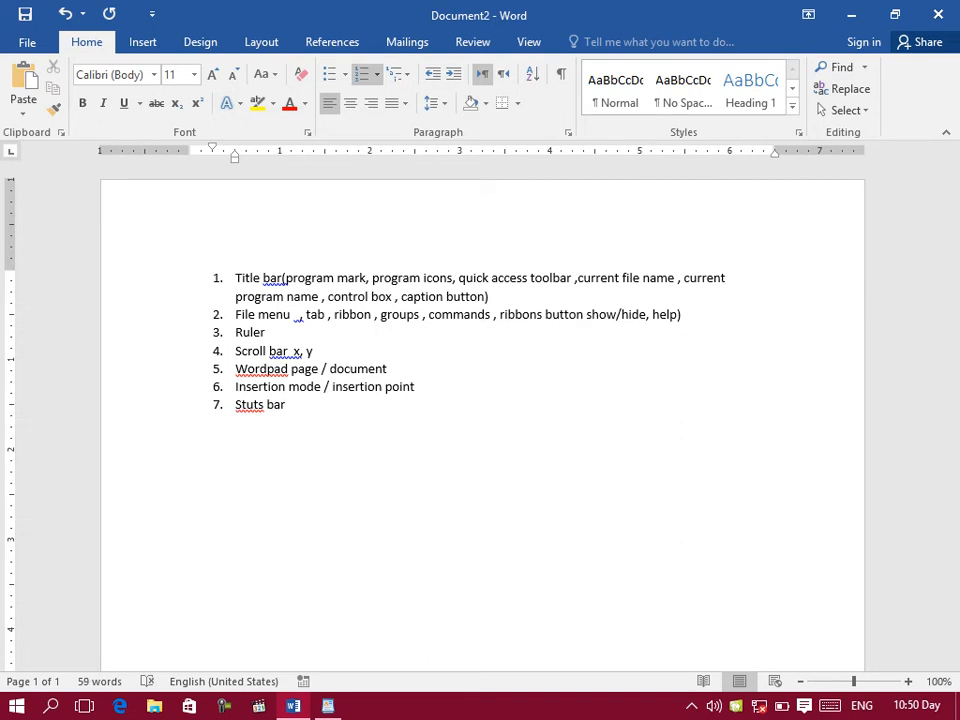
pyautogui.click(311, 435)
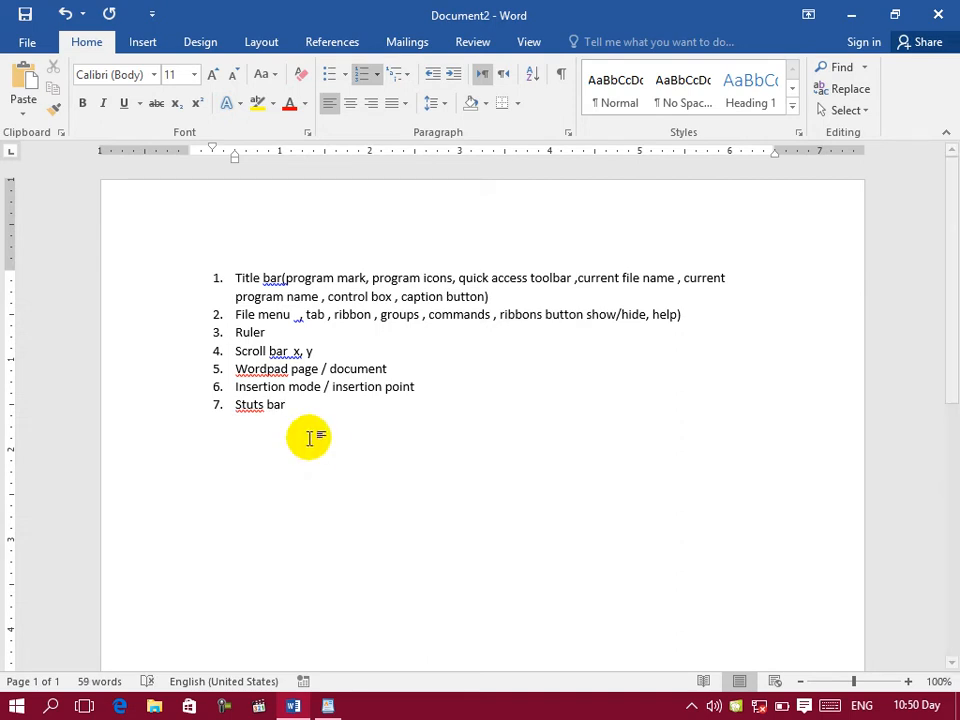
pyautogui.press('Return')
# Step: Correct the misspelled "Stuts" in list item 7 to "Status" and put the cursor back in item 8
pyautogui.rightClick(253, 404)
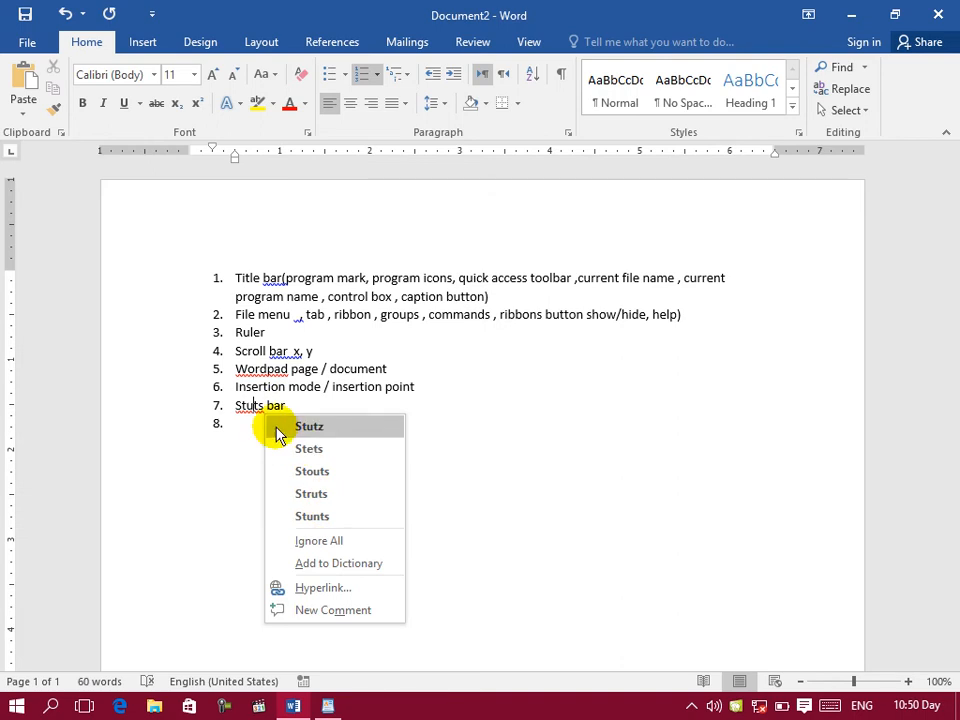
pyautogui.click(251, 405)
pyautogui.press('BackSpace')
pyautogui.press('BackSpace')
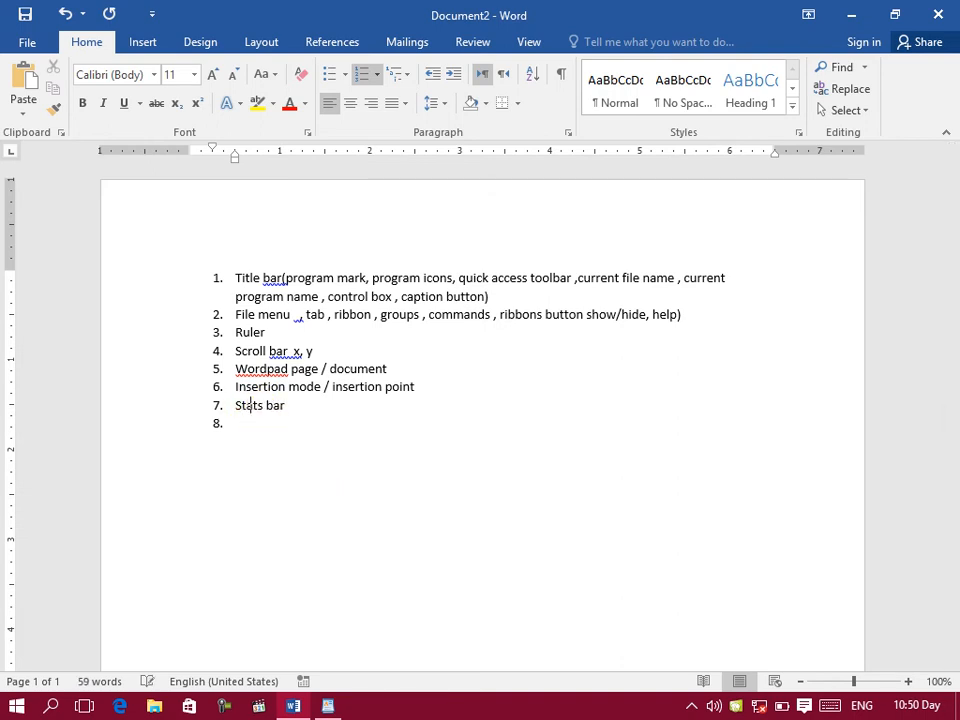
pyautogui.write('u')
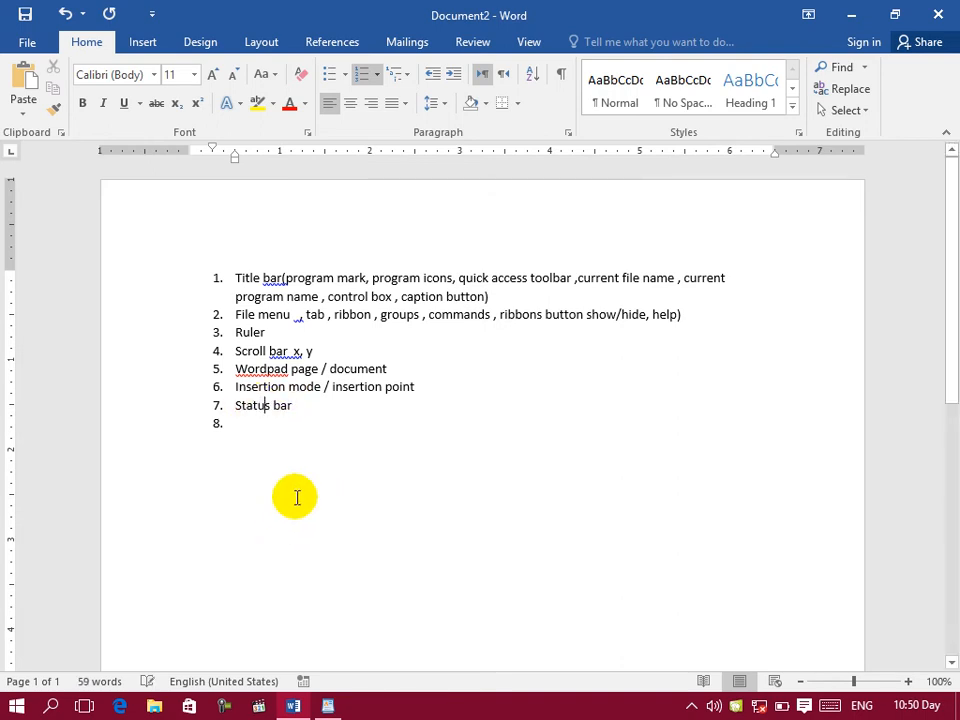
pyautogui.click(334, 416)
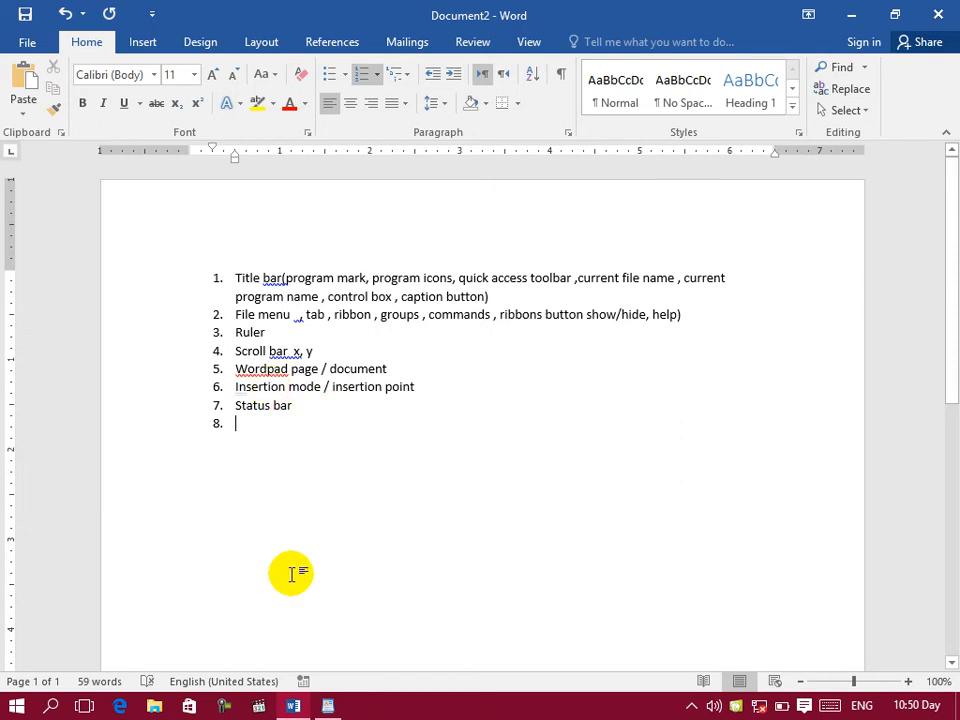
# Step: Look at the zoom control in WordPad, return to Word and enter "Zoom" as list item 8
pyautogui.click(330, 705)
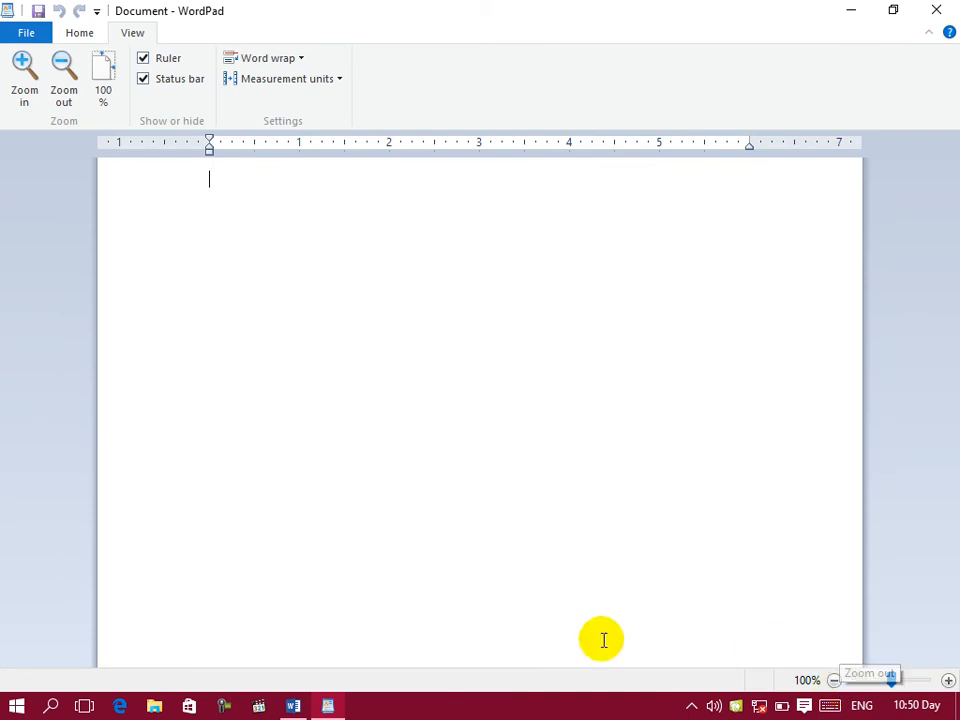
pyautogui.click(296, 705)
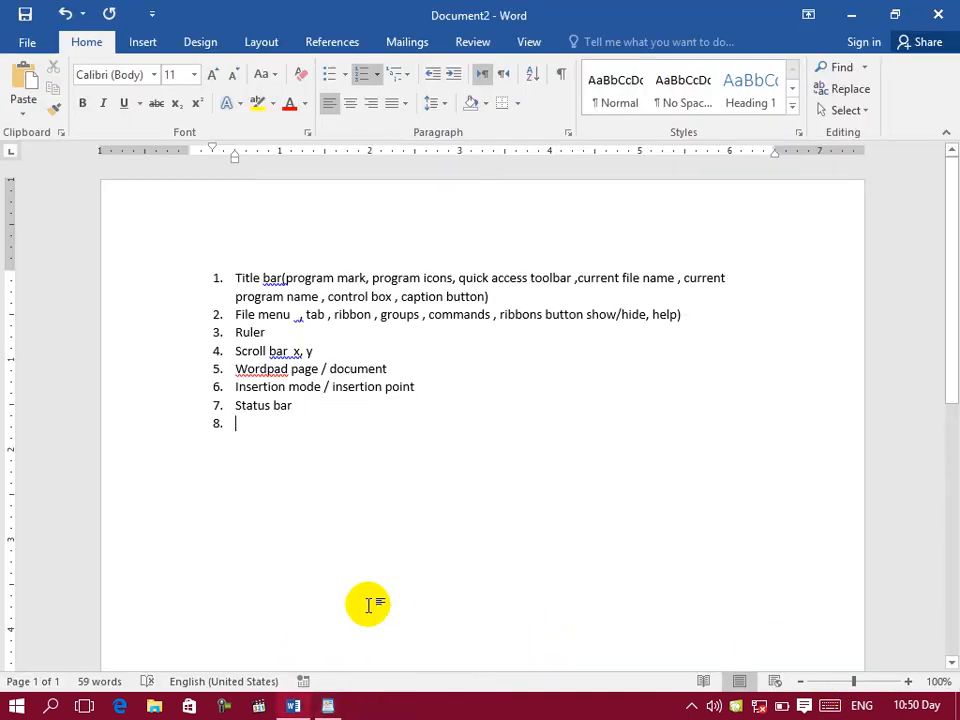
pyautogui.write('zo')
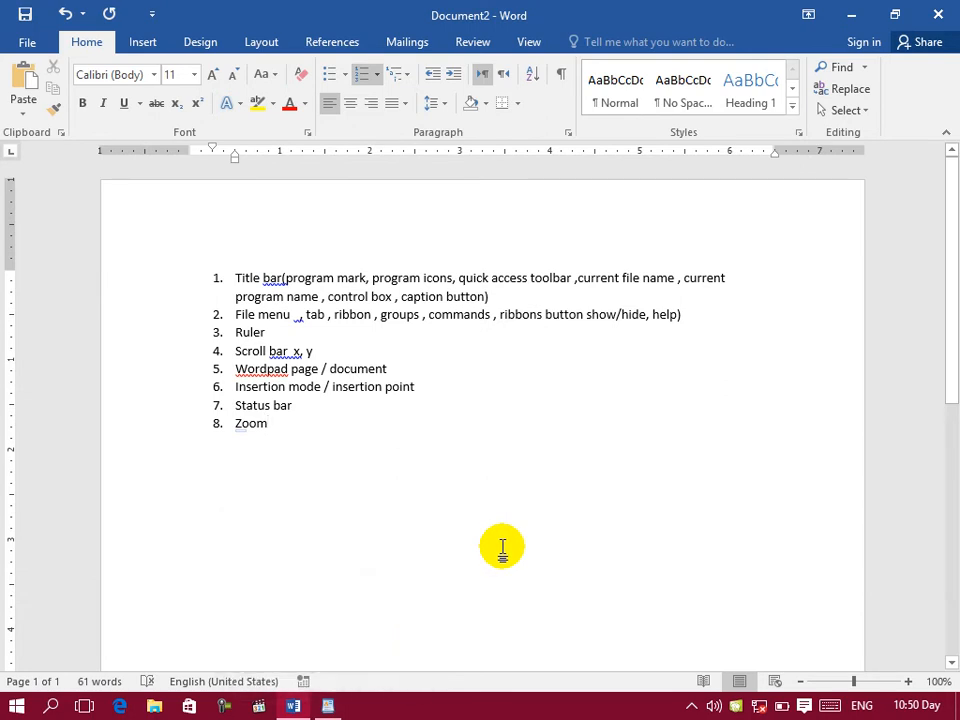
# Step: Create a new Word document, generate sample text with =rand() and repeat the insertion three times
pyautogui.hotkey('ctrl', 'n')
pyautogui.write('=')
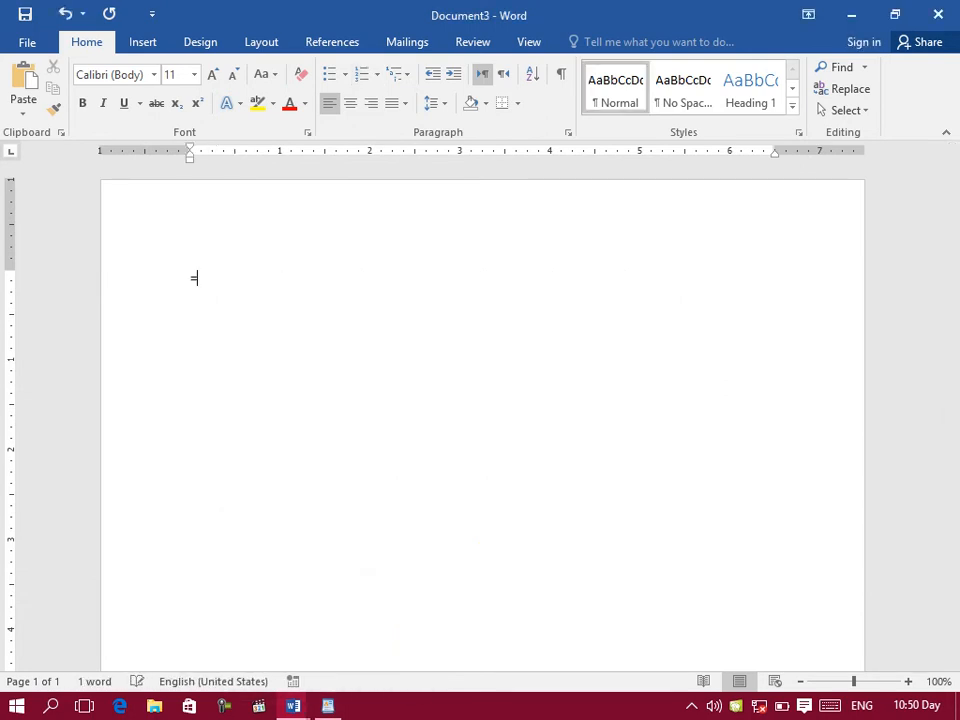
pyautogui.write('rand()')
pyautogui.press('Return')
pyautogui.press('F4')
pyautogui.press('F4')
pyautogui.press('F4')
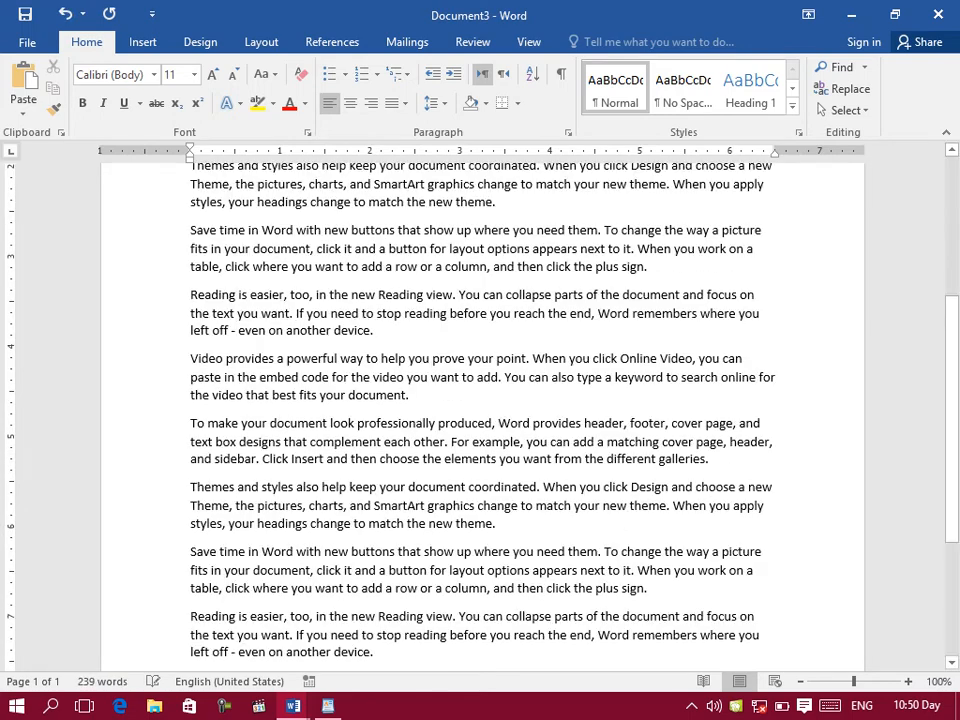
# Step: Copy all of the sample text from Word and paste it into the empty WordPad document
pyautogui.hotkey('ctrl', 'a')
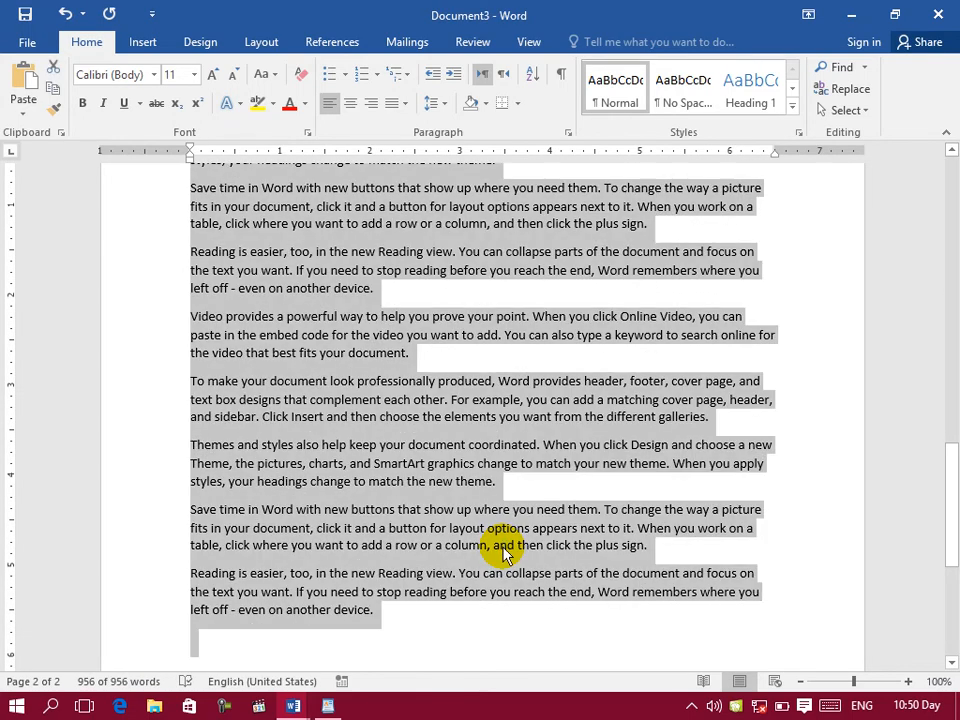
pyautogui.click(328, 706)
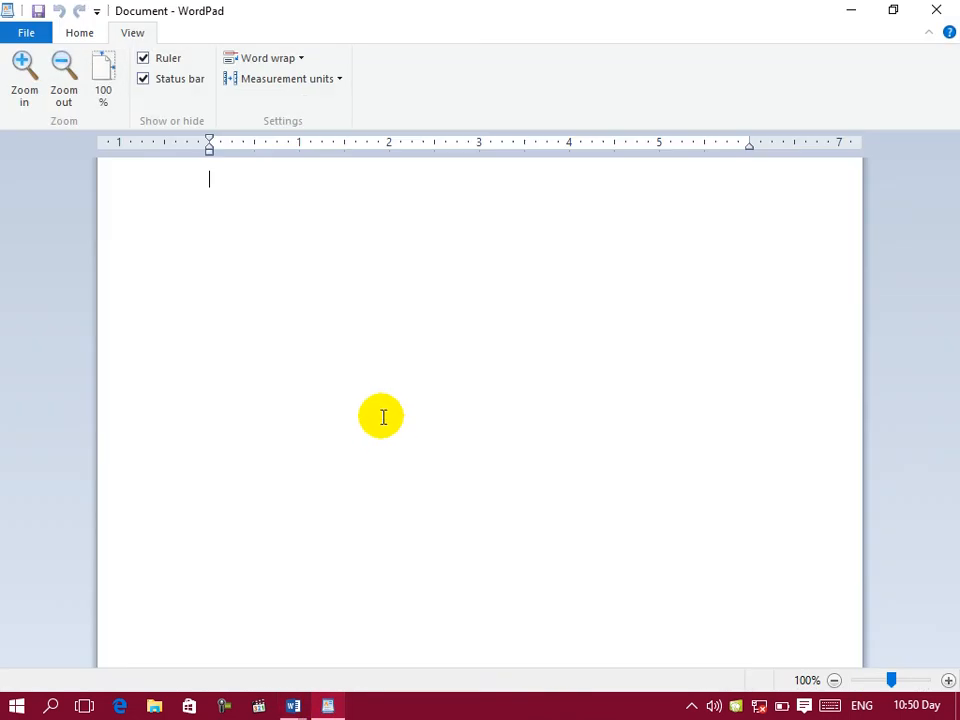
pyautogui.hotkey('ctrl', 'v')
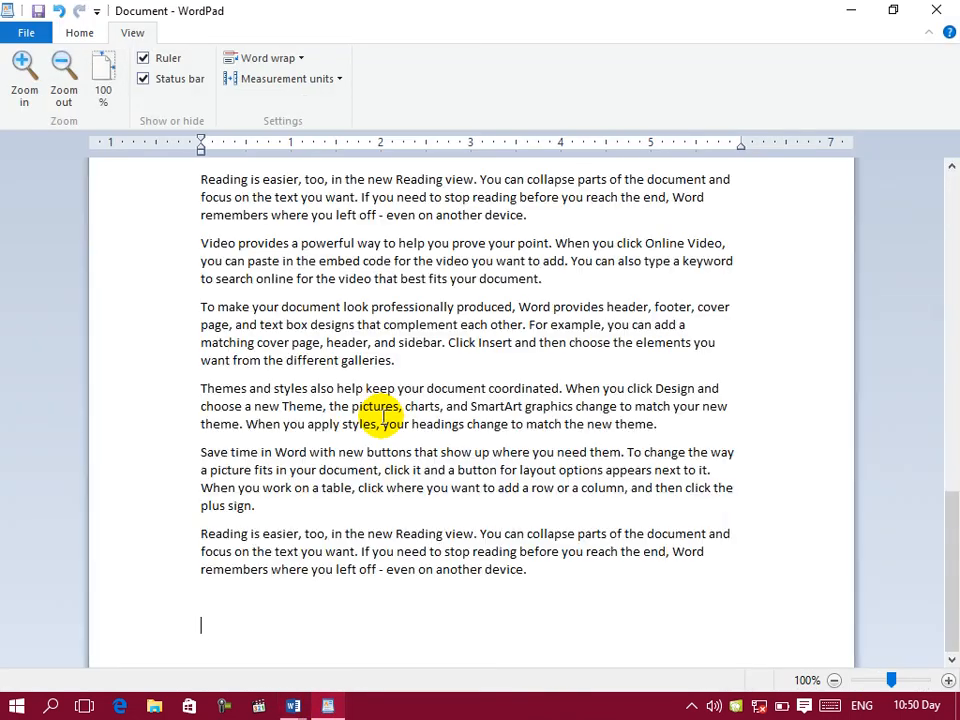
# Step: Magnify the pasted WordPad text to 180%, select part of a "Save time in Word" paragraph and zoom in to 500%
pyautogui.click(947, 242)
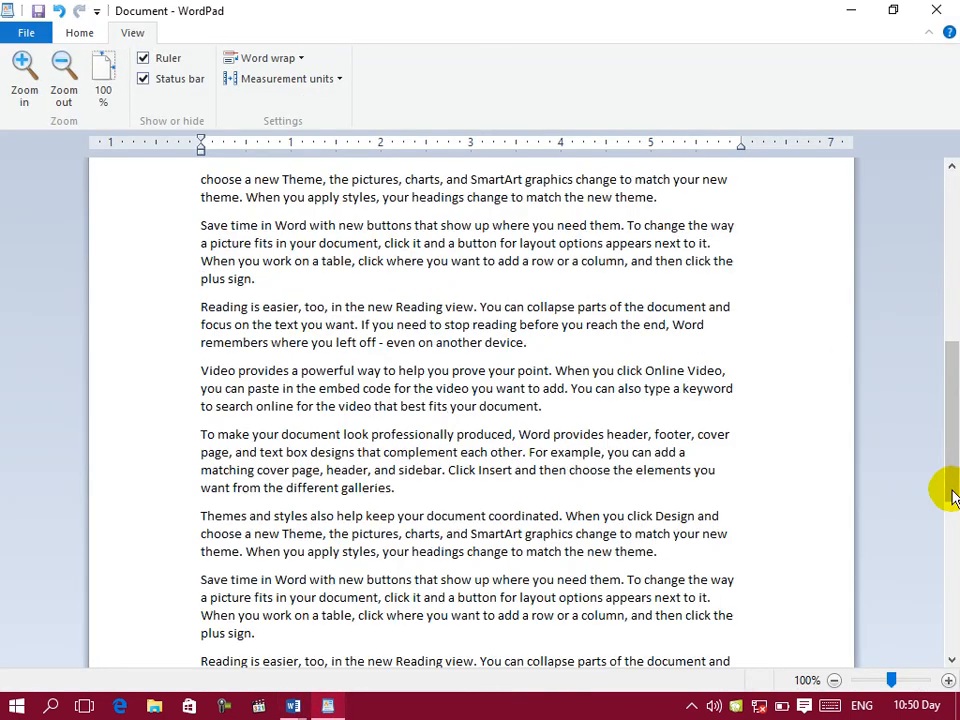
pyautogui.click(948, 681)
pyautogui.click(948, 681)
pyautogui.click(948, 681)
pyautogui.click(948, 681)
pyautogui.click(948, 681)
pyautogui.click(948, 681)
pyautogui.click(948, 681)
pyautogui.click(948, 681)
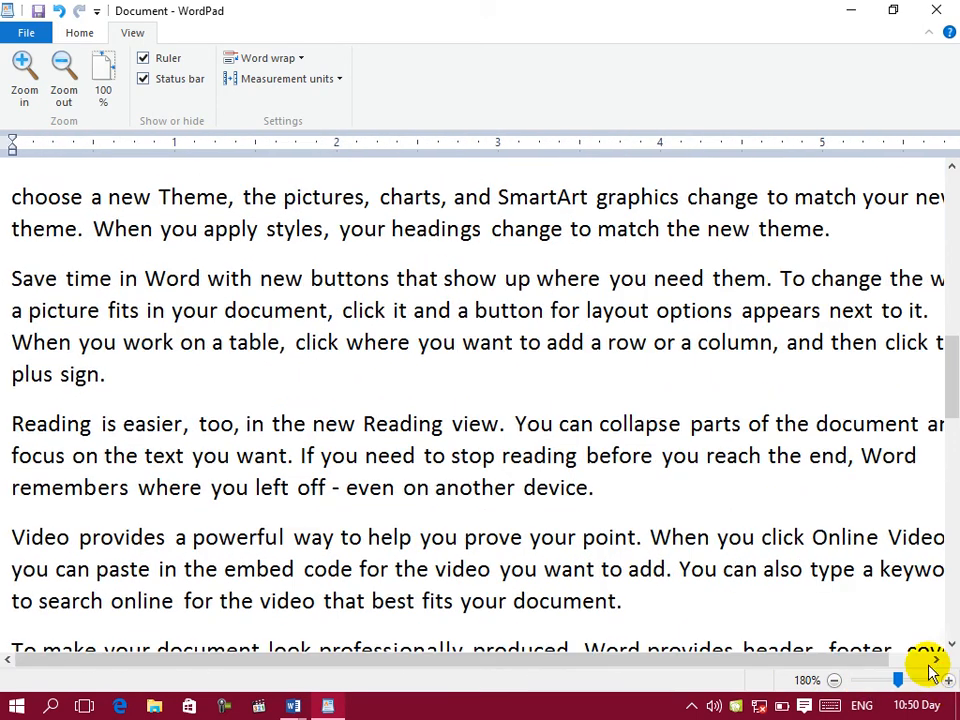
pyautogui.moveTo(527, 342); pyautogui.dragTo(285, 285)
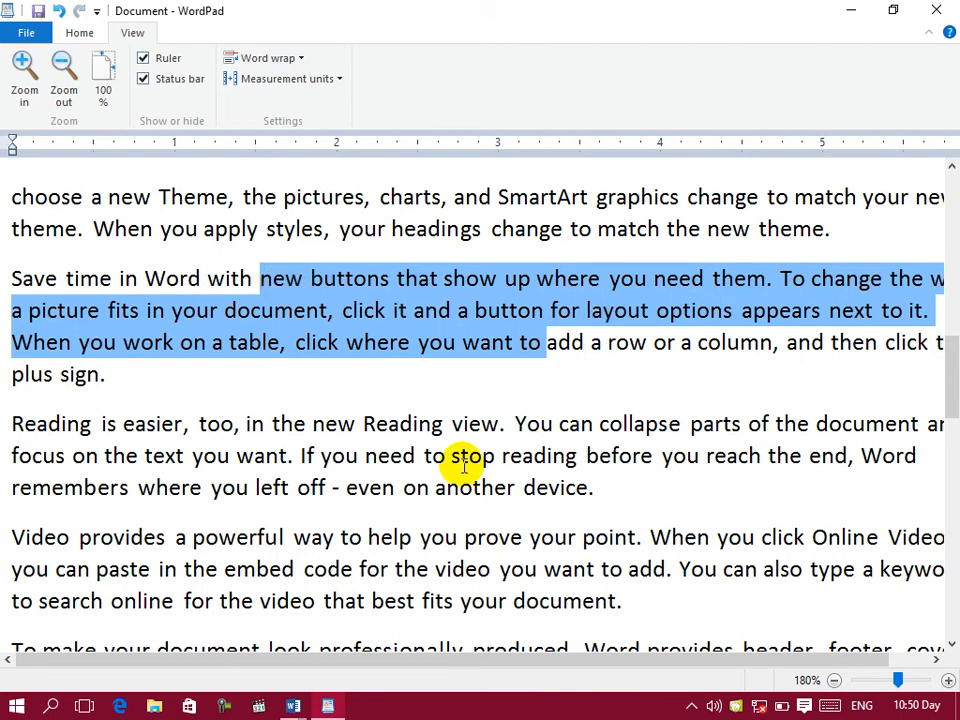
pyautogui.moveTo(898, 680); pyautogui.dragTo(948, 680)
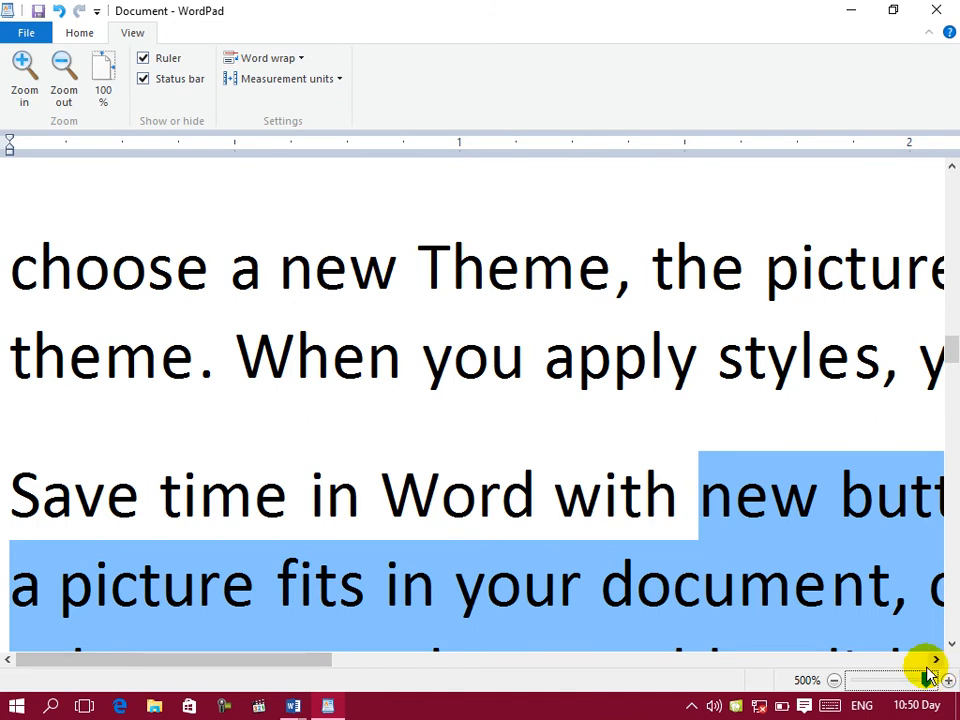
# Step: Zoom the WordPad page out to 10% and bring it back up to 100%
pyautogui.moveTo(925, 679); pyautogui.dragTo(838, 680)
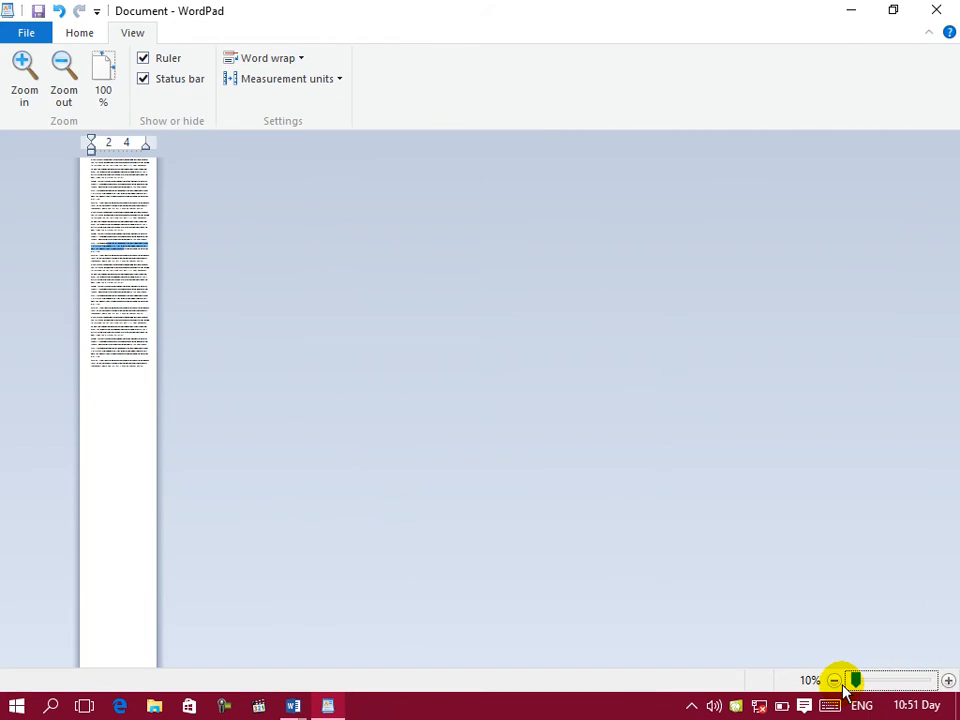
pyautogui.click(869, 680)
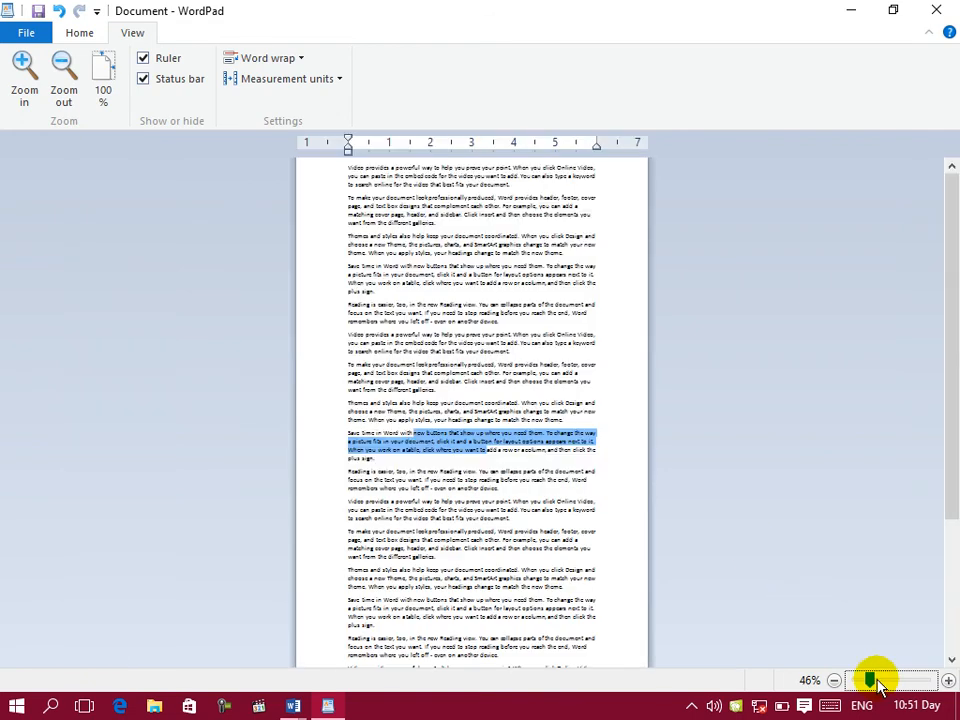
pyautogui.click(948, 680)
pyautogui.click(948, 680)
pyautogui.click(948, 680)
pyautogui.click(948, 680)
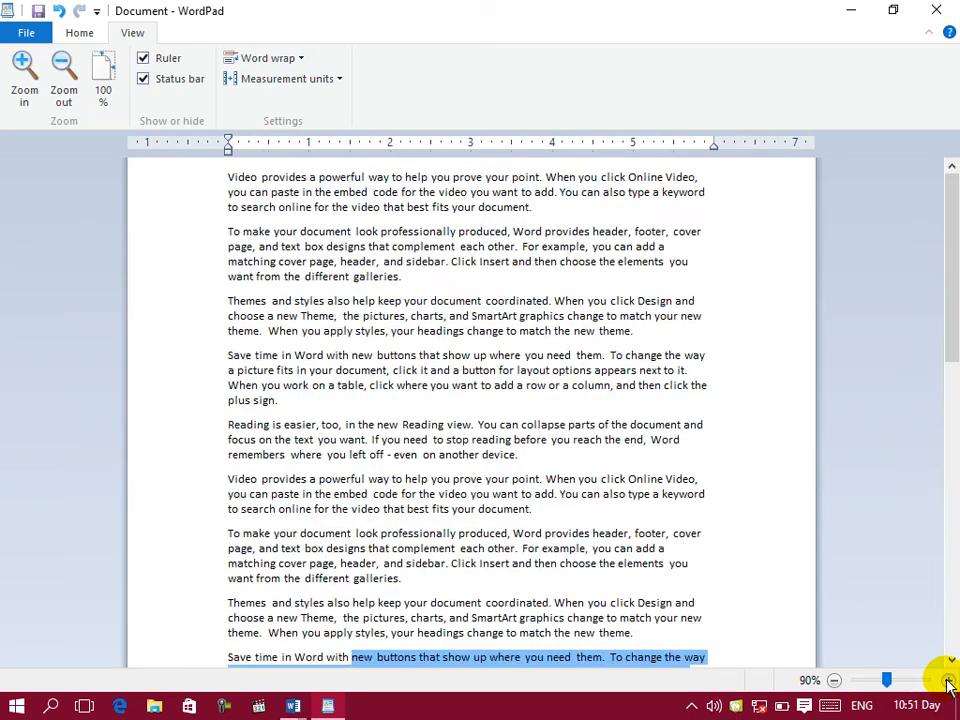
pyautogui.click(948, 680)
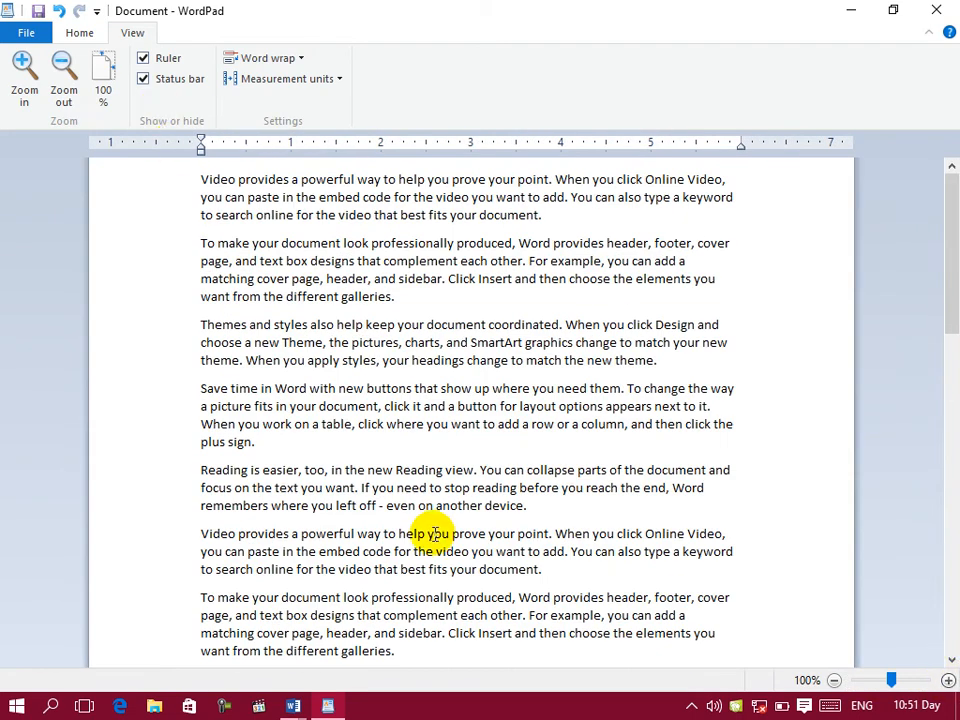
# Step: Look through the pasted WordPad text to its end and switch back to the sample-text document in Word
pyautogui.scroll(-10, 408, 512)
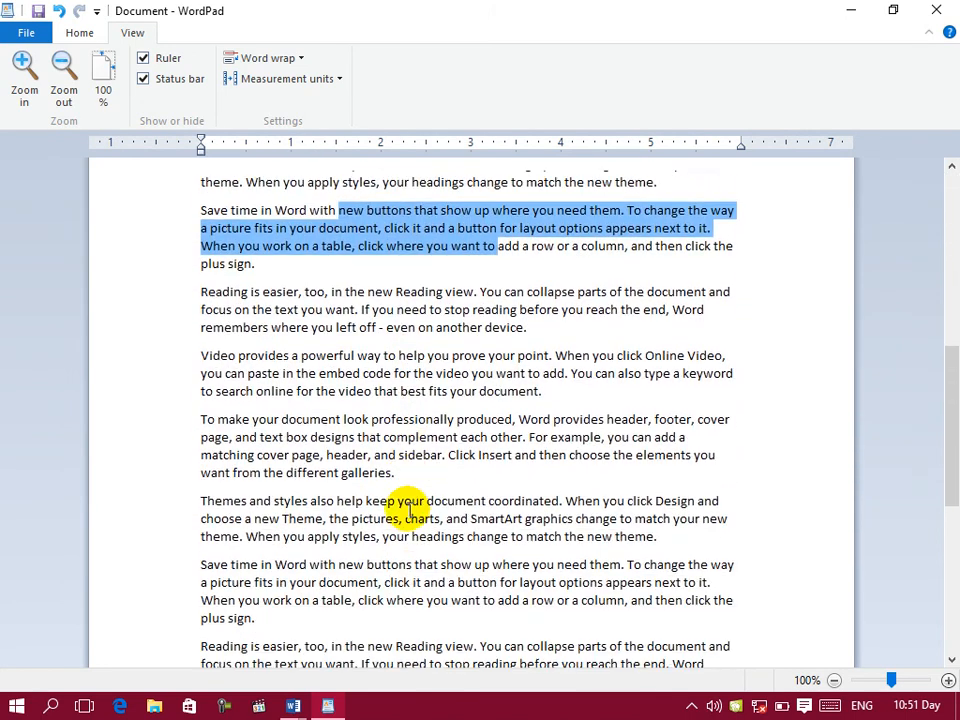
pyautogui.scroll(-10, 409, 510)
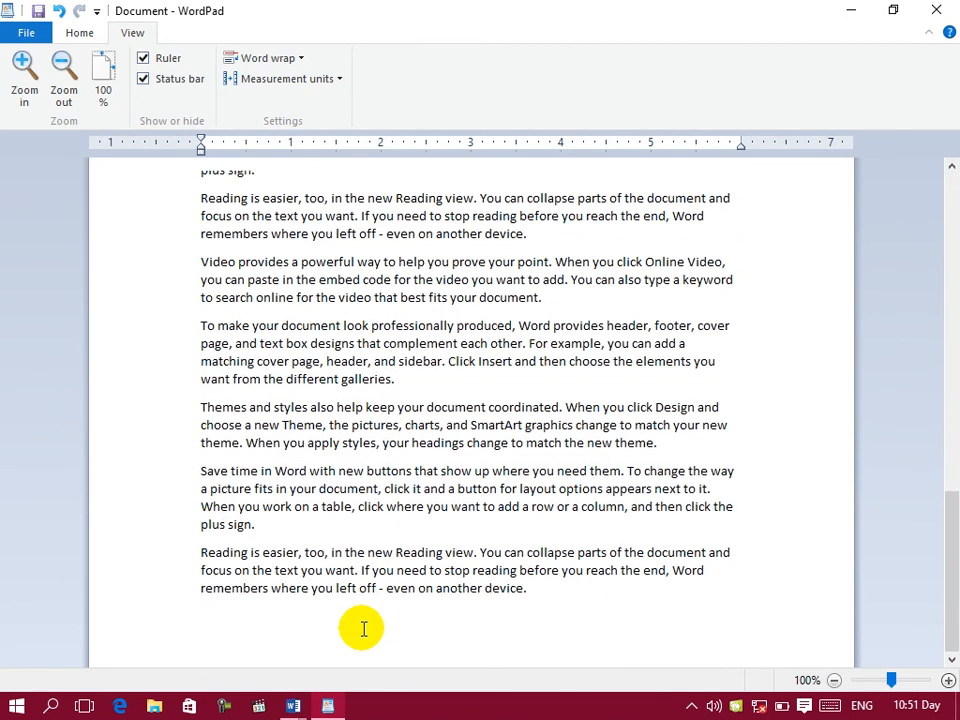
pyautogui.hotkey('alt', 'Tab')
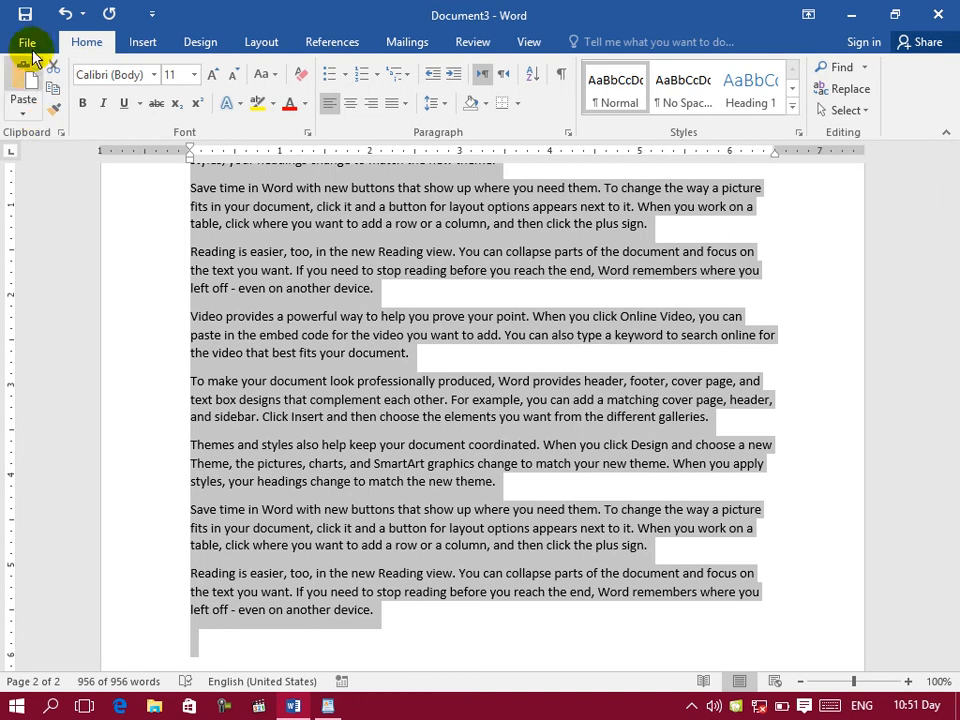
# Step: Close the sample-text document in Word without saving it and switch to the WordPad document
pyautogui.click(27, 43)
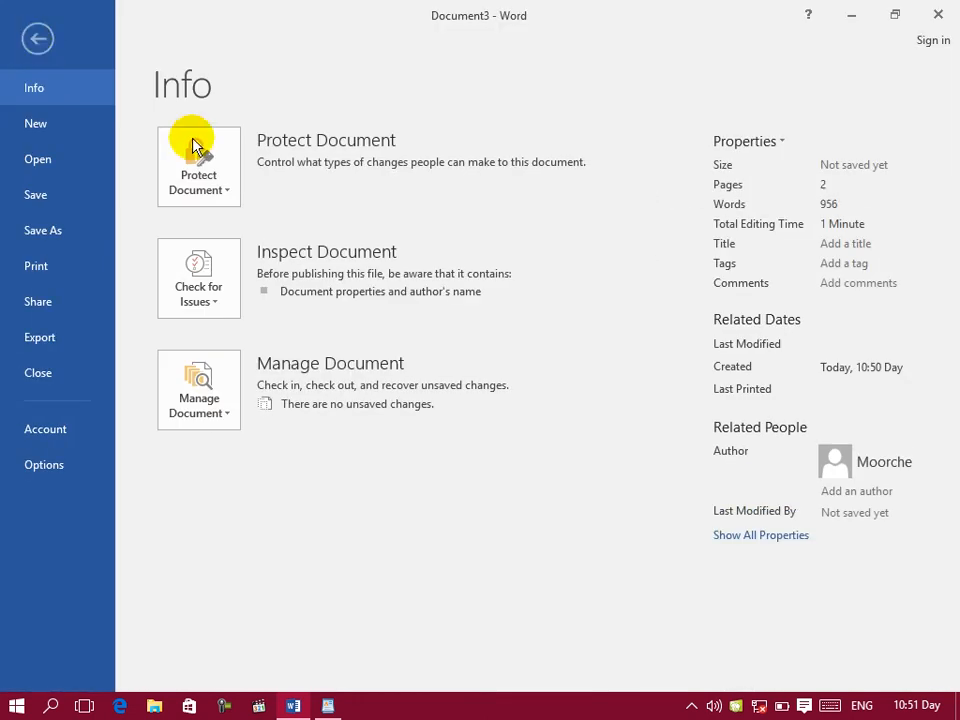
pyautogui.click(936, 16)
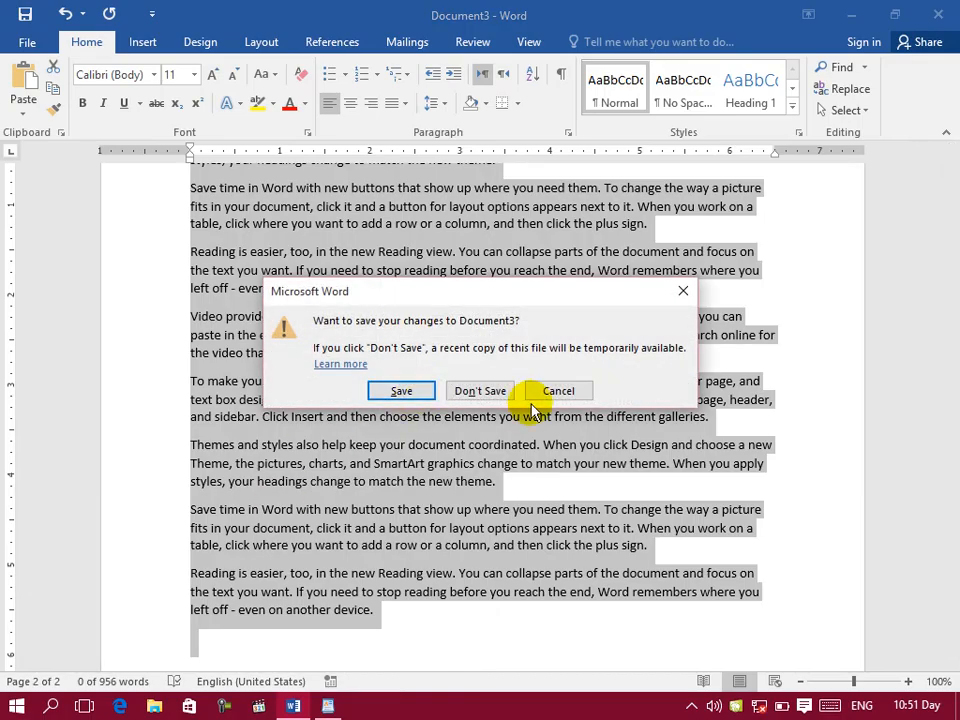
pyautogui.click(500, 392)
pyautogui.click(328, 704)
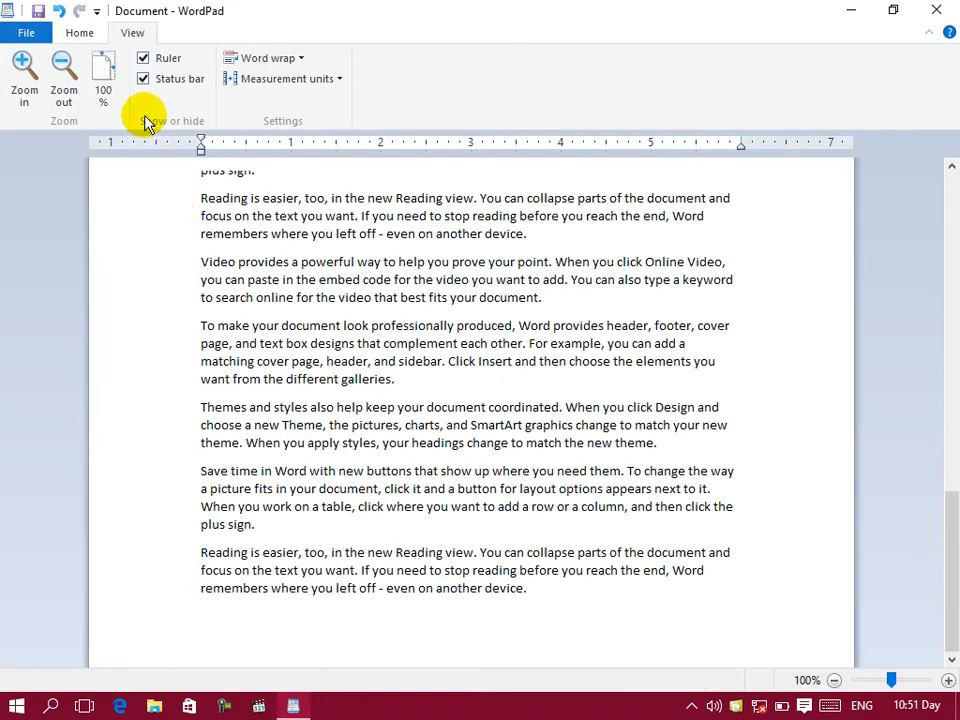
# Step: Create a new blank WordPad document, discarding the changes to the pasted sample text
pyautogui.click(18, 38)
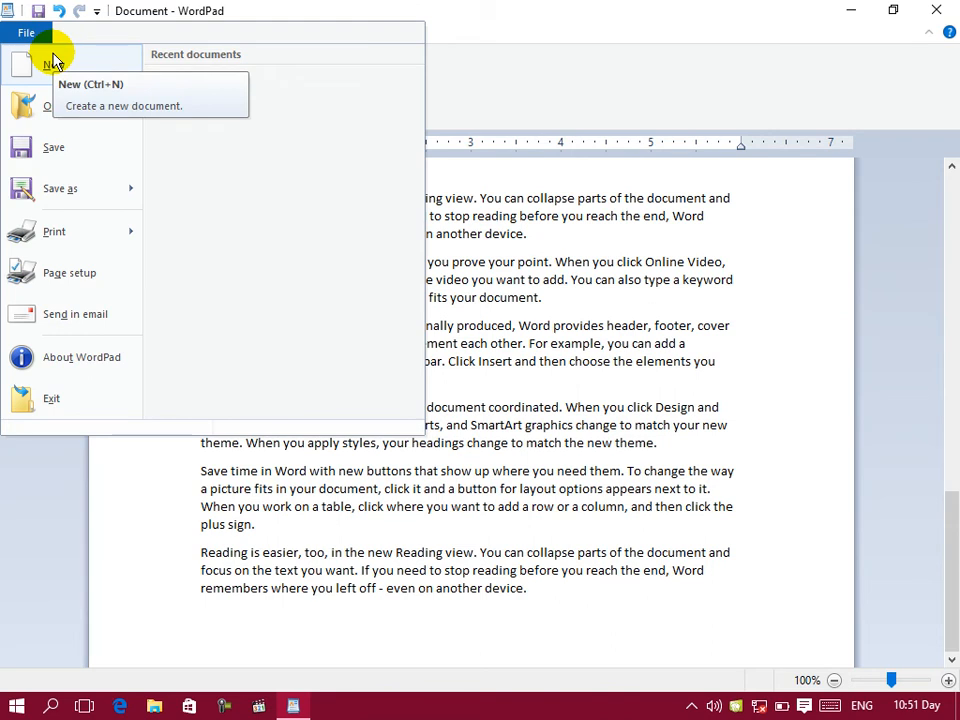
pyautogui.click(52, 63)
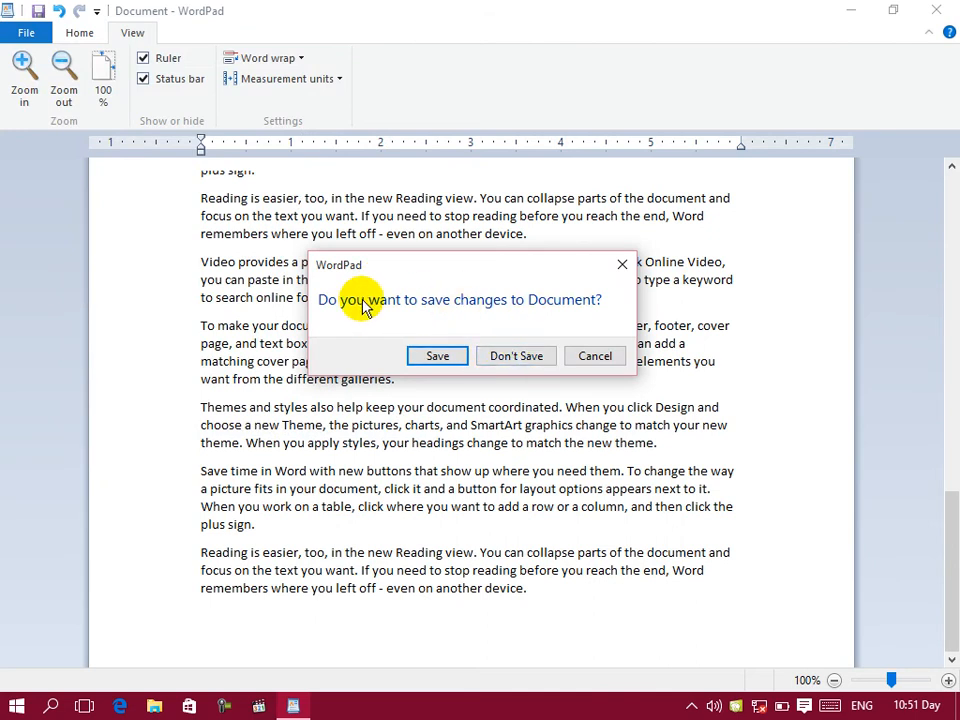
pyautogui.click(511, 354)
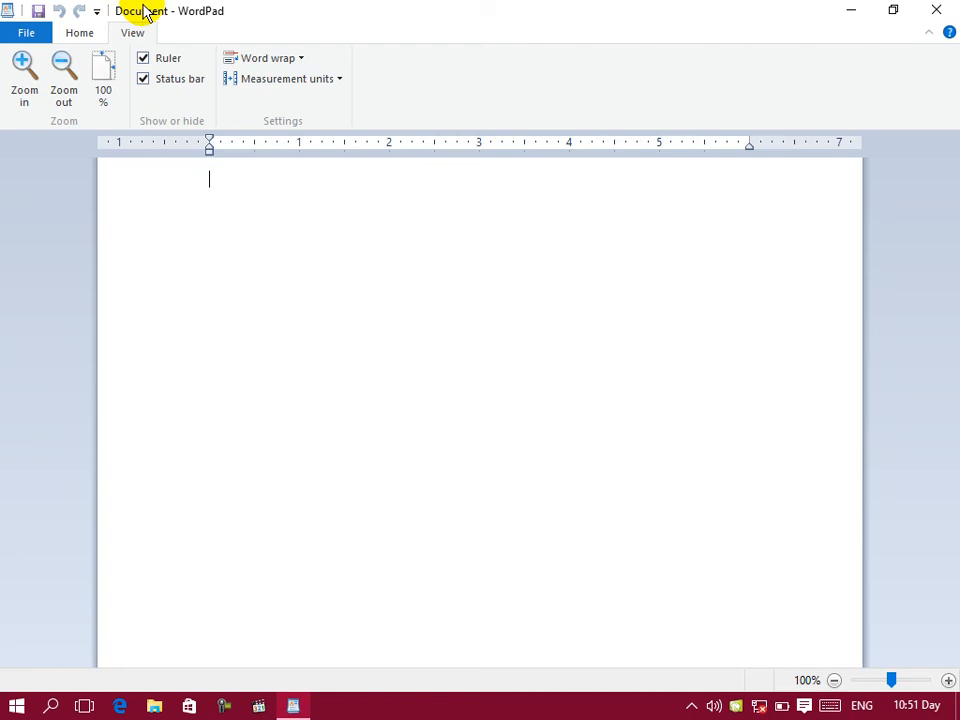
# Step: Open the Title bar2 document from the Desktop in WordPad
pyautogui.click(11, 30)
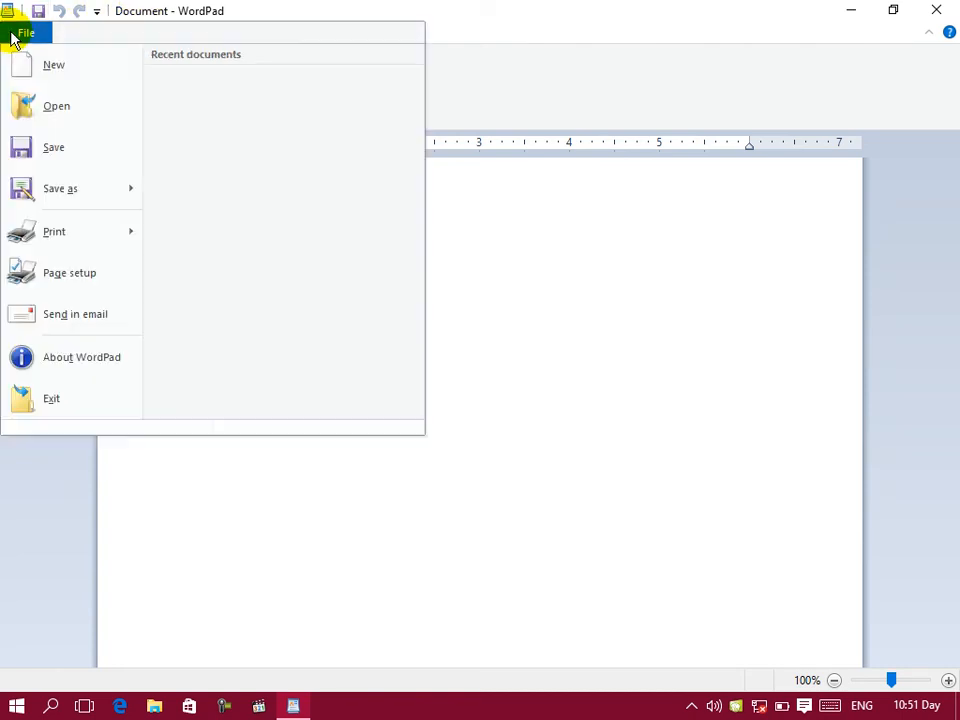
pyautogui.click(27, 118)
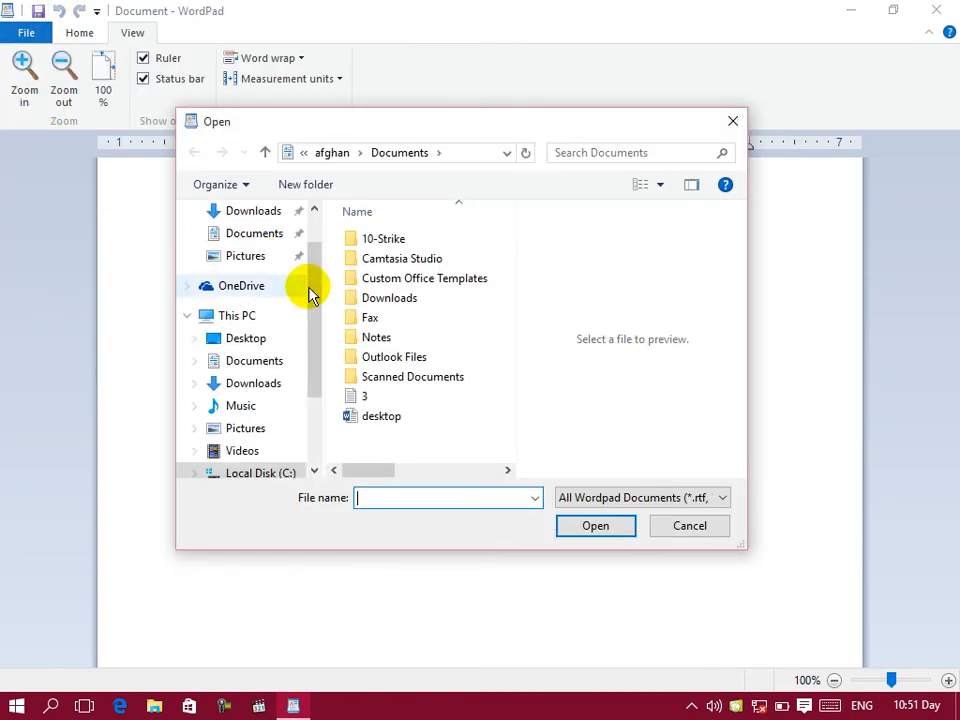
pyautogui.click(350, 401)
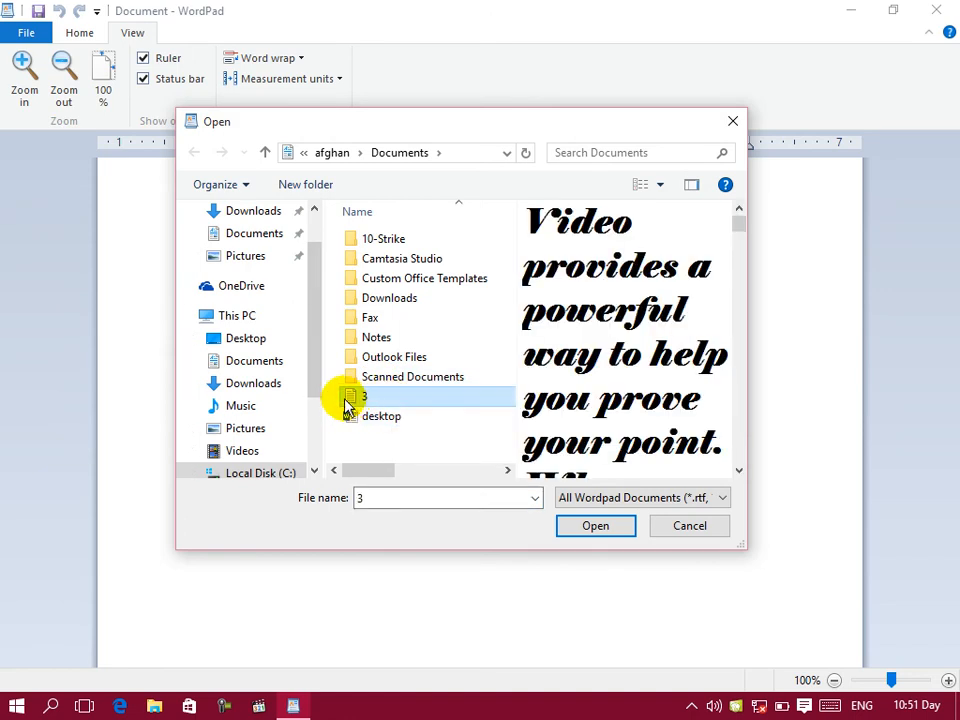
pyautogui.click(245, 343)
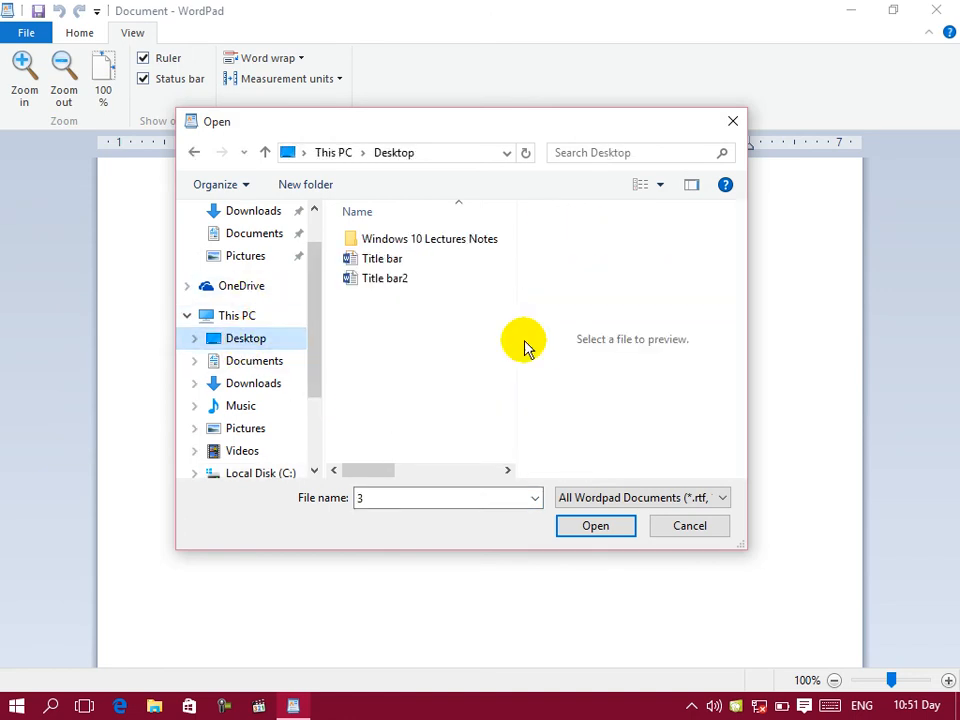
pyautogui.click(380, 259)
pyautogui.click(400, 280)
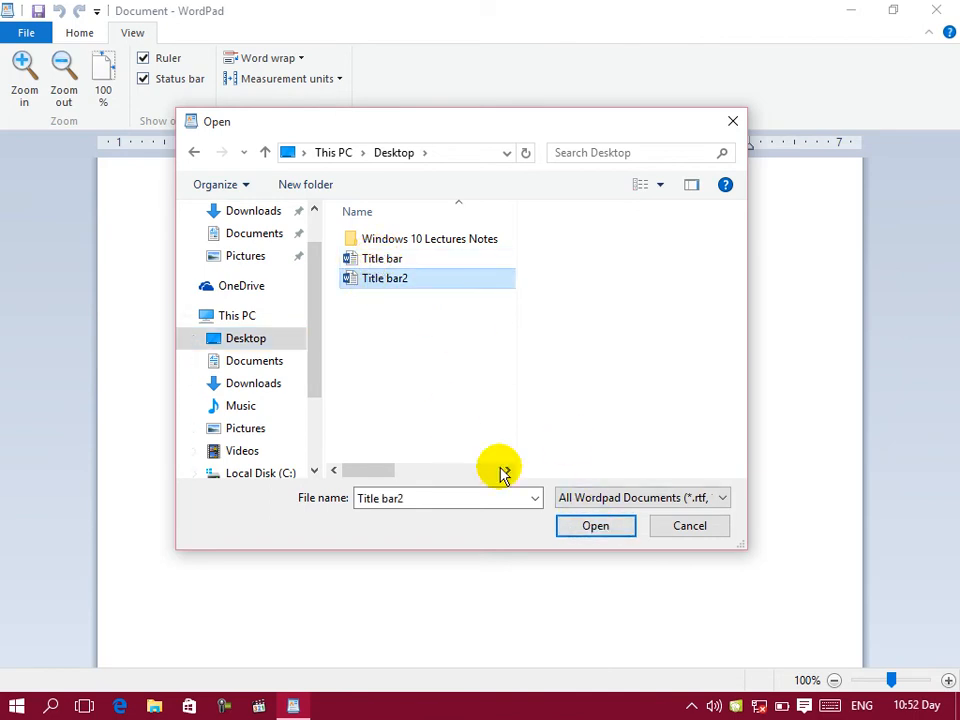
pyautogui.click(596, 525)
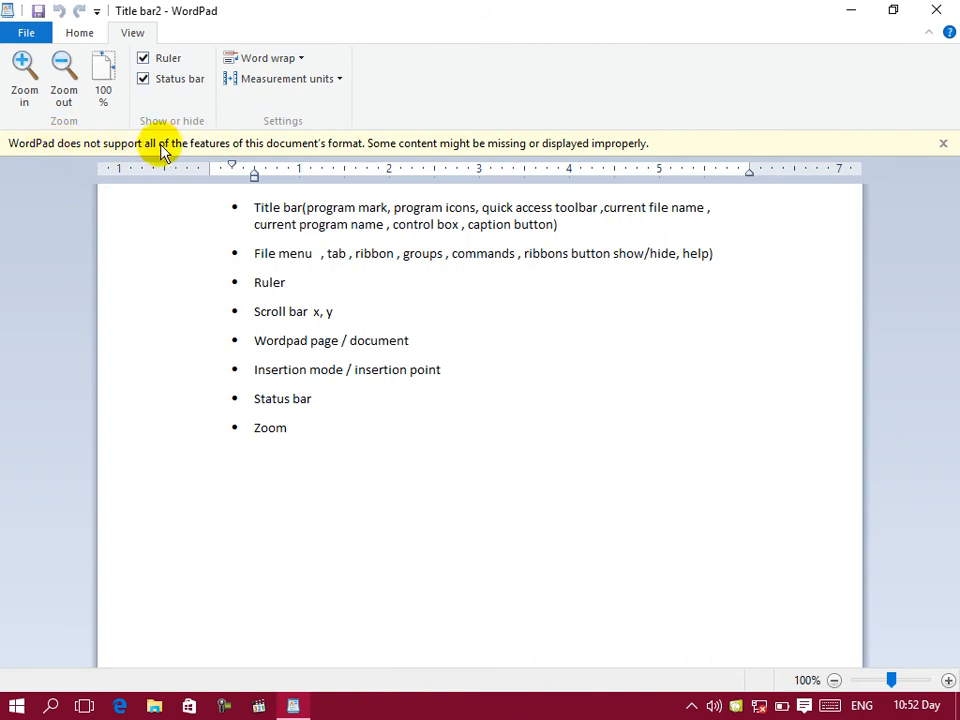
# Step: Select the whole bulleted list and save Title bar2 over the original, accepting possible content loss
pyautogui.moveTo(332, 405); pyautogui.dragTo(246, 205)
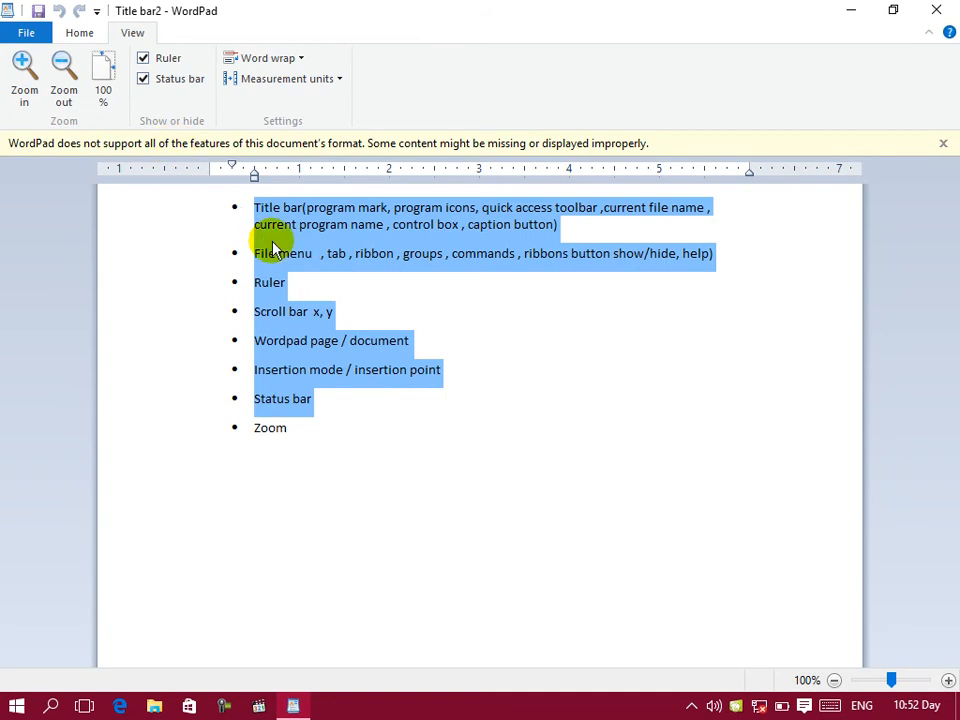
pyautogui.click(362, 369)
pyautogui.moveTo(324, 446); pyautogui.dragTo(188, 199)
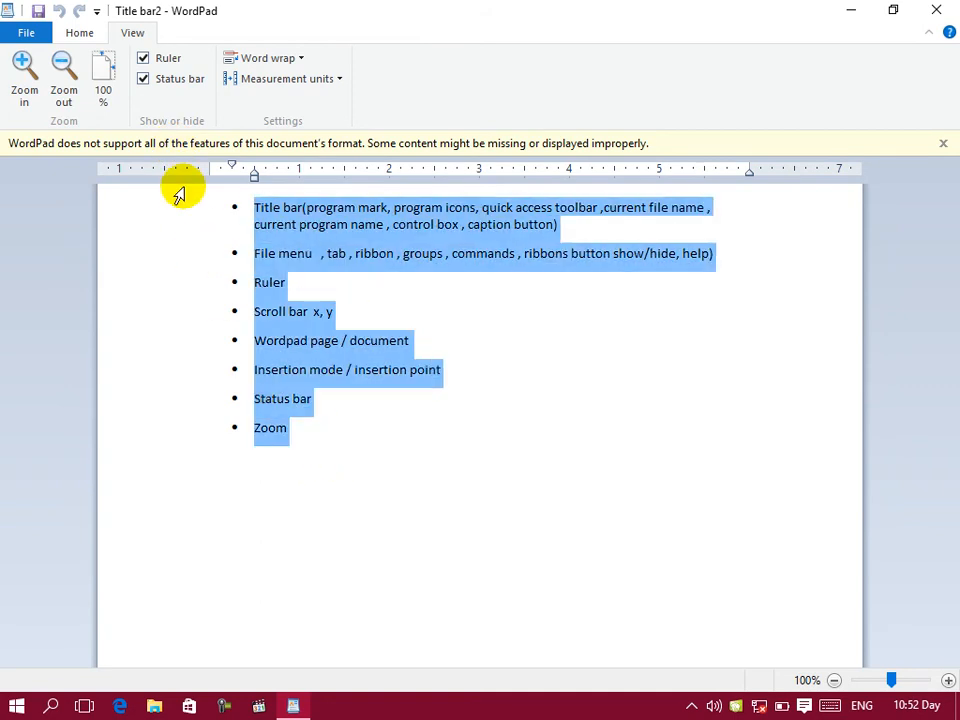
pyautogui.click(24, 34)
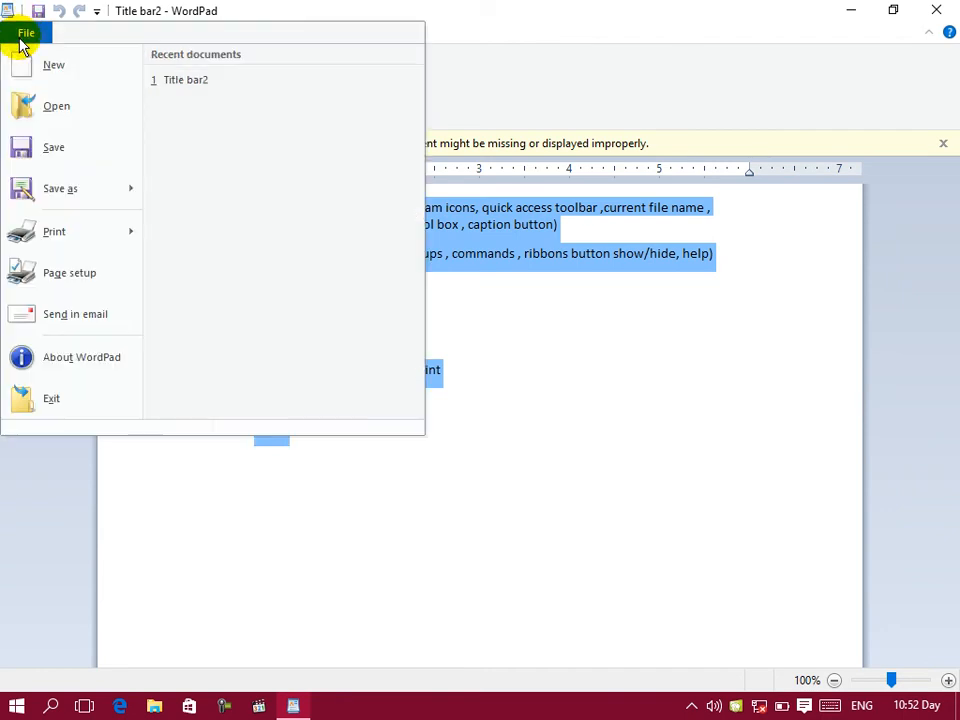
pyautogui.click(58, 160)
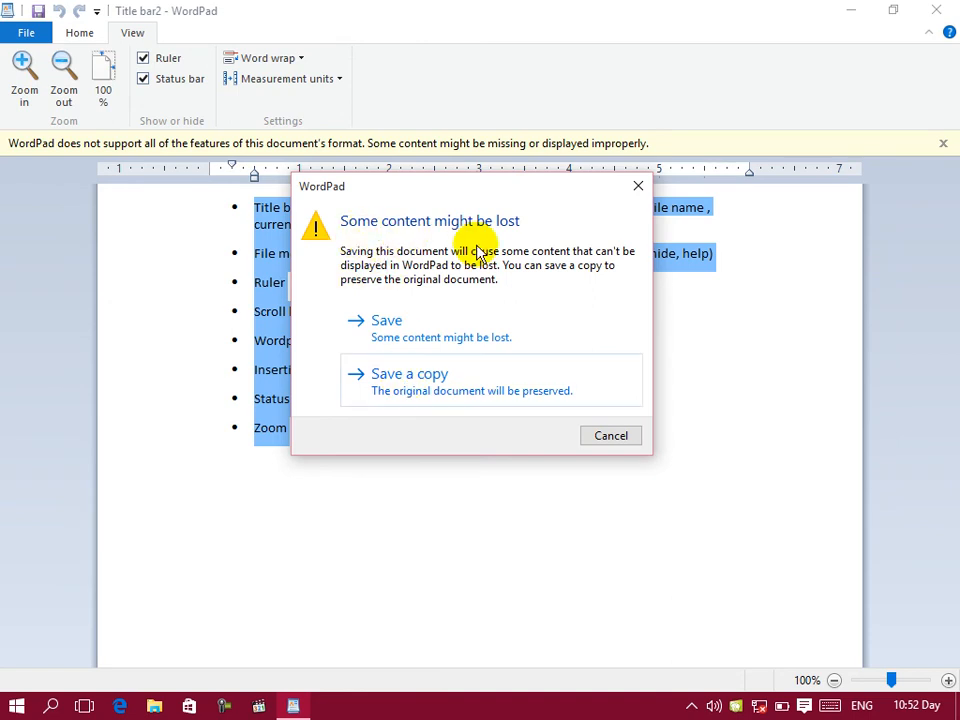
pyautogui.click(399, 340)
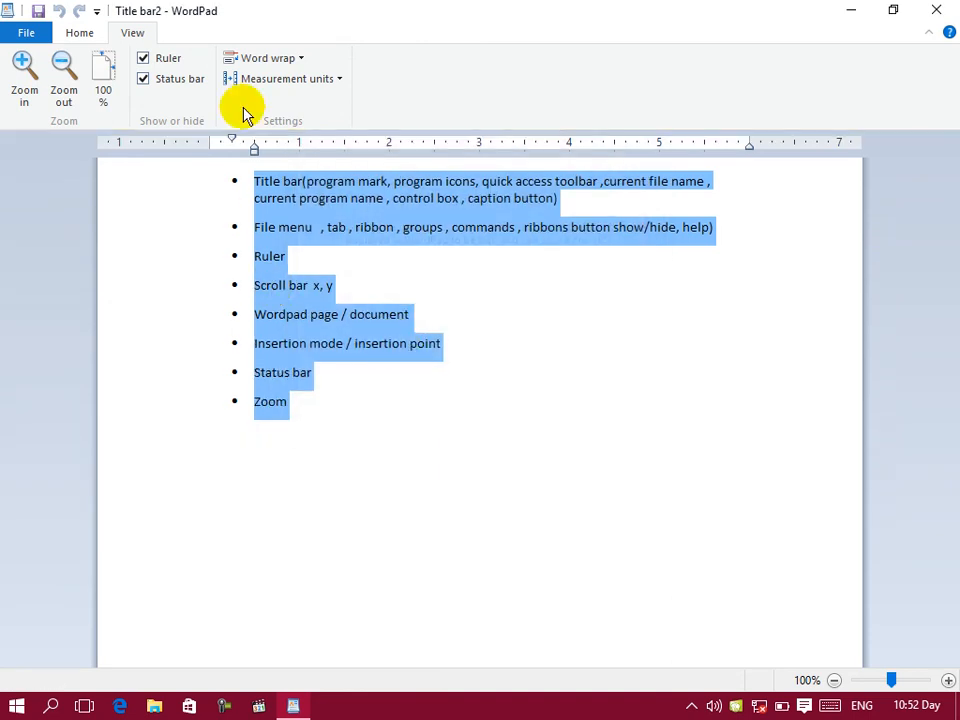
# Step: Save a copy of the document to the Desktop as a Rich Text document named 4
pyautogui.click(10, 36)
pyautogui.moveTo(38, 207)
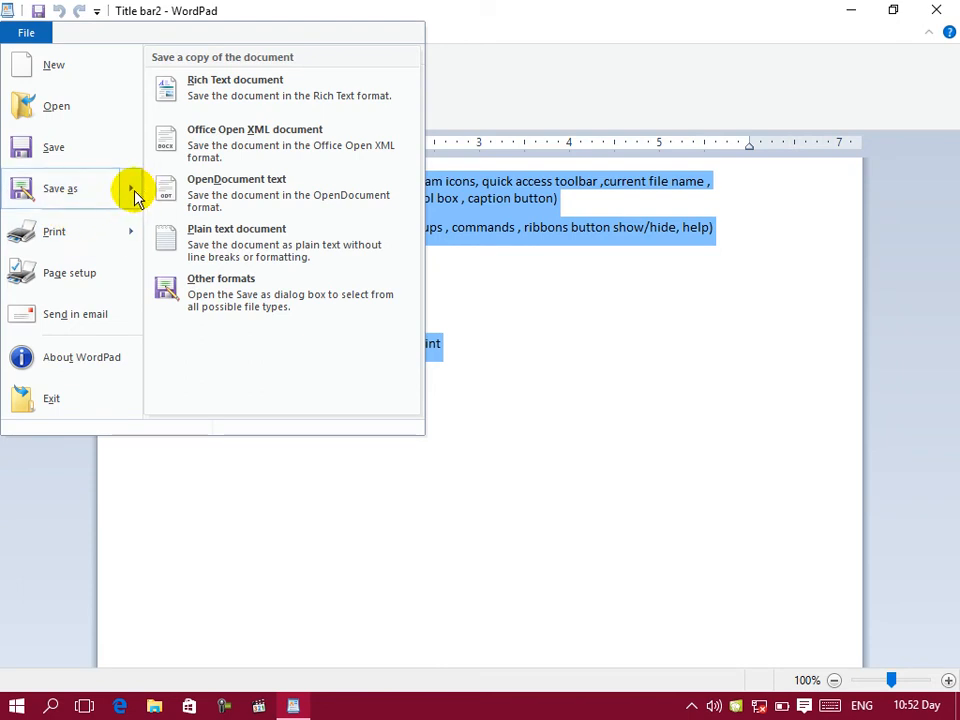
pyautogui.click(180, 104)
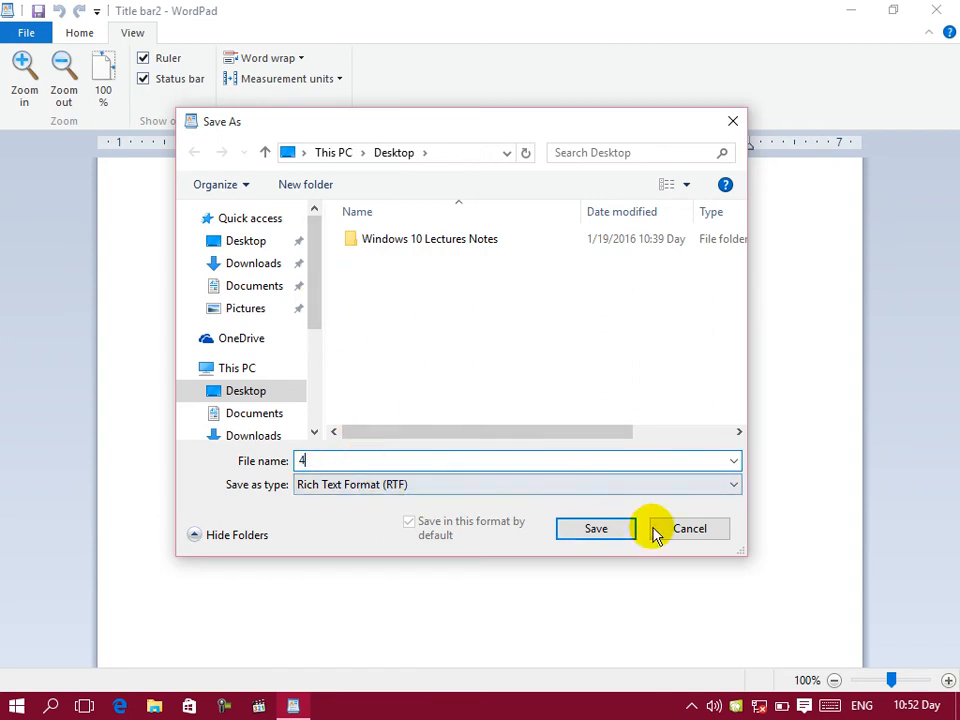
pyautogui.click(612, 533)
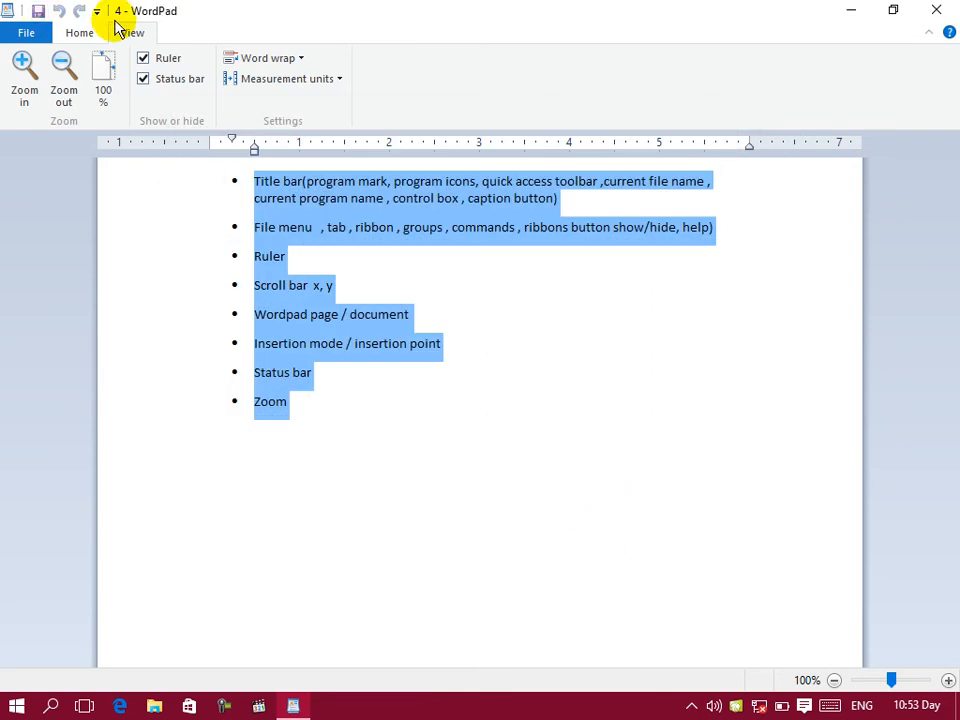
# Step: Save a copy of the document to the Desktop as an Office Open XML document named 5
pyautogui.click(14, 32)
pyautogui.moveTo(129, 193)
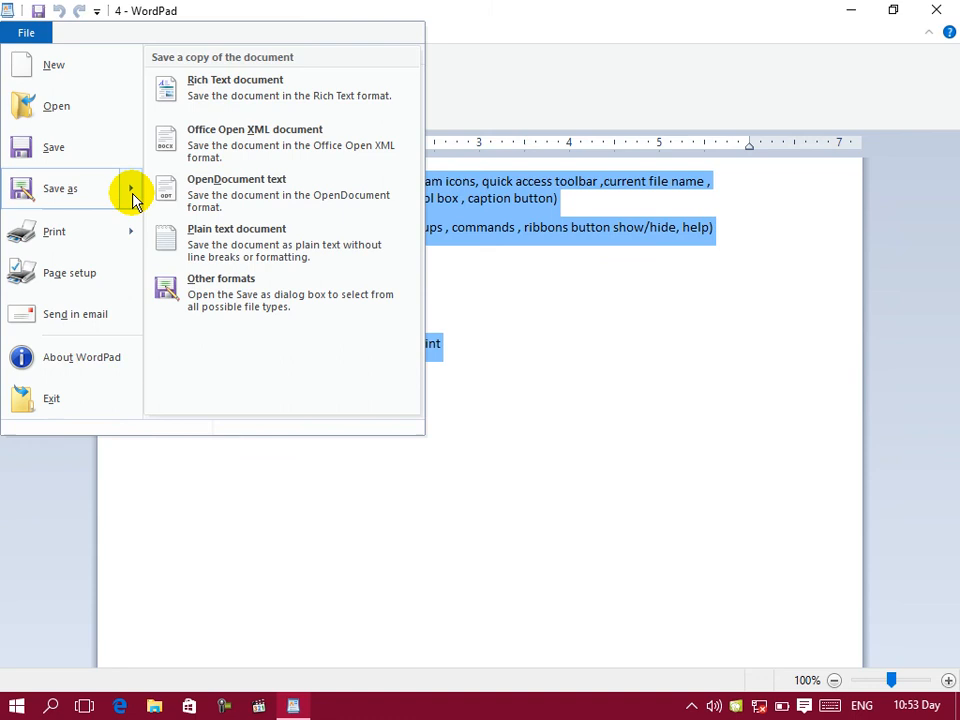
pyautogui.click(225, 143)
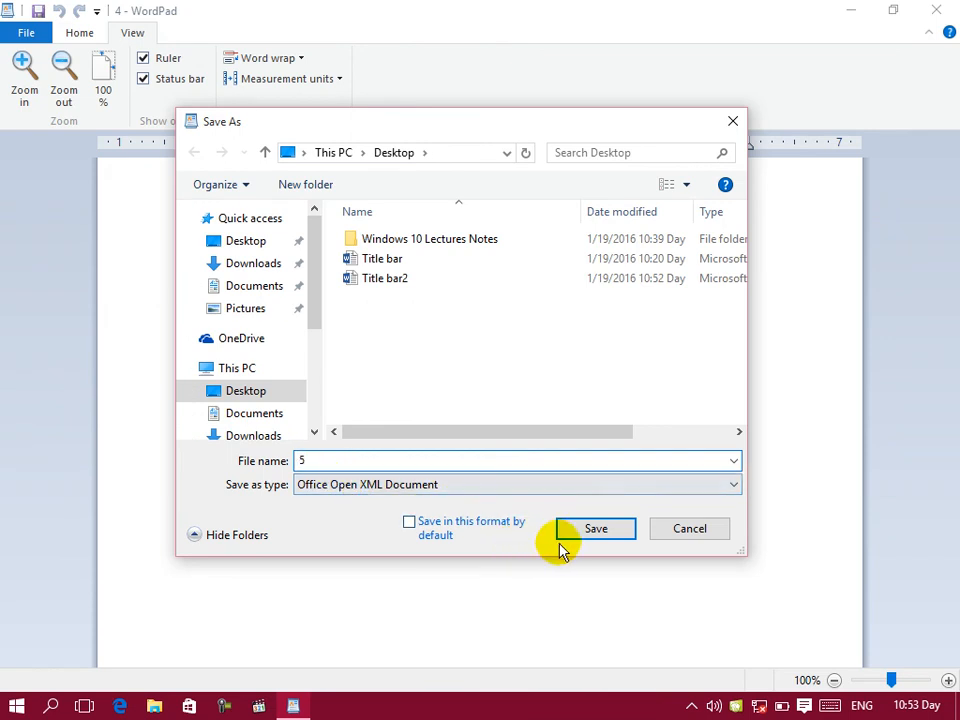
pyautogui.click(579, 526)
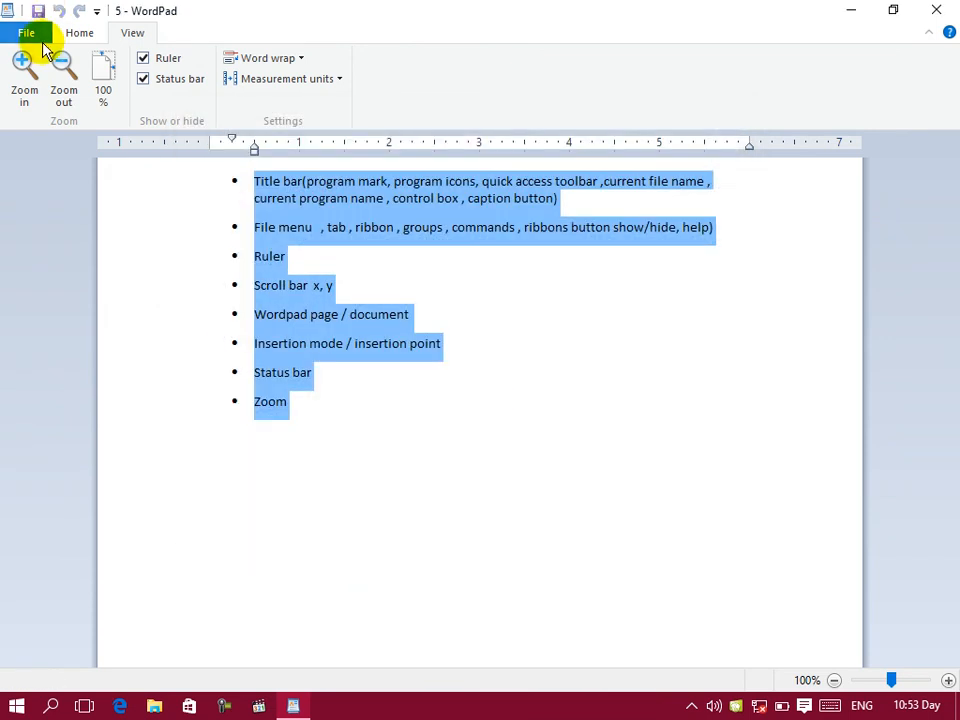
# Step: Save a copy of the document to the Desktop in OpenDocument text format with the name 6
pyautogui.click(28, 32)
pyautogui.moveTo(133, 193)
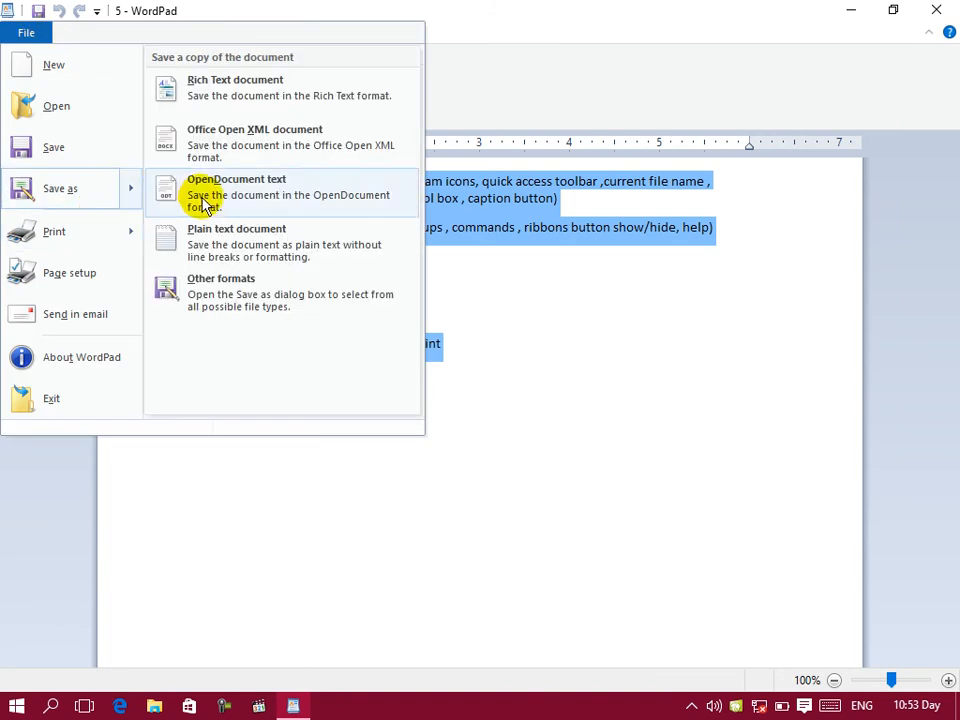
pyautogui.click(205, 200)
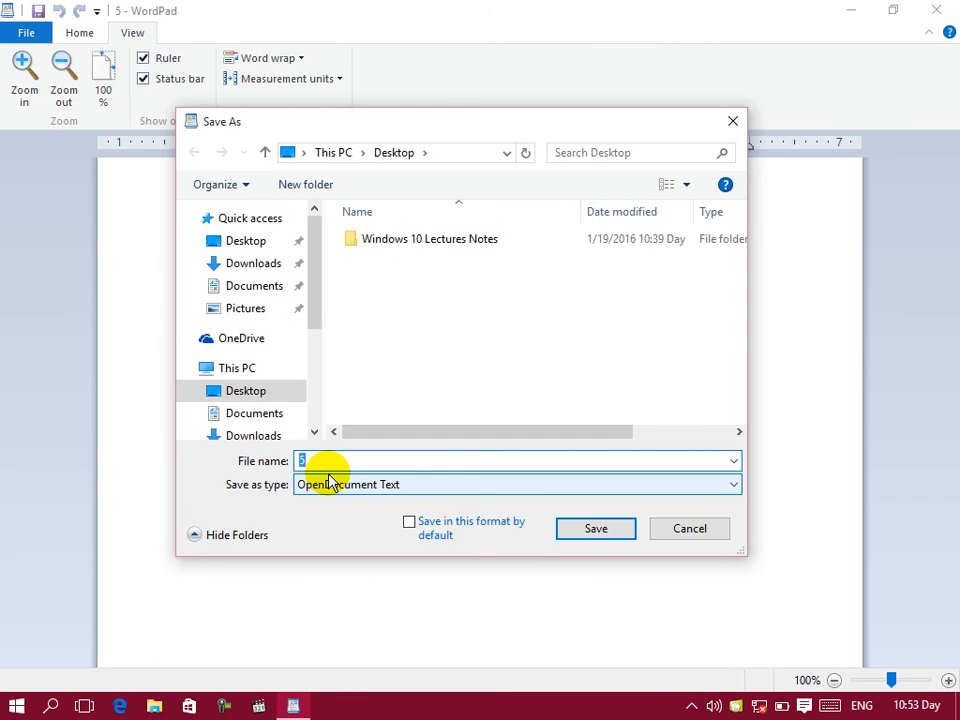
pyautogui.write('6')
pyautogui.click(593, 528)
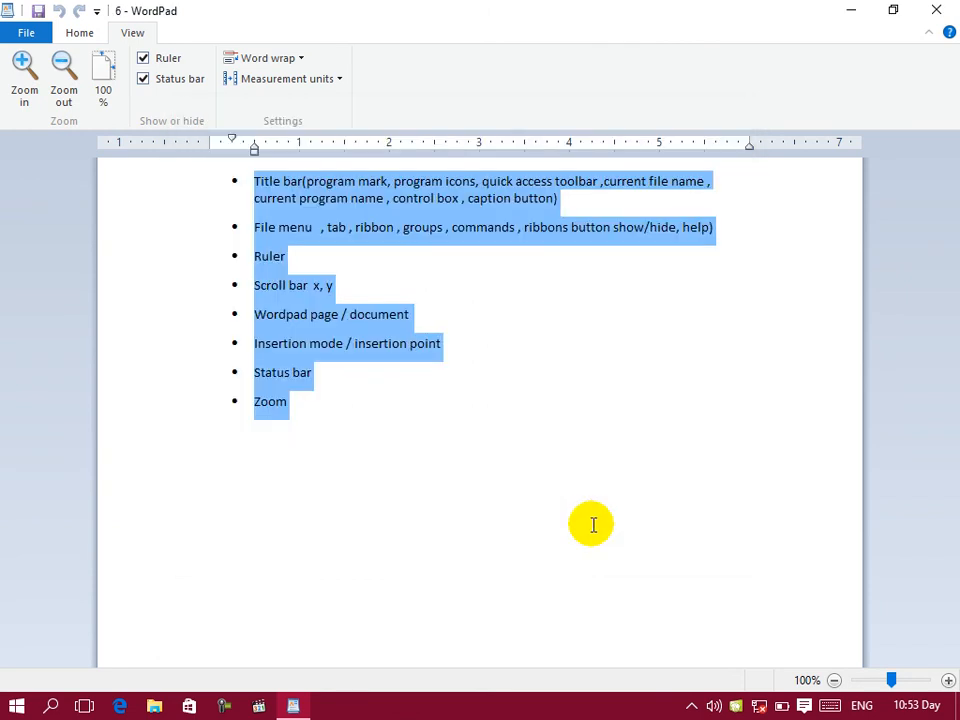
# Step: Save a copy to the Desktop as a plain text document named 7, accepting the removal of all formatting
pyautogui.click(30, 33)
pyautogui.moveTo(111, 204)
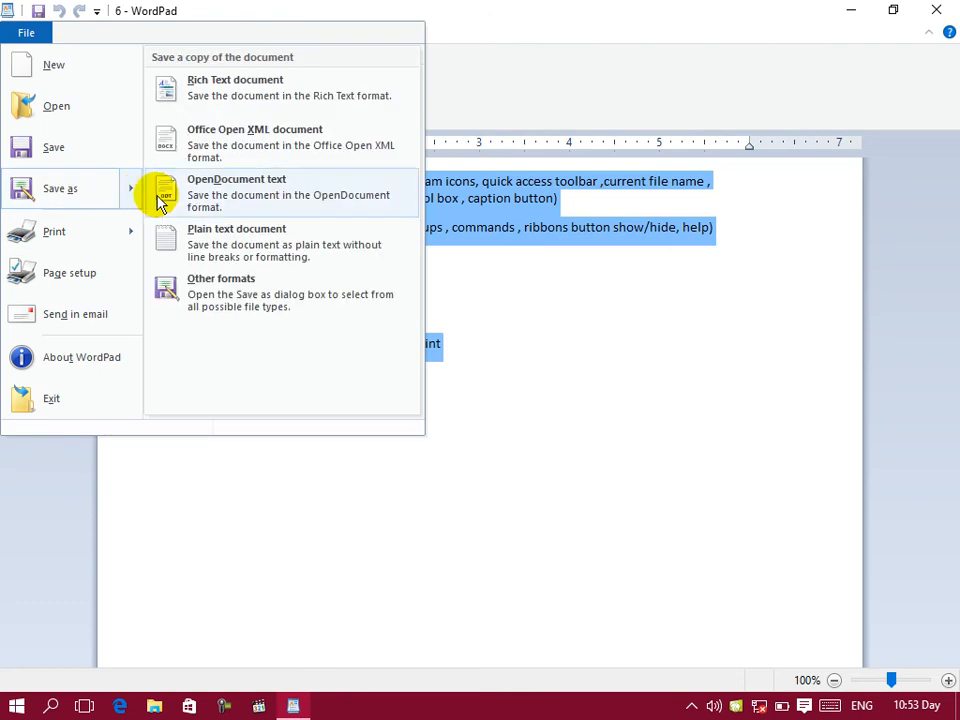
pyautogui.click(233, 240)
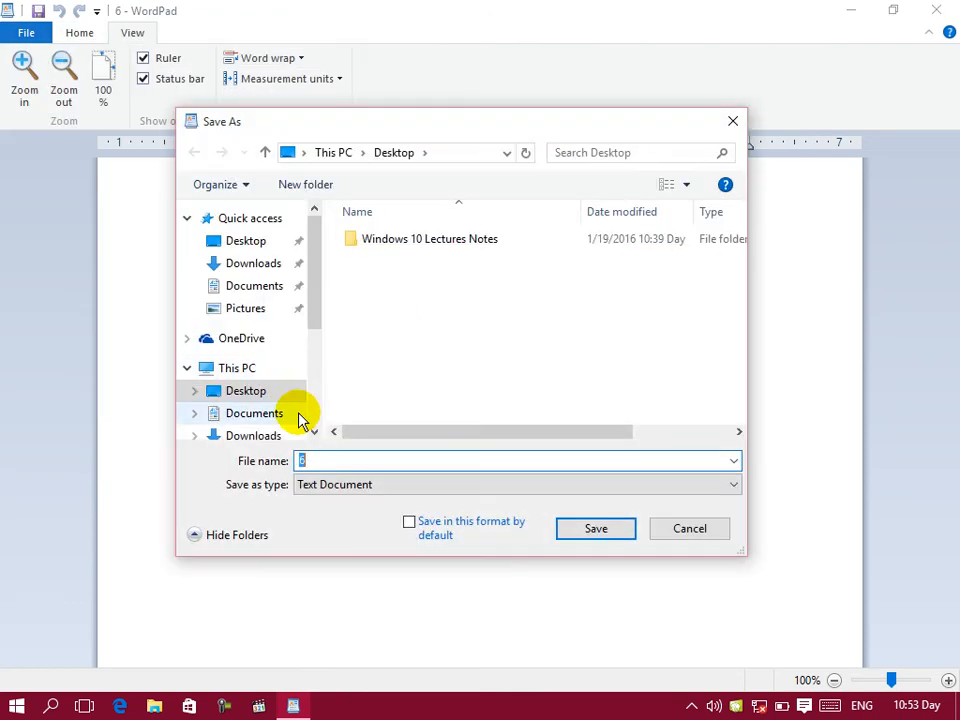
pyautogui.write('7')
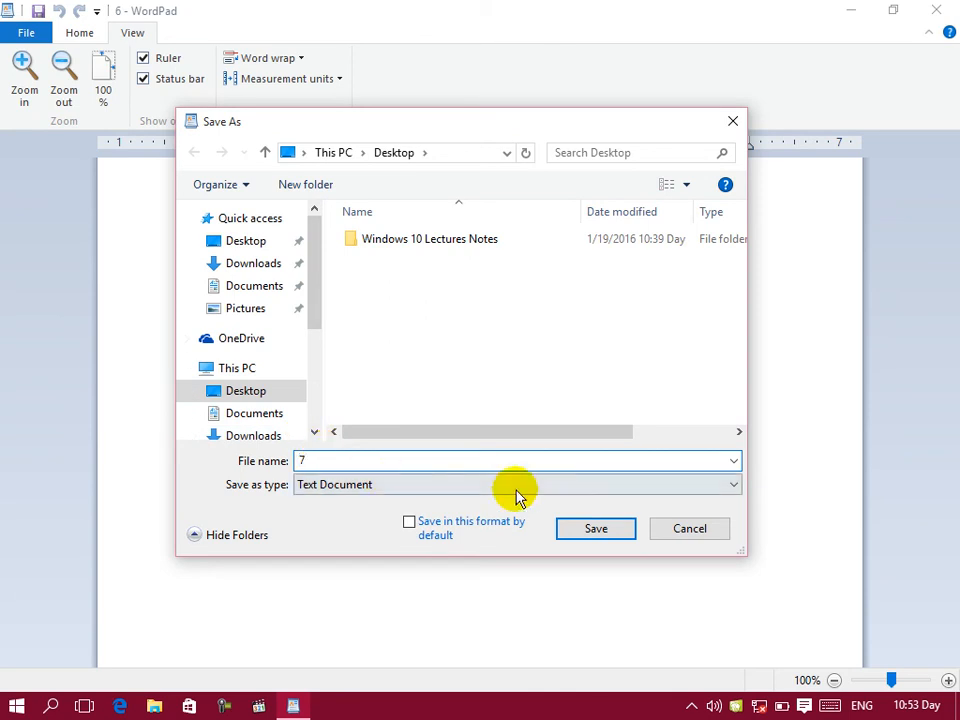
pyautogui.click(563, 531)
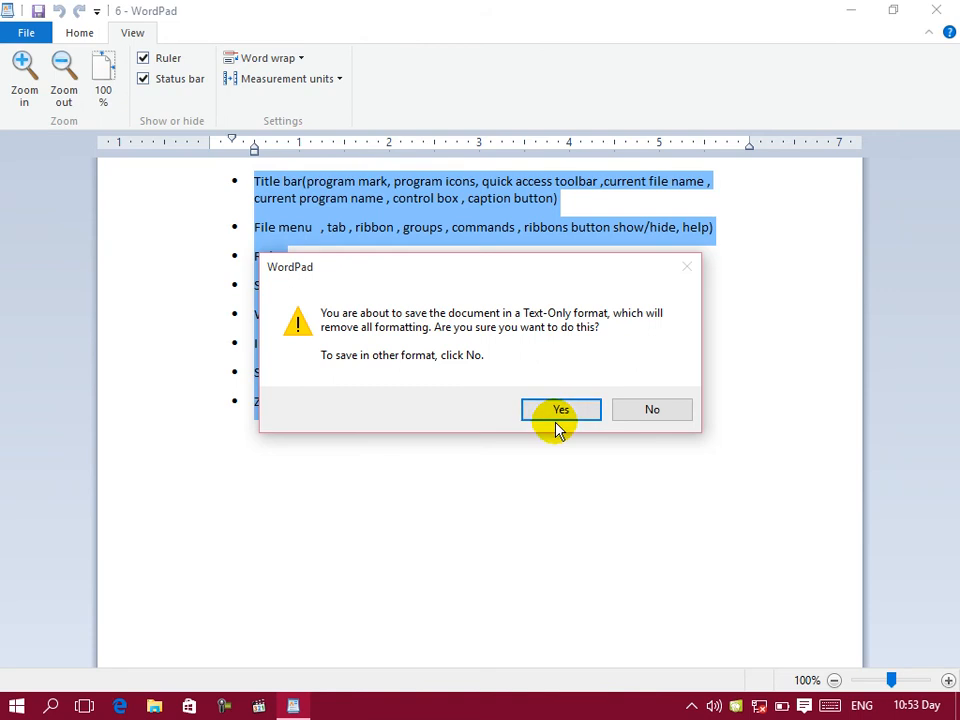
pyautogui.click(556, 410)
# Step: Examine the file types offered when saving the document in other formats, and close the dialog without saving
pyautogui.click(7, 37)
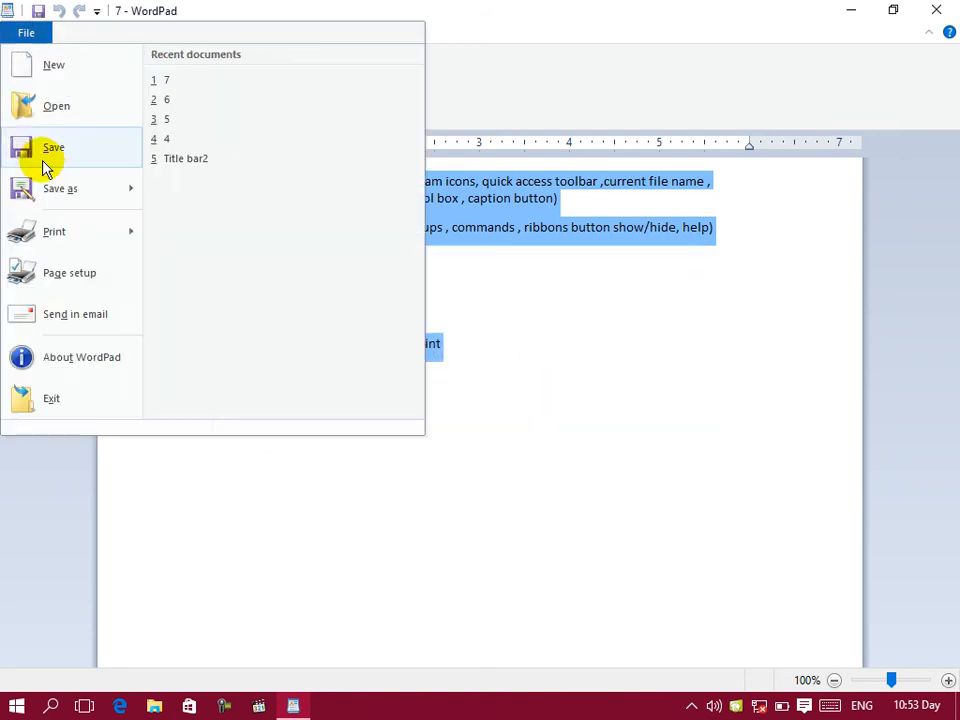
pyautogui.moveTo(135, 205)
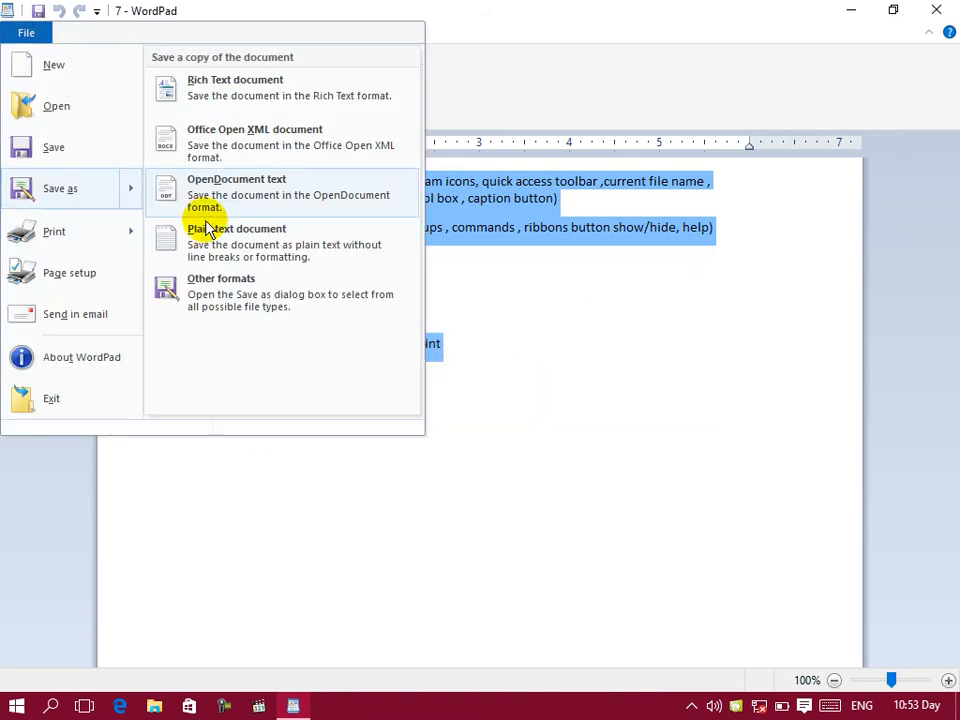
pyautogui.click(243, 300)
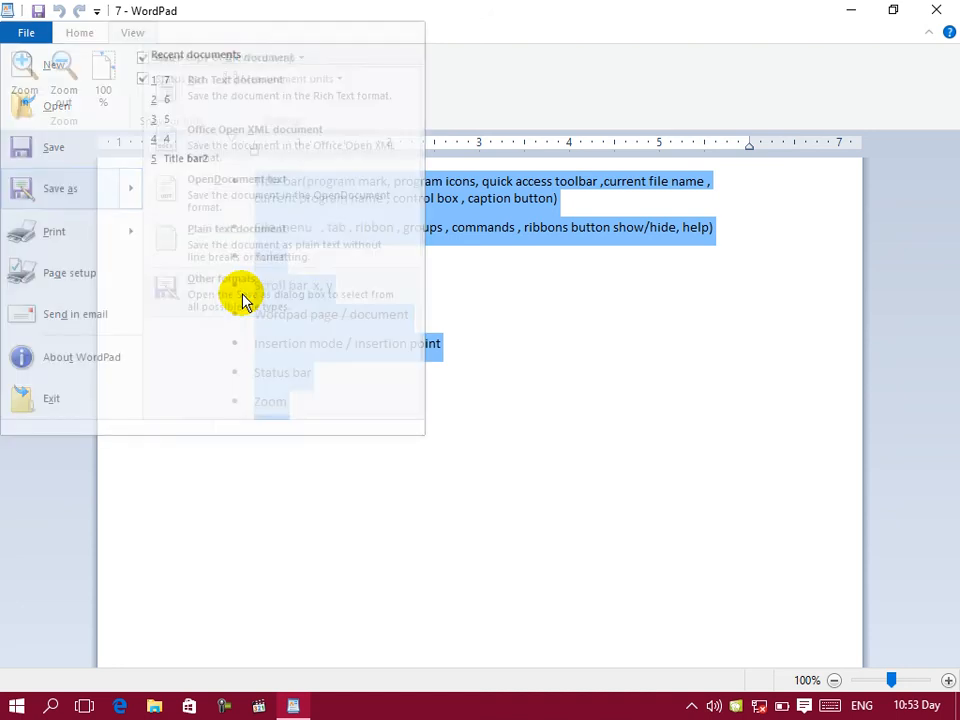
pyautogui.click(349, 488)
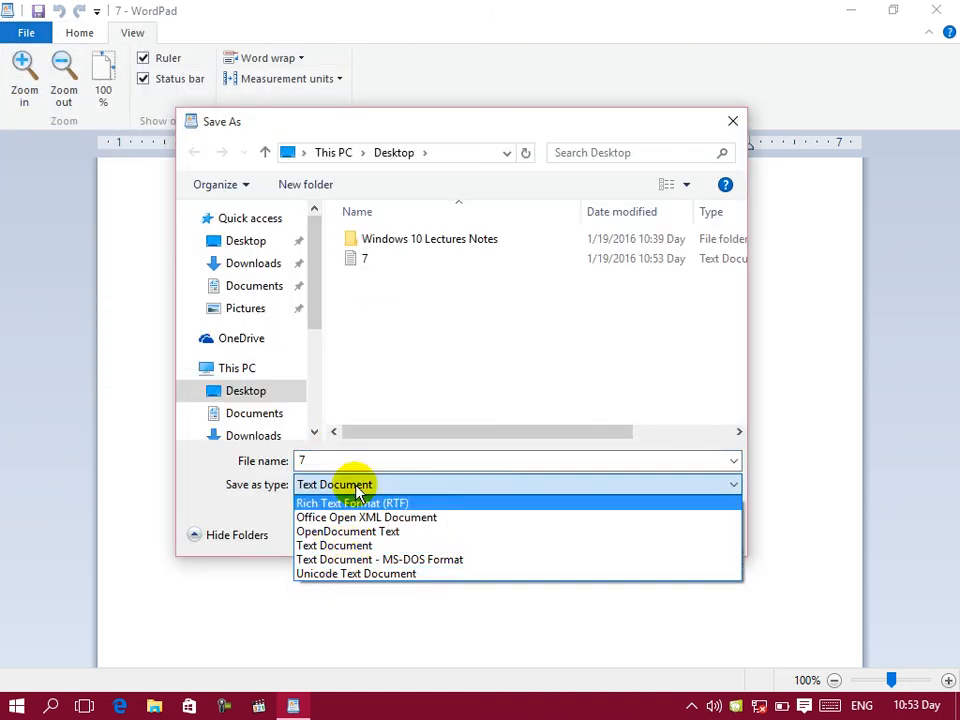
pyautogui.click(480, 368)
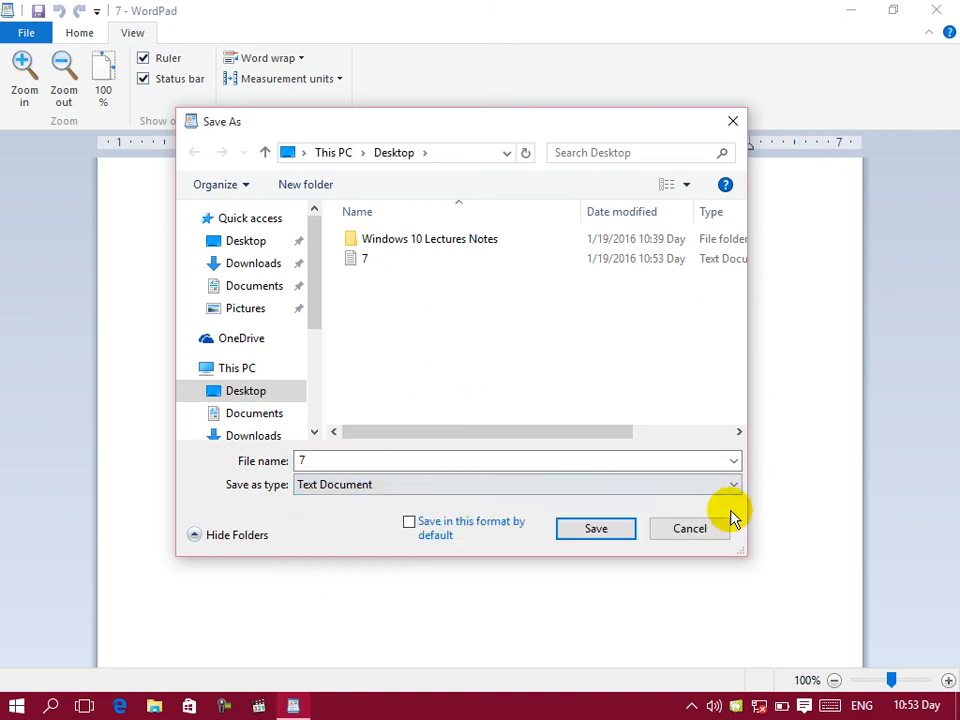
pyautogui.click(690, 527)
# Step: Move text file 7 beside file 4 on the desktop, select the saved copies together, and return to the WordPad document
pyautogui.click(864, 16)
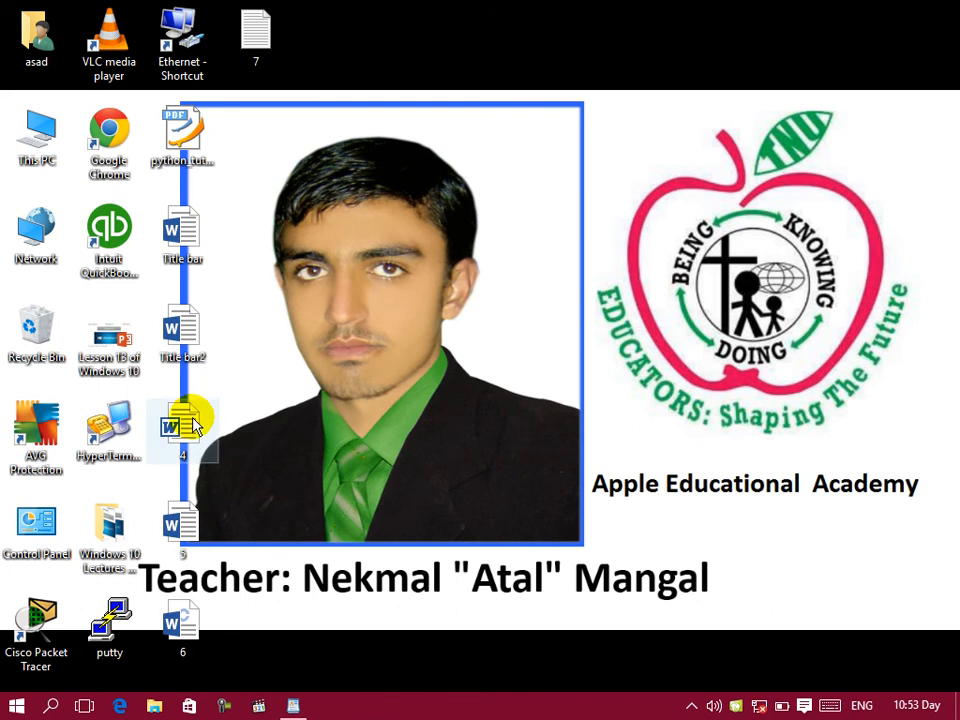
pyautogui.click(182, 625)
pyautogui.moveTo(268, 58); pyautogui.dragTo(255, 445)
pyautogui.moveTo(256, 310); pyautogui.dragTo(195, 640)
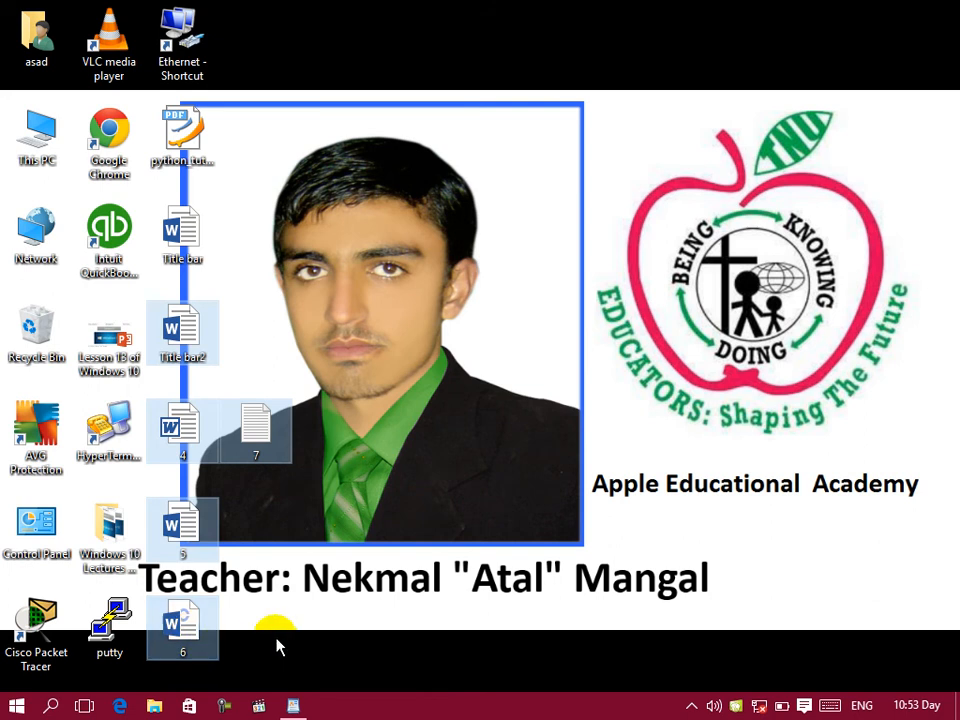
pyautogui.click(289, 710)
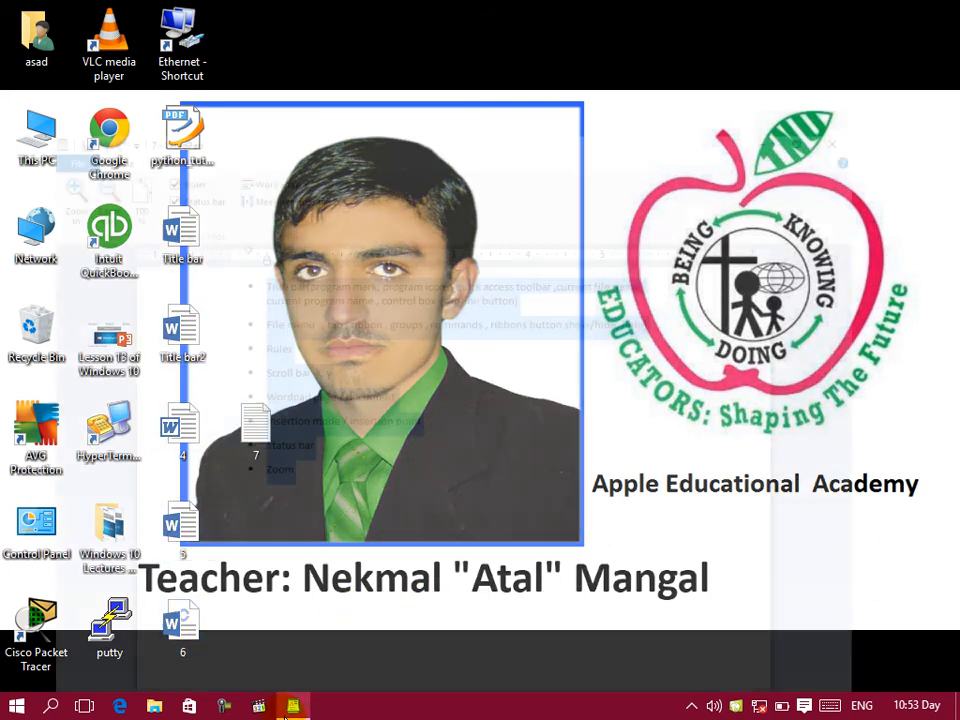
pyautogui.click(14, 40)
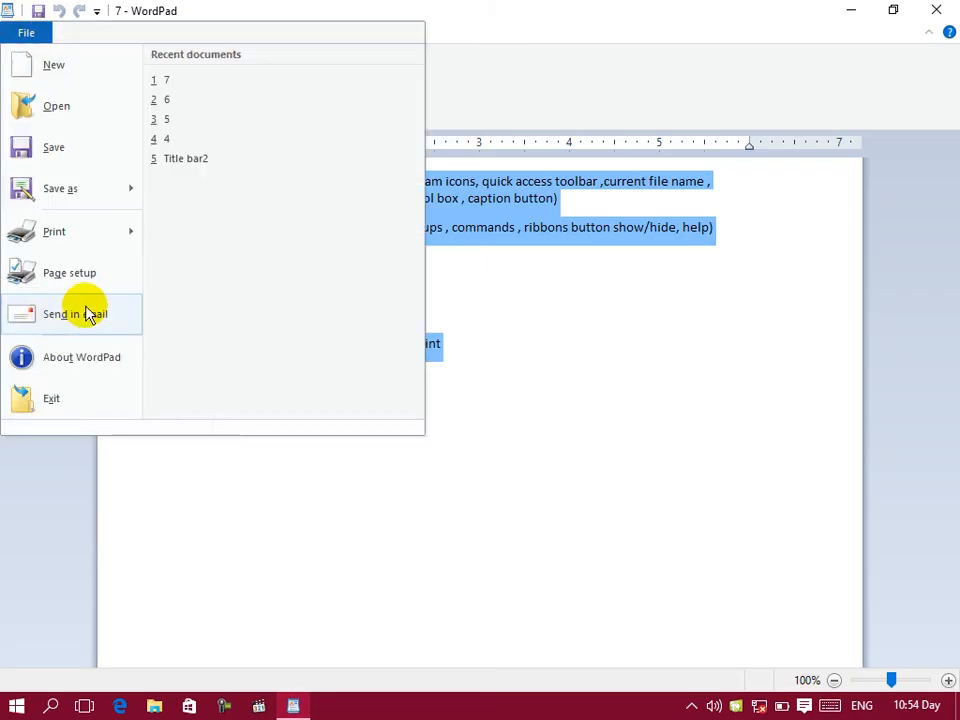
pyautogui.moveTo(120, 251)
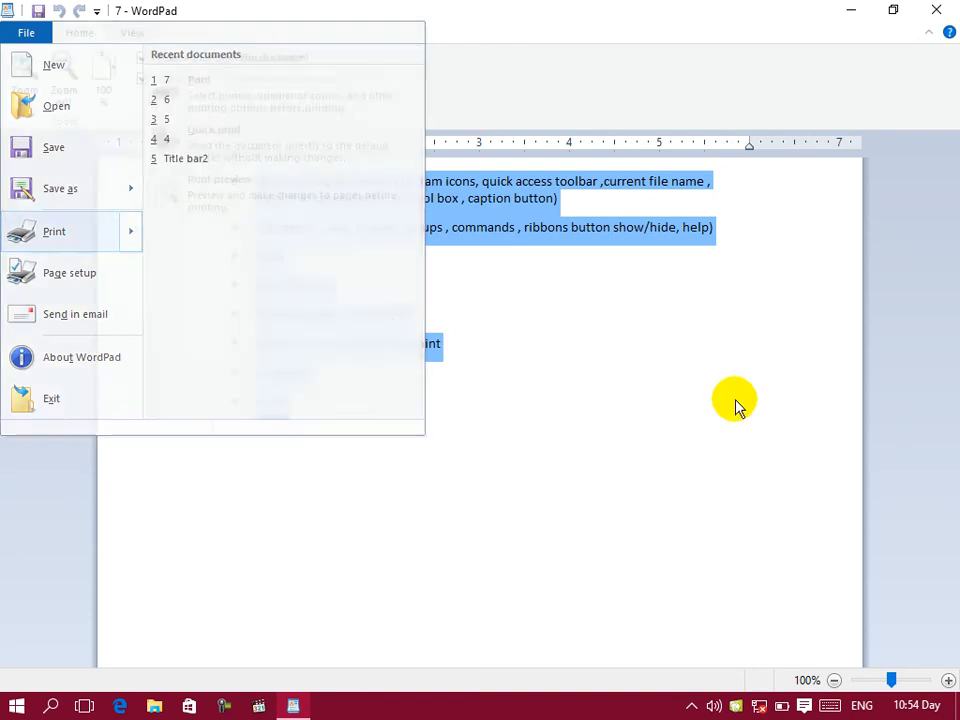
pyautogui.click(449, 525)
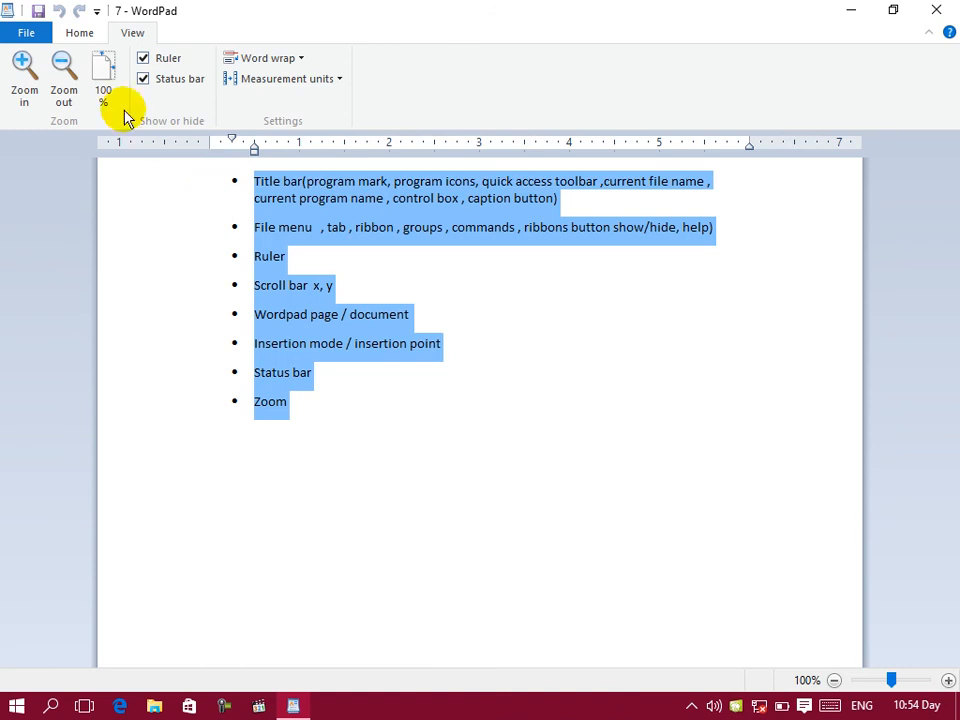
# Step: Paste the copied bulleted list repeatedly after the Zoom item to extend the document over several pages
pyautogui.click(62, 37)
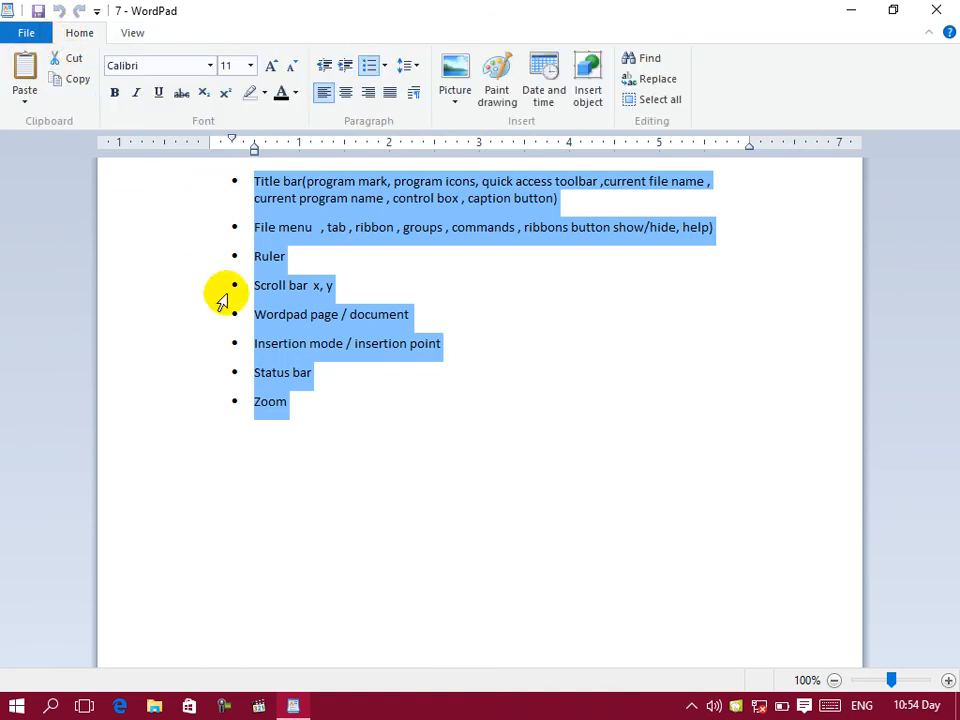
pyautogui.click(339, 430)
pyautogui.click(25, 70)
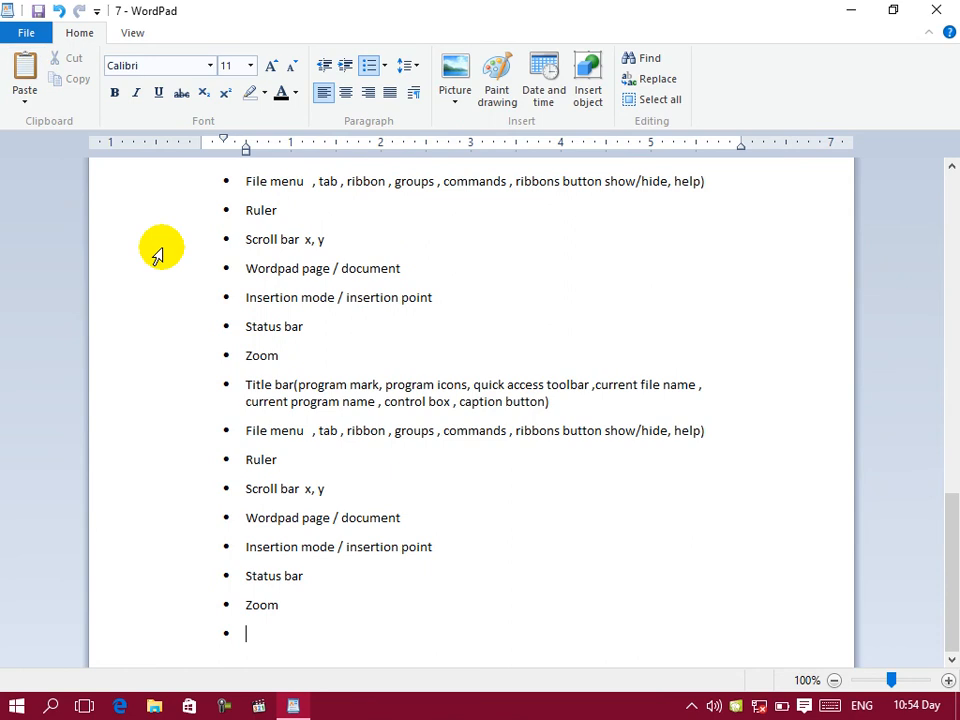
# Step: Try the Pages range option in the print settings and cancel without printing
pyautogui.click(22, 33)
pyautogui.moveTo(79, 227)
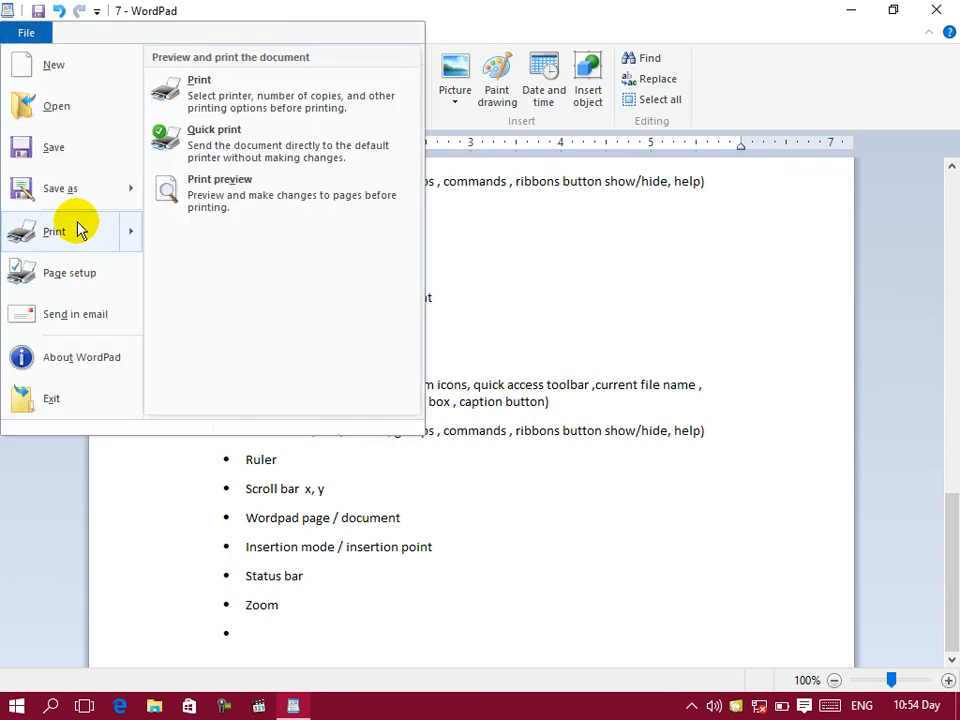
pyautogui.click(203, 104)
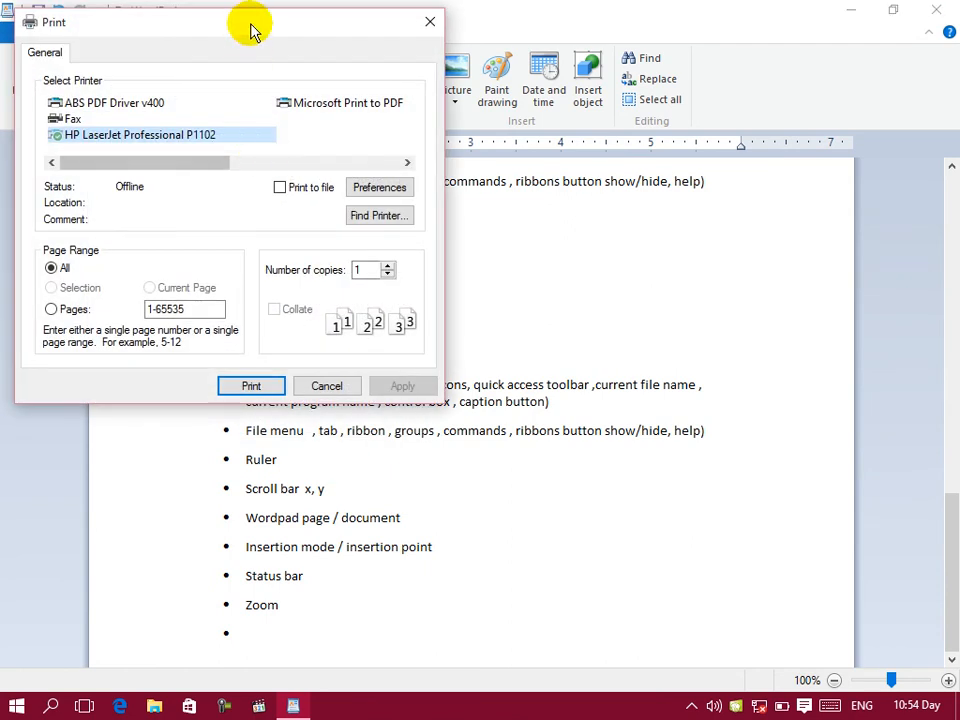
pyautogui.moveTo(259, 34); pyautogui.dragTo(435, 92)
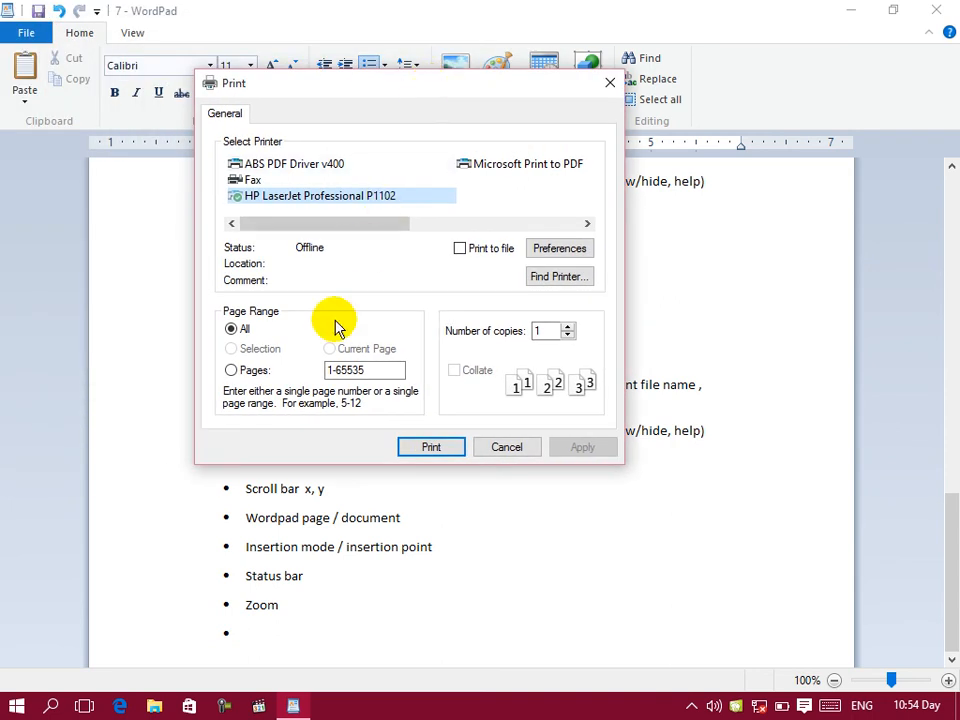
pyautogui.click(231, 371)
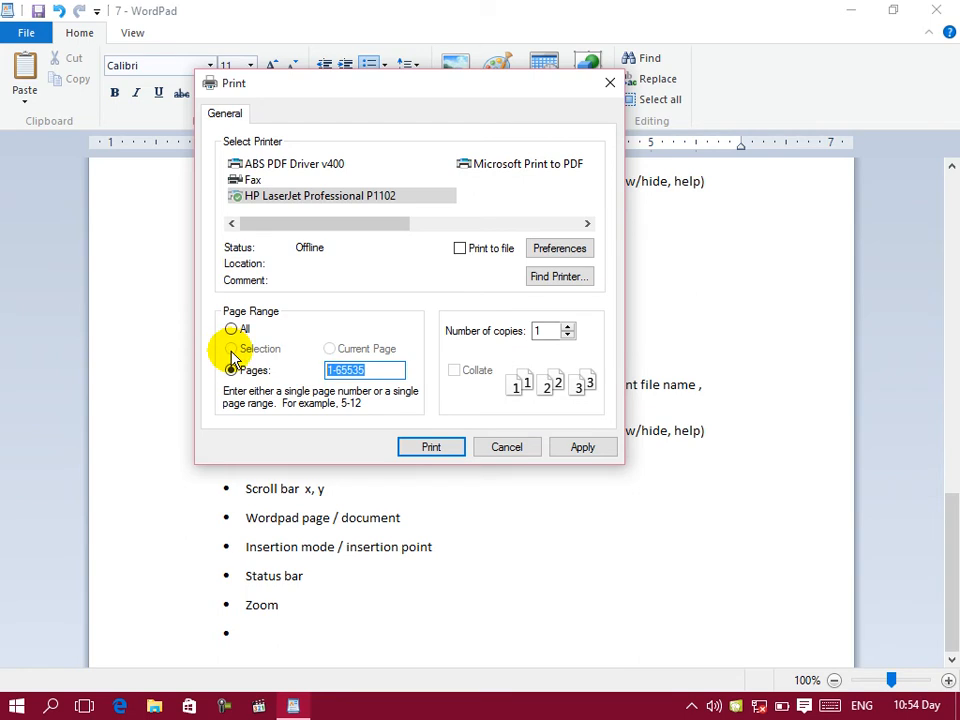
pyautogui.click(514, 446)
# Step: Select text across two bullet items near the document's end and set the print range to Selection
pyautogui.moveTo(558, 430); pyautogui.dragTo(370, 395)
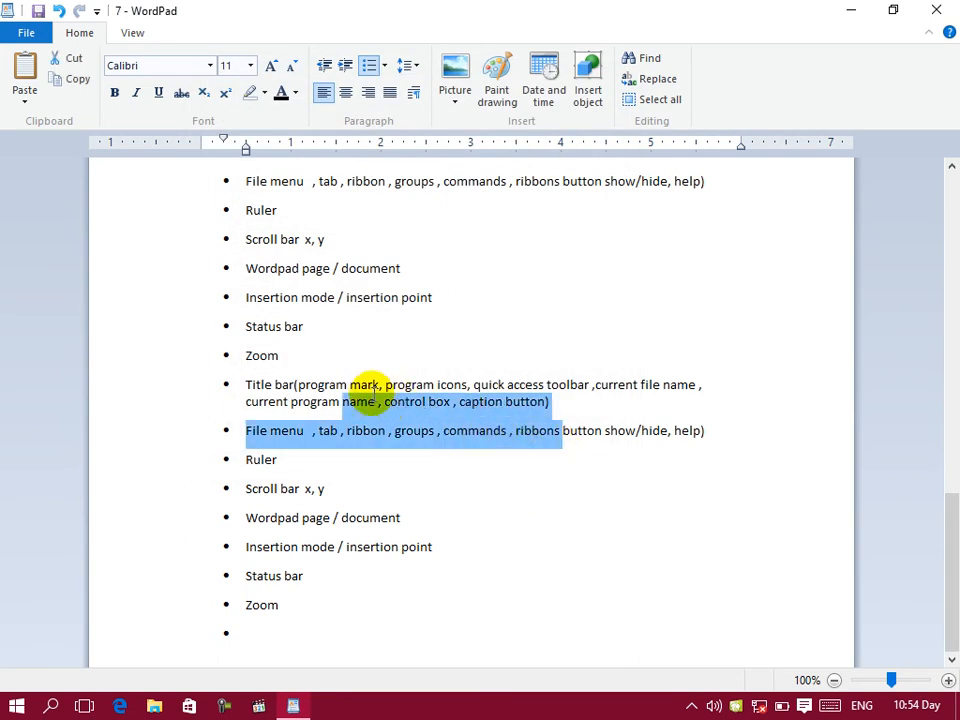
pyautogui.click(26, 33)
pyautogui.moveTo(83, 250)
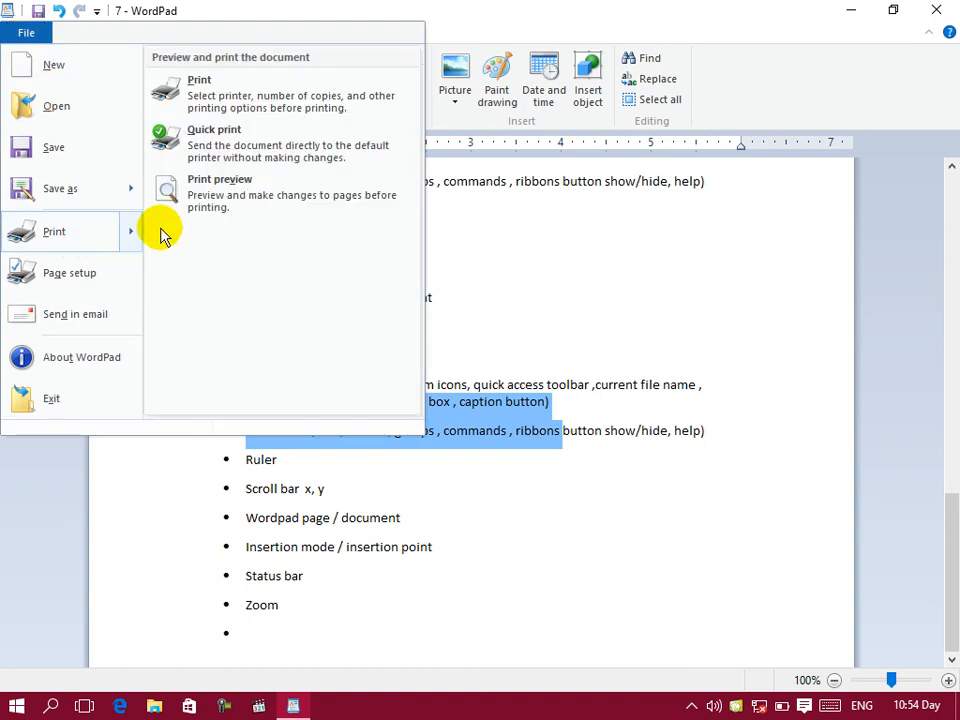
pyautogui.click(216, 96)
pyautogui.click(50, 288)
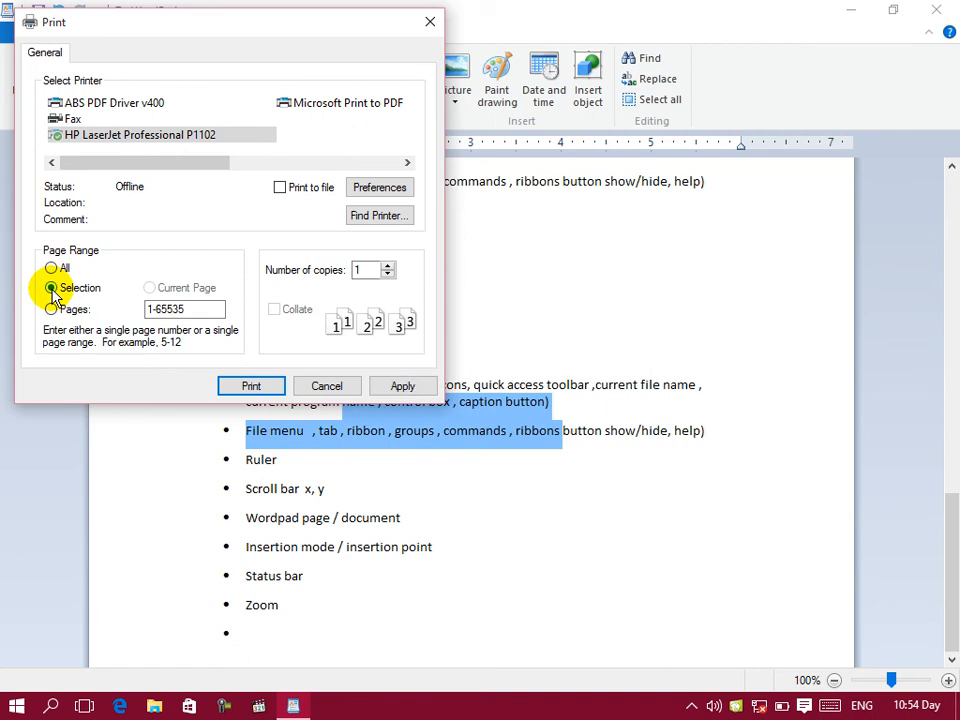
# Step: Try the print page ranges 1,4,6 and 6-10, and cancel without printing
pyautogui.click(52, 309)
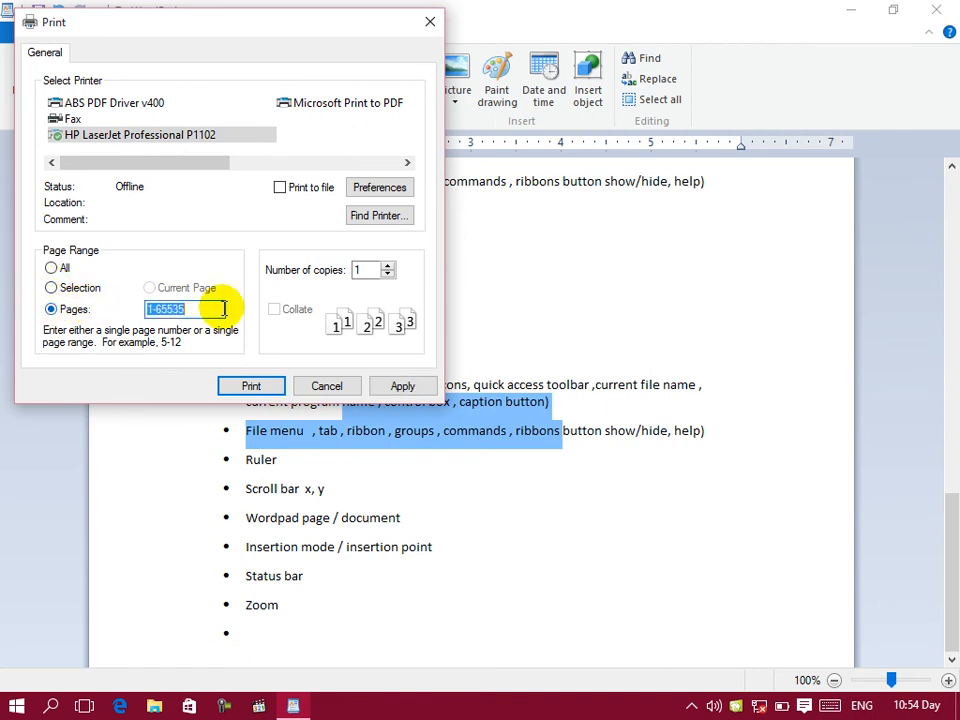
pyautogui.press('BackSpace')
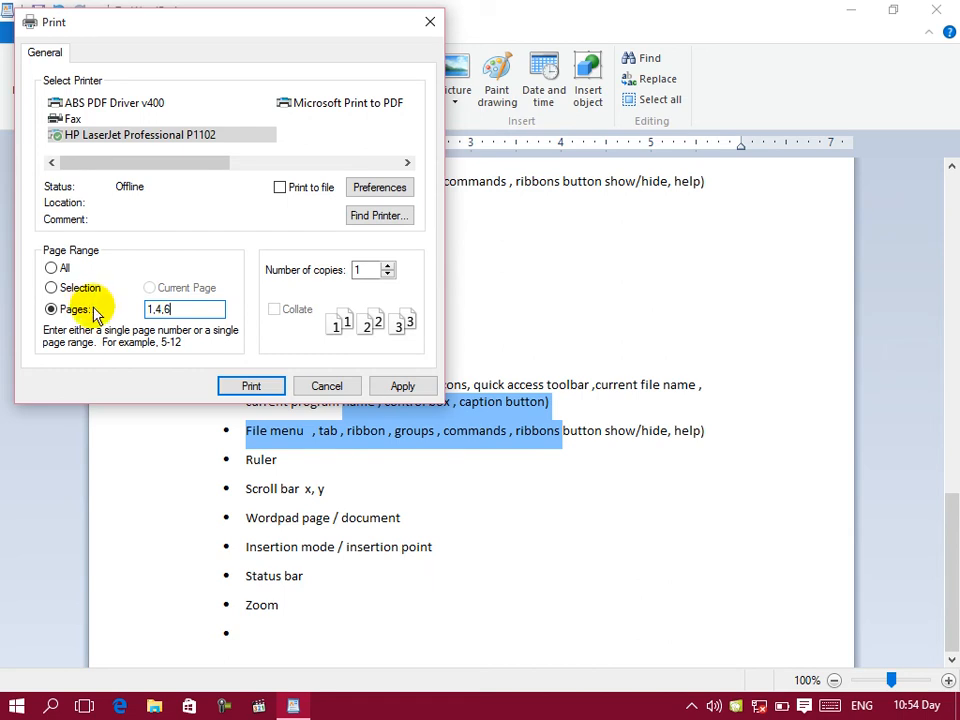
pyautogui.press('BackSpace')
pyautogui.press('BackSpace')
pyautogui.press('BackSpace')
pyautogui.press('BackSpace')
pyautogui.press('BackSpace')
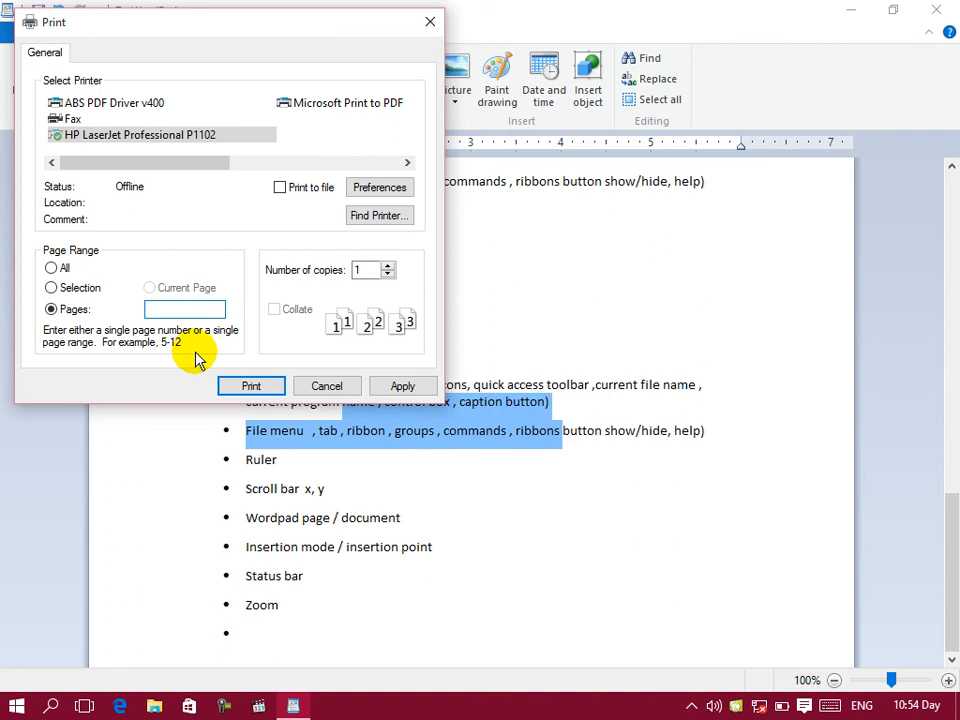
pyautogui.write('6-10')
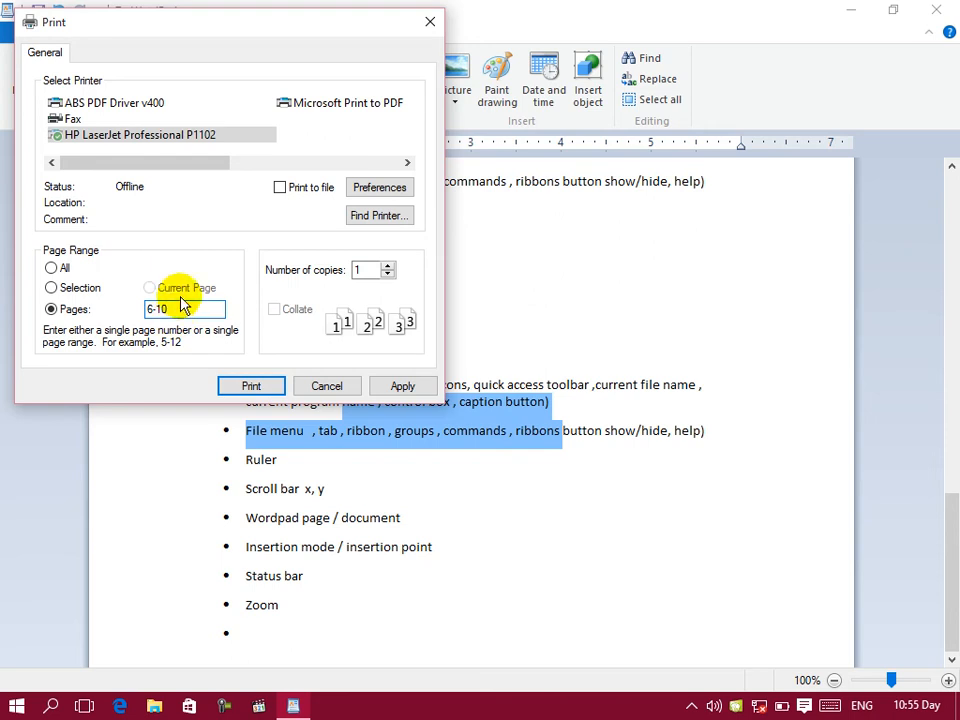
pyautogui.click(328, 390)
# Step: Deselect the text, set the number of copies to 11 in the print settings, and cancel without printing
pyautogui.moveTo(425, 626); pyautogui.dragTo(233, 132)
pyautogui.click(387, 419)
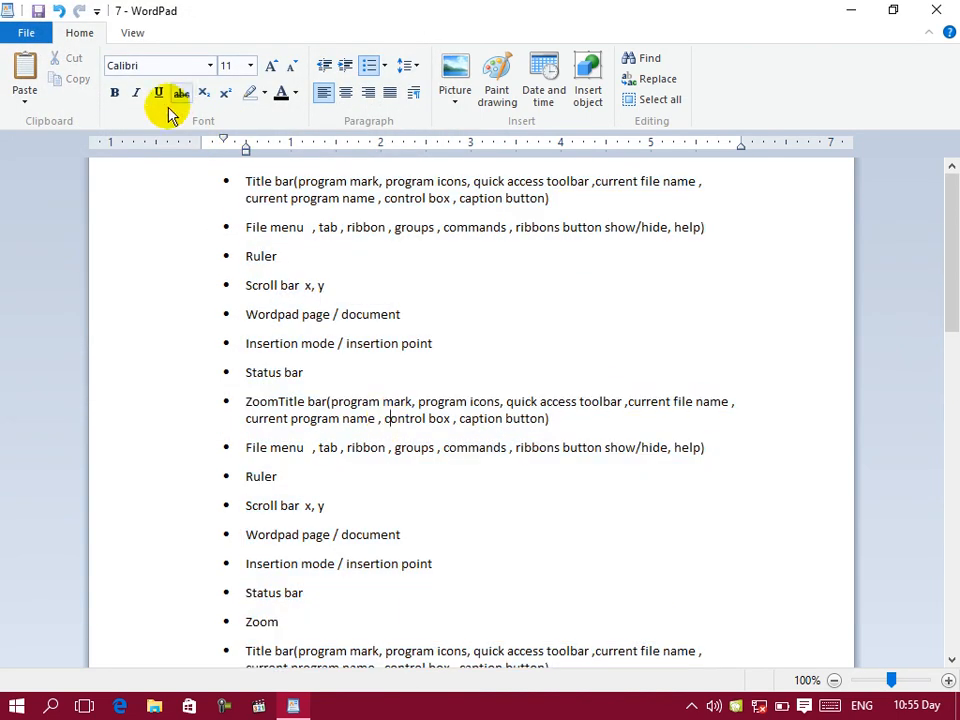
pyautogui.click(28, 31)
pyautogui.moveTo(79, 234)
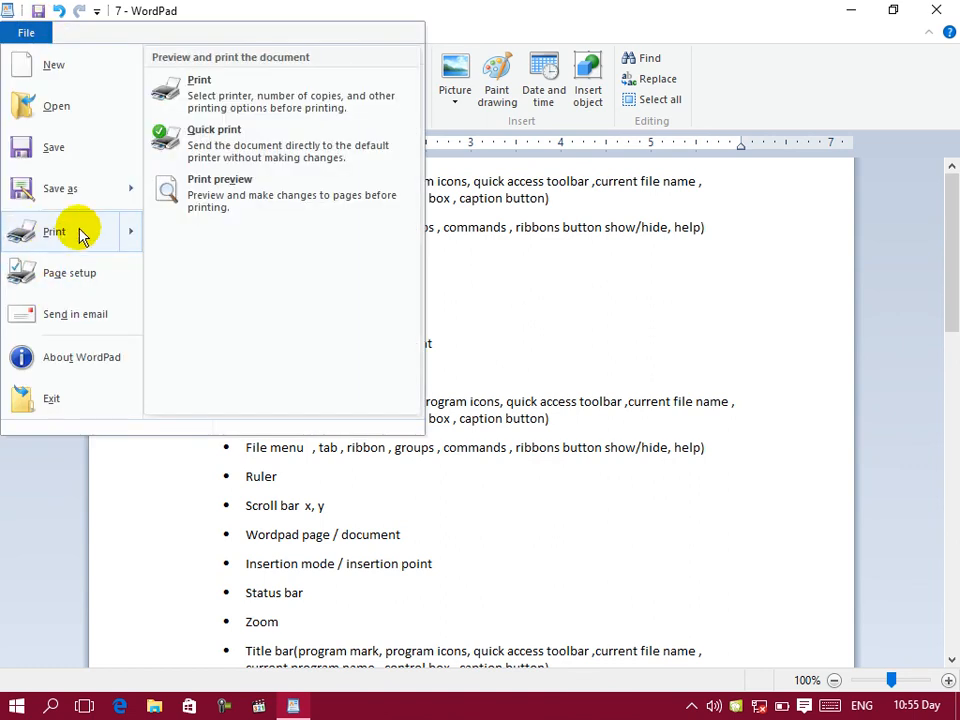
pyautogui.click(236, 90)
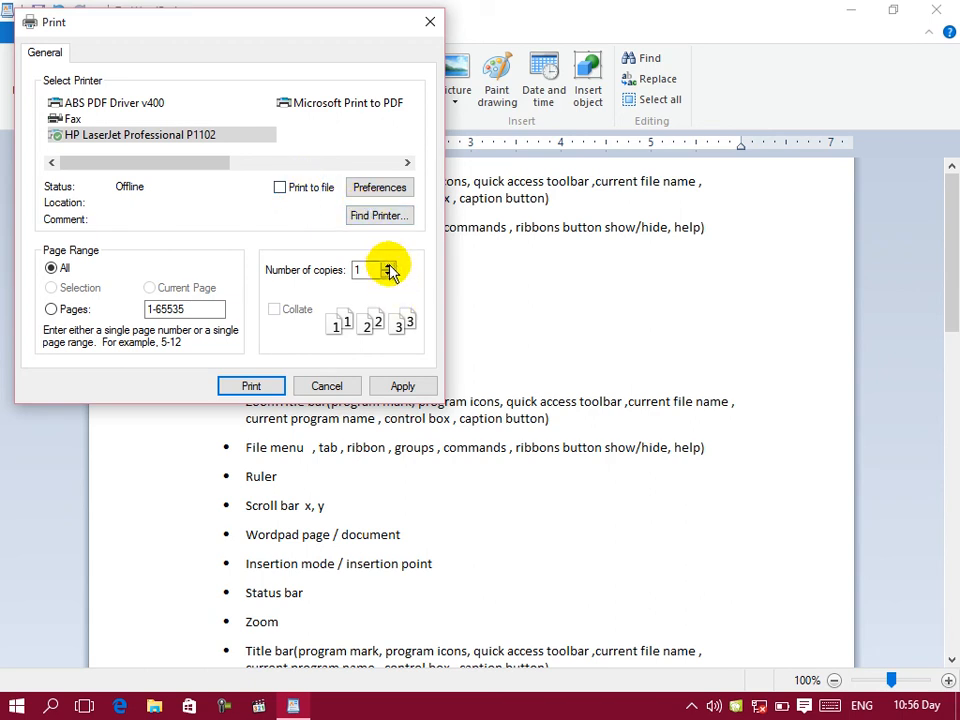
pyautogui.click(388, 266)
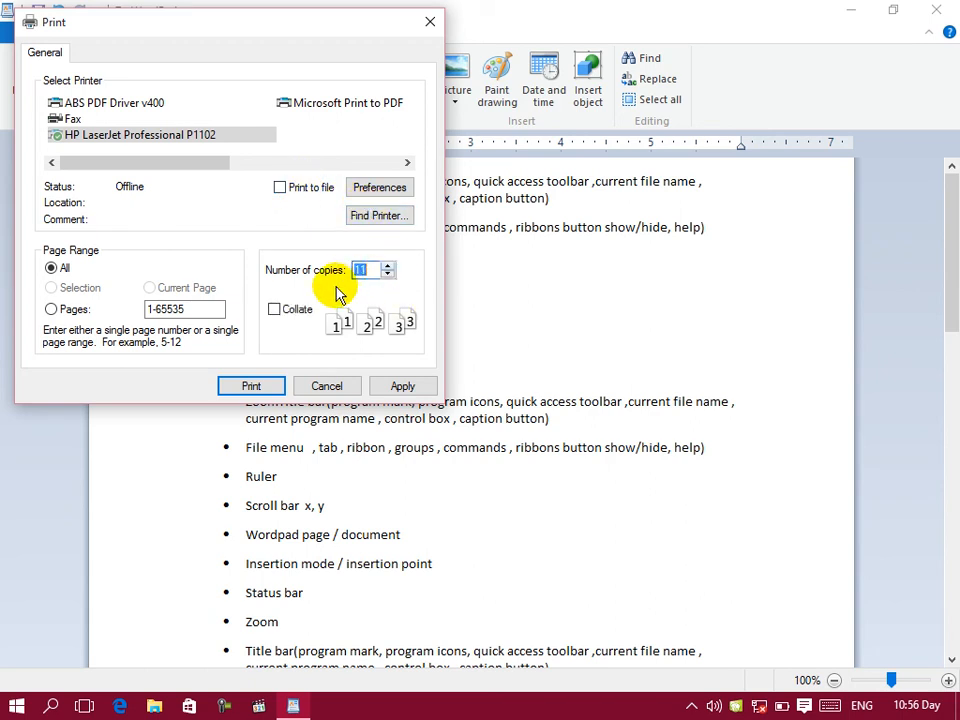
pyautogui.click(318, 388)
# Step: Send the document directly to the default printer with Quick print
pyautogui.click(16, 28)
pyautogui.moveTo(92, 244)
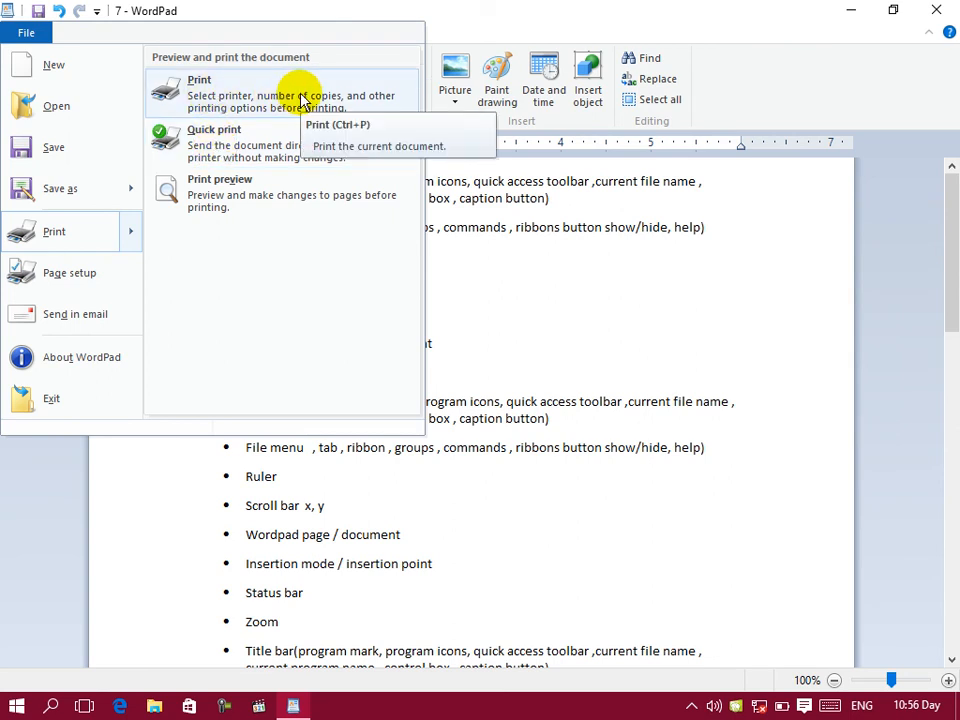
pyautogui.click(268, 140)
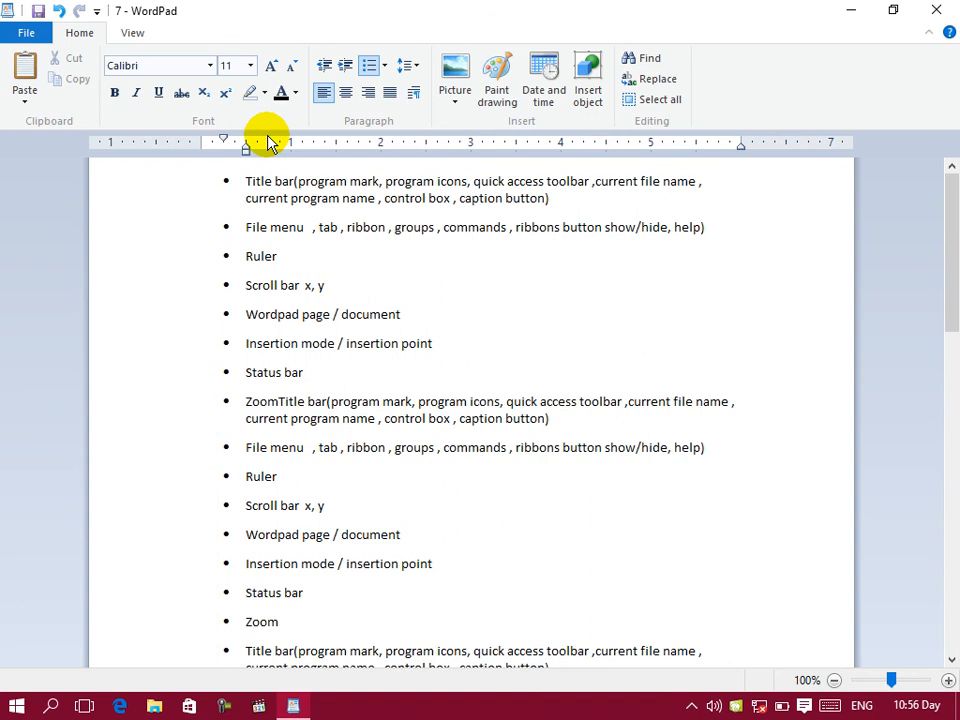
# Step: View the document in print preview, open the print settings from there, cancel them and return to the preview
pyautogui.click(22, 32)
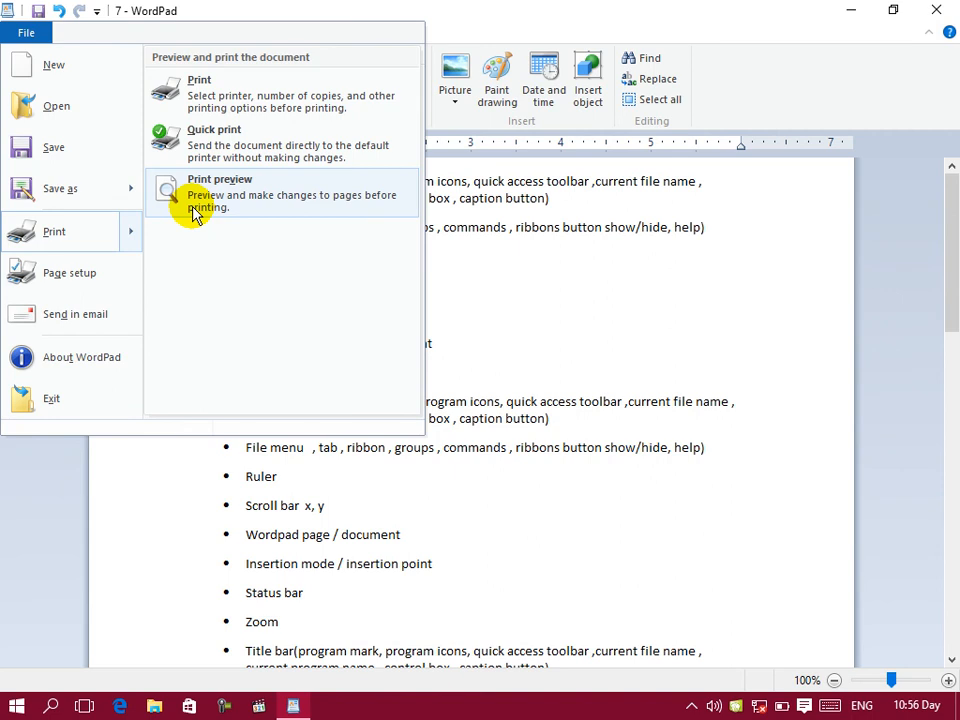
pyautogui.click(196, 216)
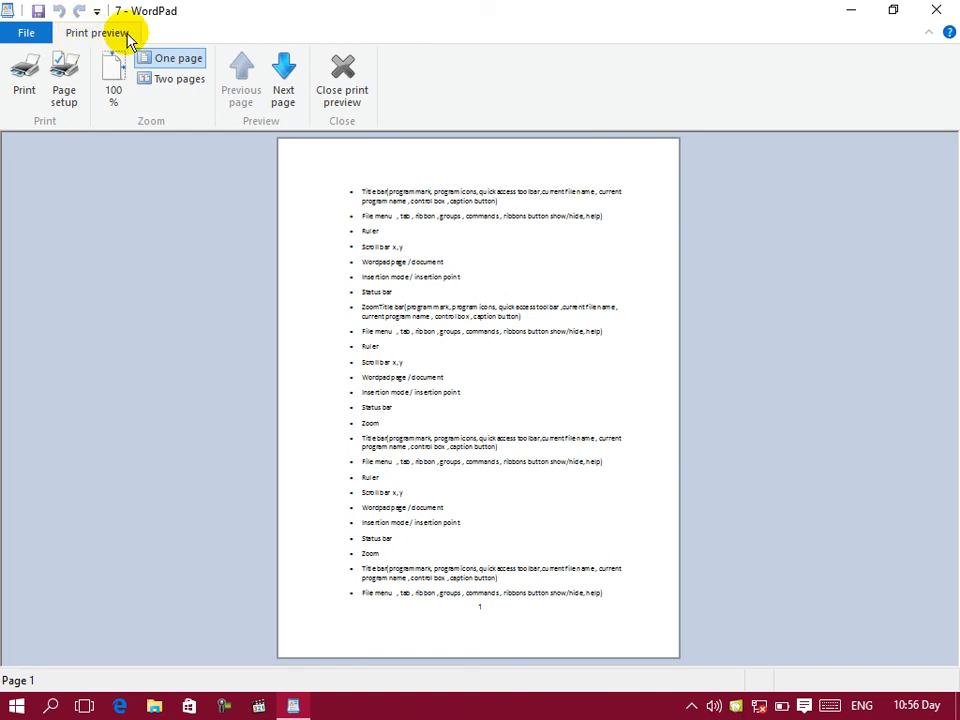
pyautogui.click(36, 72)
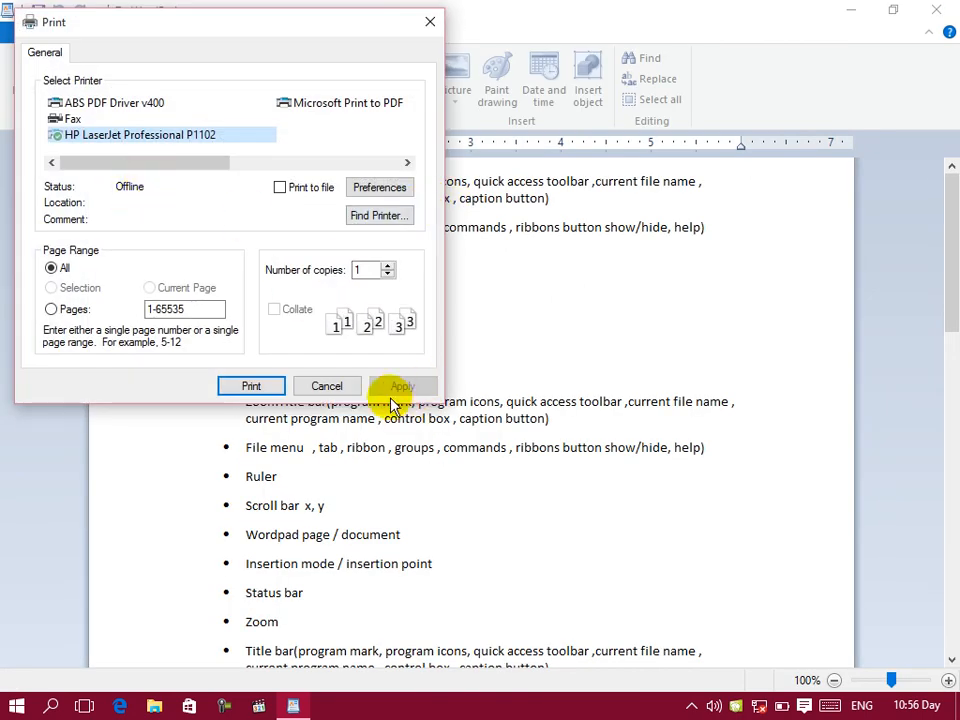
pyautogui.click(345, 387)
pyautogui.click(14, 32)
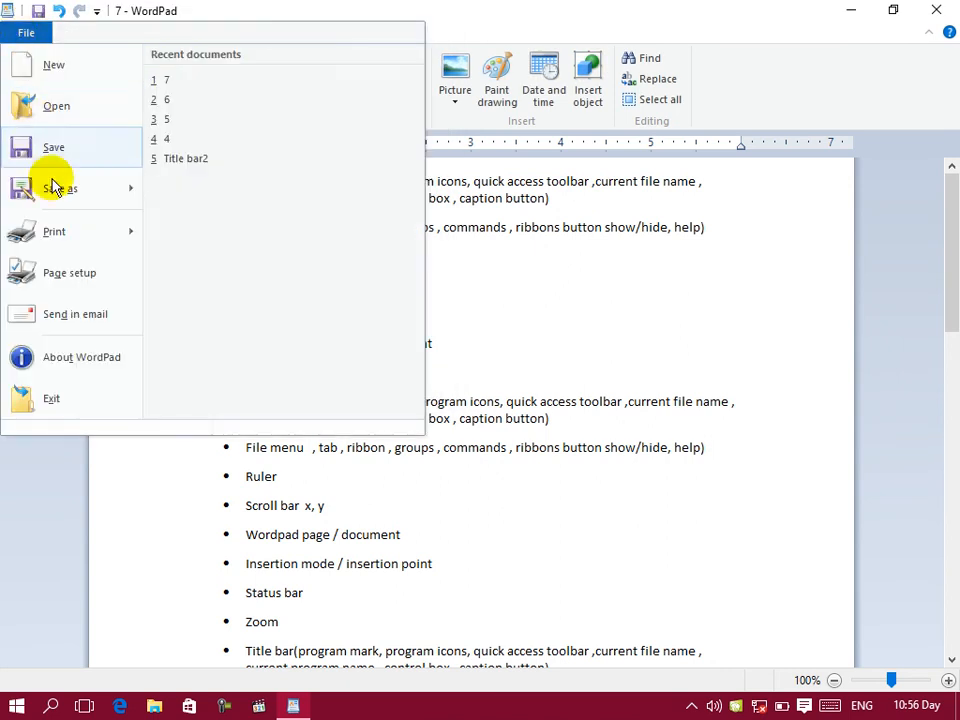
pyautogui.click(216, 199)
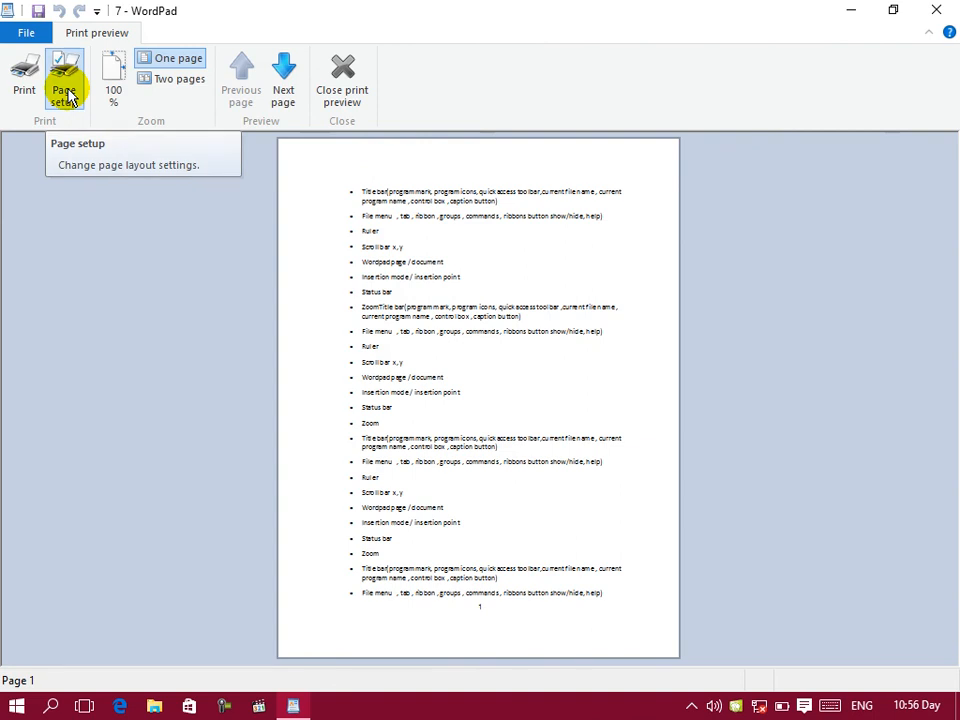
# Step: In the page setup, choose A4 paper with the Auto Select source, and try landscape orientation before returning to portrait
pyautogui.click(66, 97)
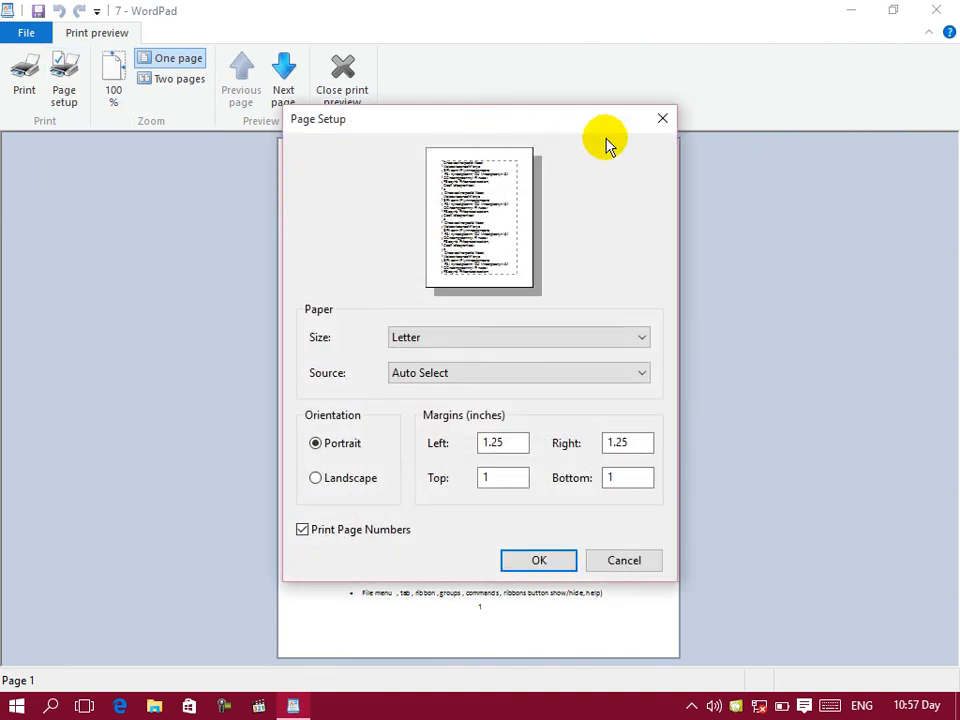
pyautogui.moveTo(610, 130); pyautogui.dragTo(614, 131)
pyautogui.click(445, 338)
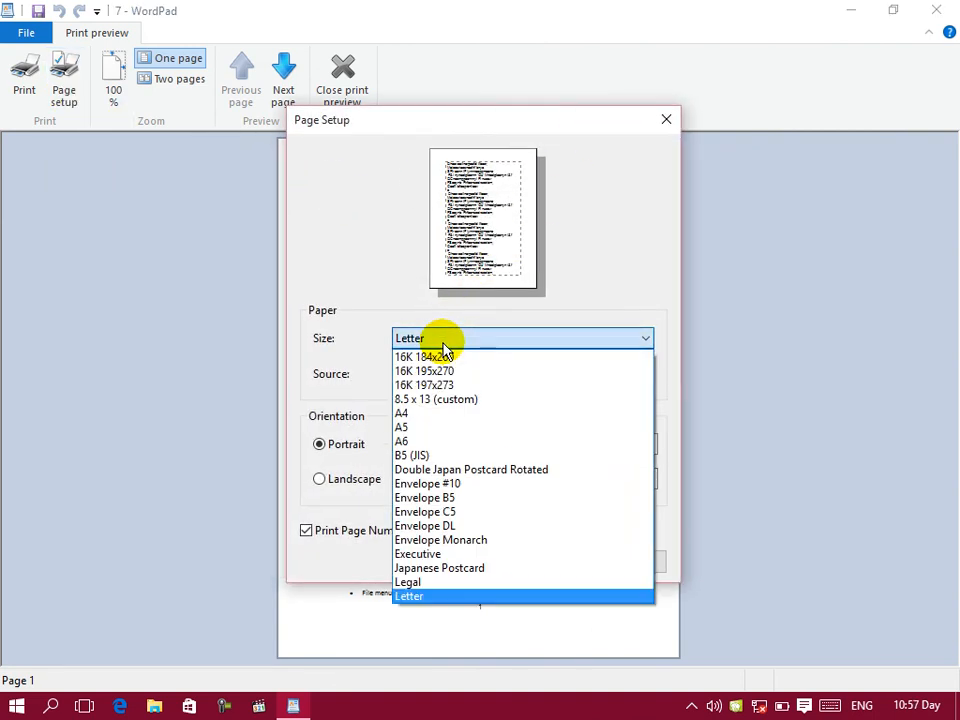
pyautogui.click(418, 413)
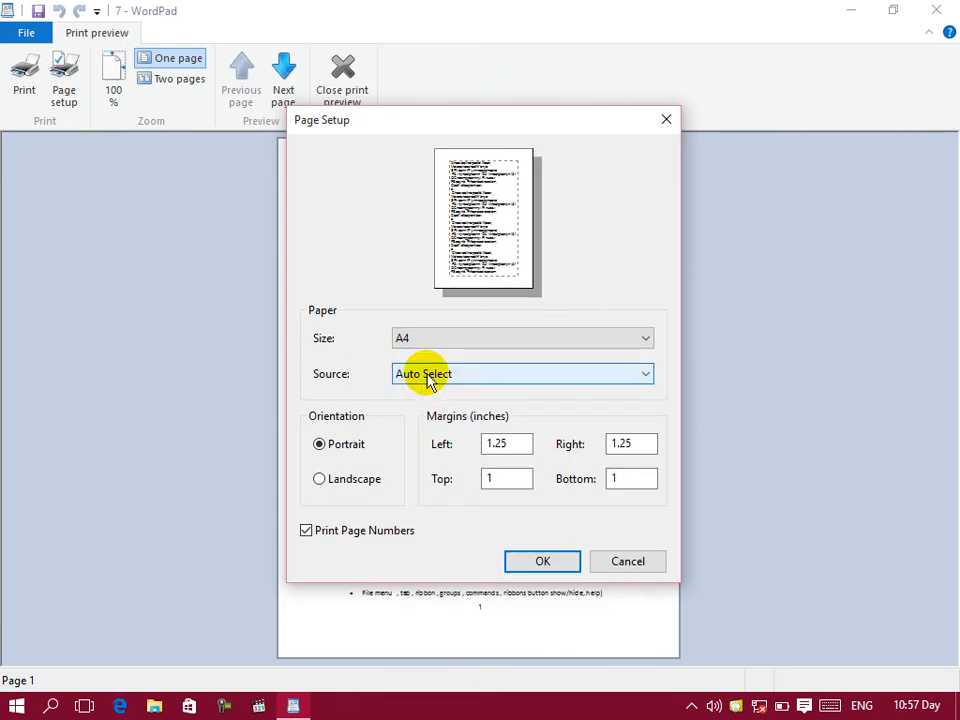
pyautogui.click(428, 376)
pyautogui.click(430, 392)
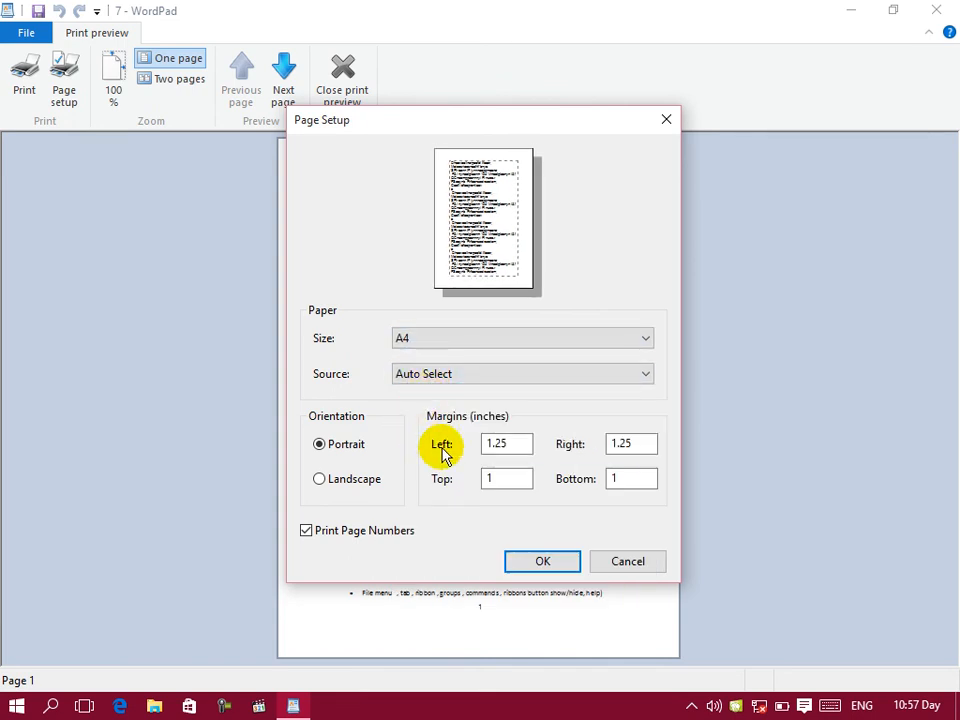
pyautogui.click(355, 480)
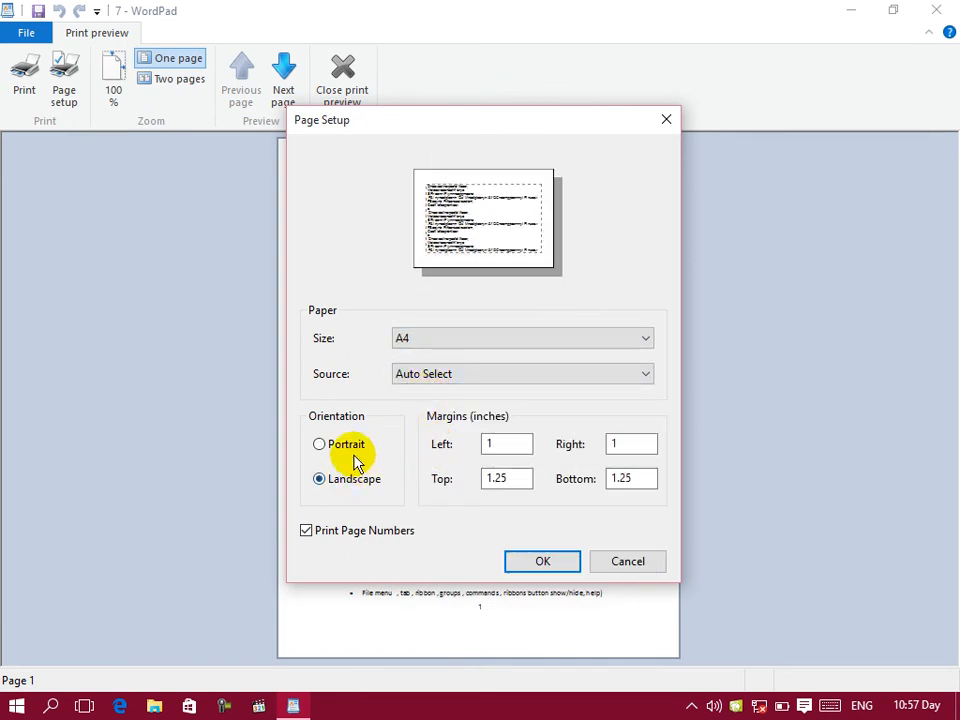
pyautogui.click(352, 448)
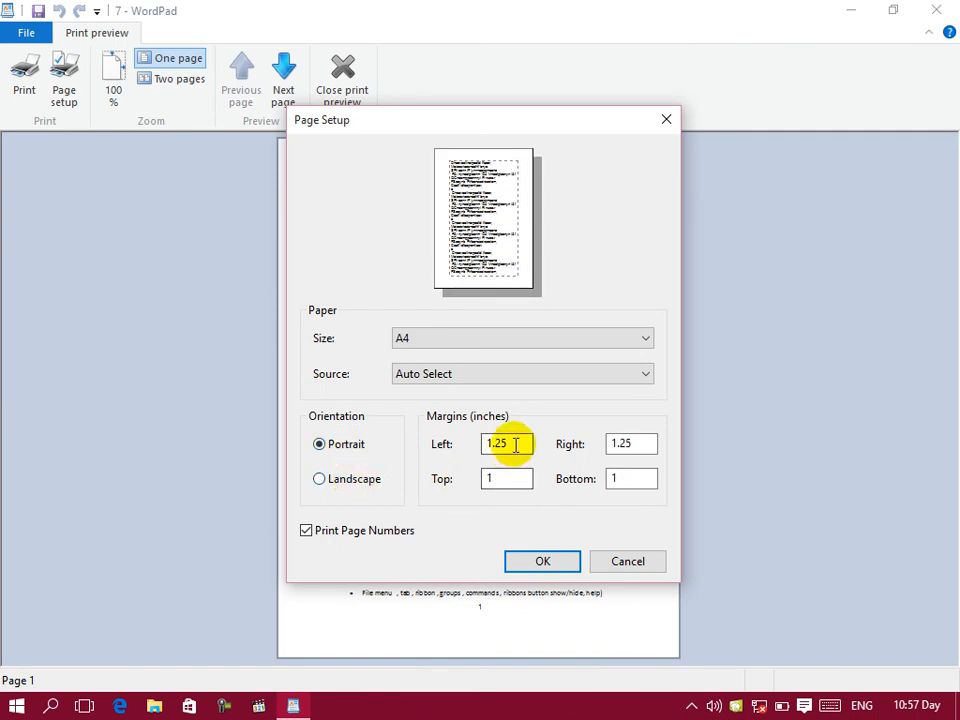
# Step: Set the left and right margins to 1 inch, turn off page number printing, and check the enlarged page's foot in the preview
pyautogui.moveTo(516, 444); pyautogui.dragTo(418, 443)
pyautogui.write('1')
pyautogui.moveTo(652, 444); pyautogui.dragTo(592, 453)
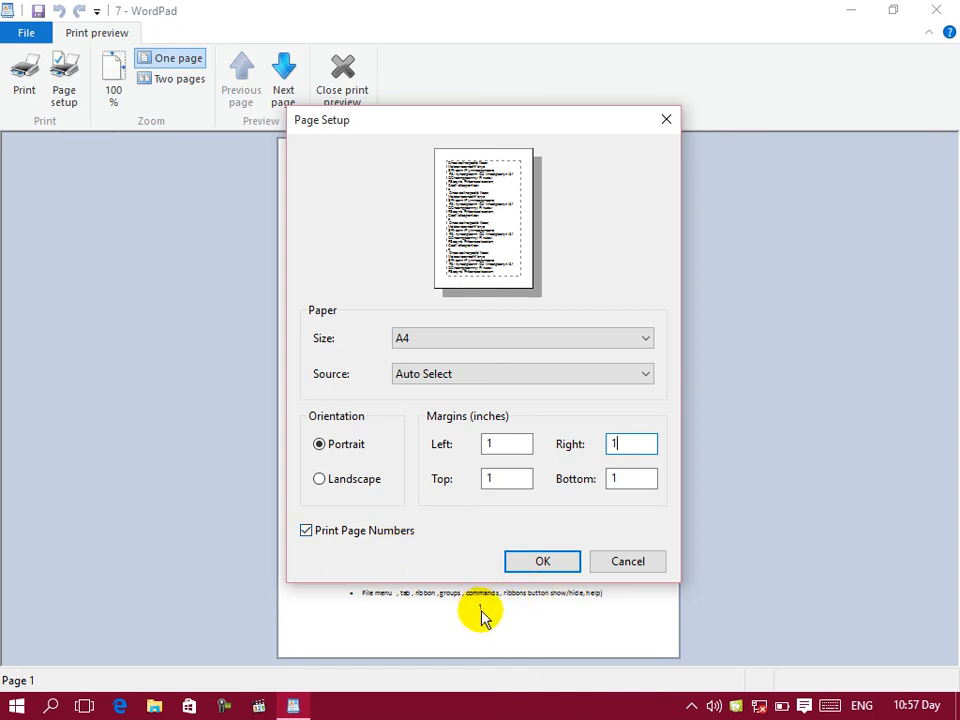
pyautogui.click(364, 538)
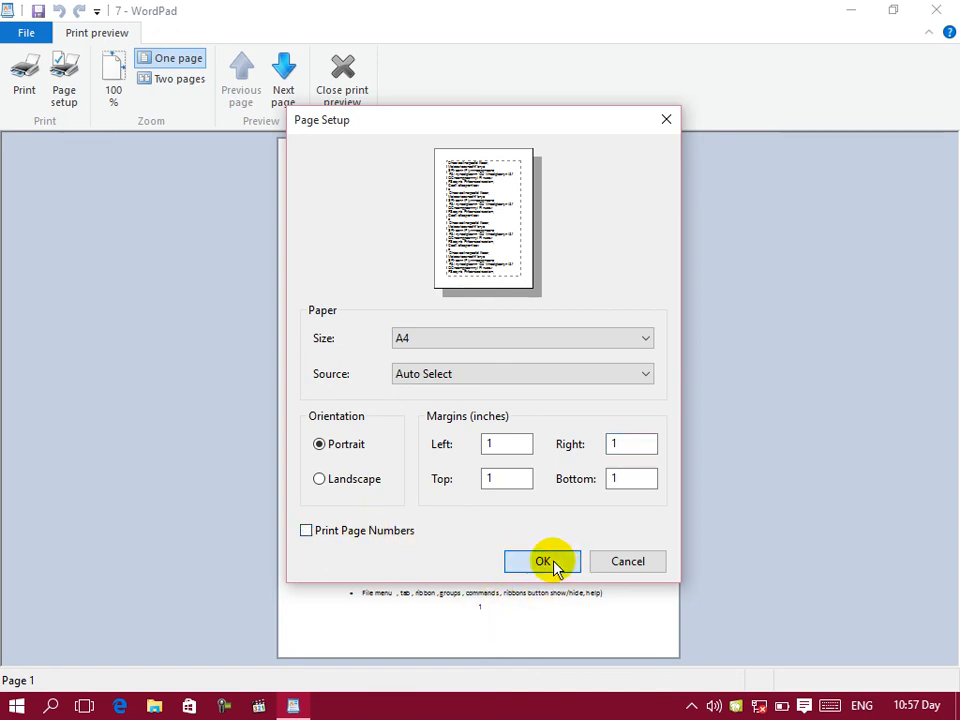
pyautogui.click(552, 564)
pyautogui.click(480, 596)
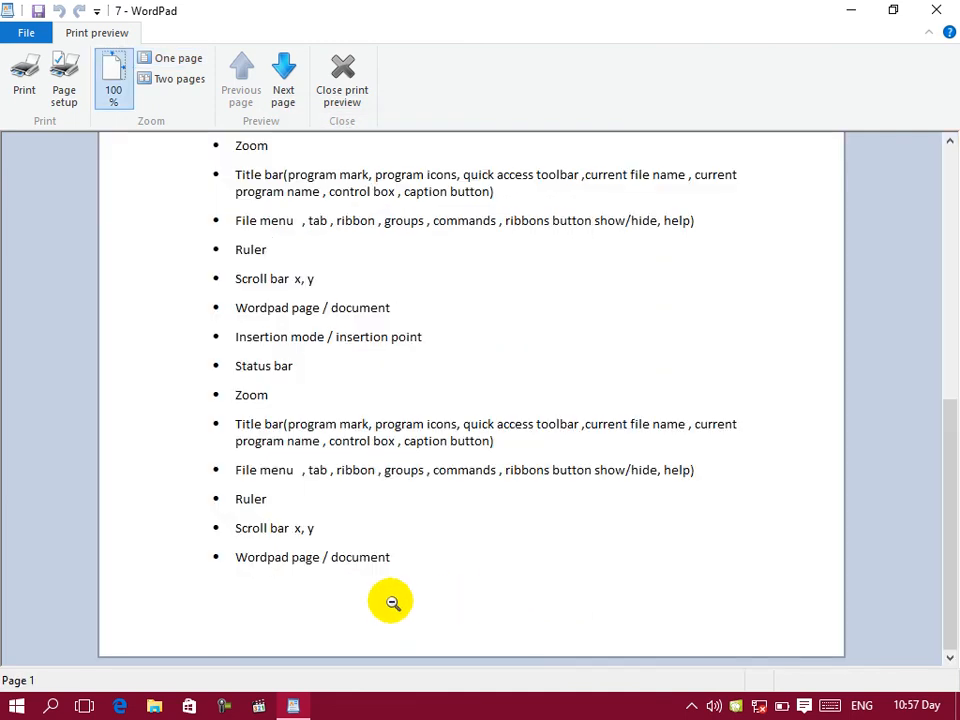
# Step: Turn page number printing back on in the page setup and check the foot of the first page in the preview
pyautogui.click(75, 95)
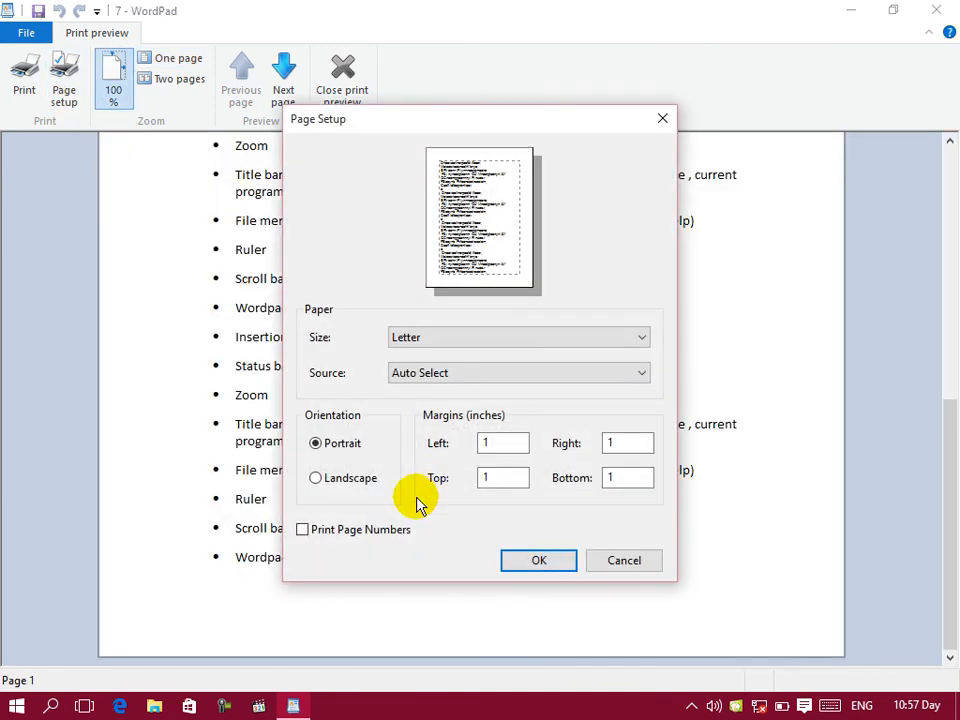
pyautogui.click(370, 535)
pyautogui.click(525, 560)
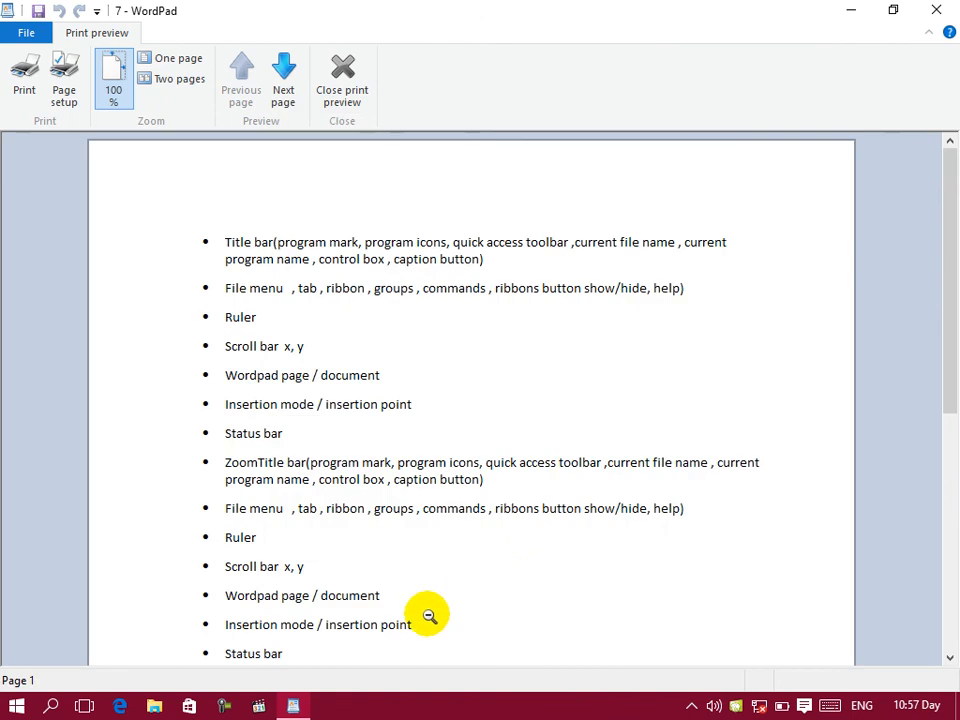
pyautogui.click(476, 606)
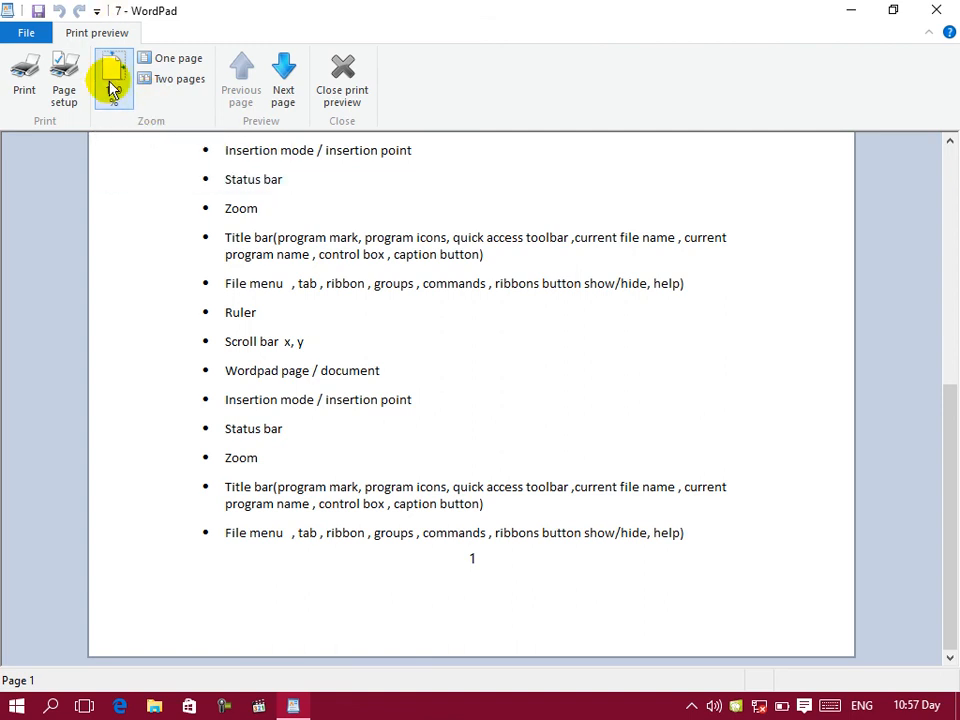
# Step: Compare the one-page and two-page preview layouts, and return the preview to 100% zoom
pyautogui.click(184, 66)
pyautogui.click(180, 86)
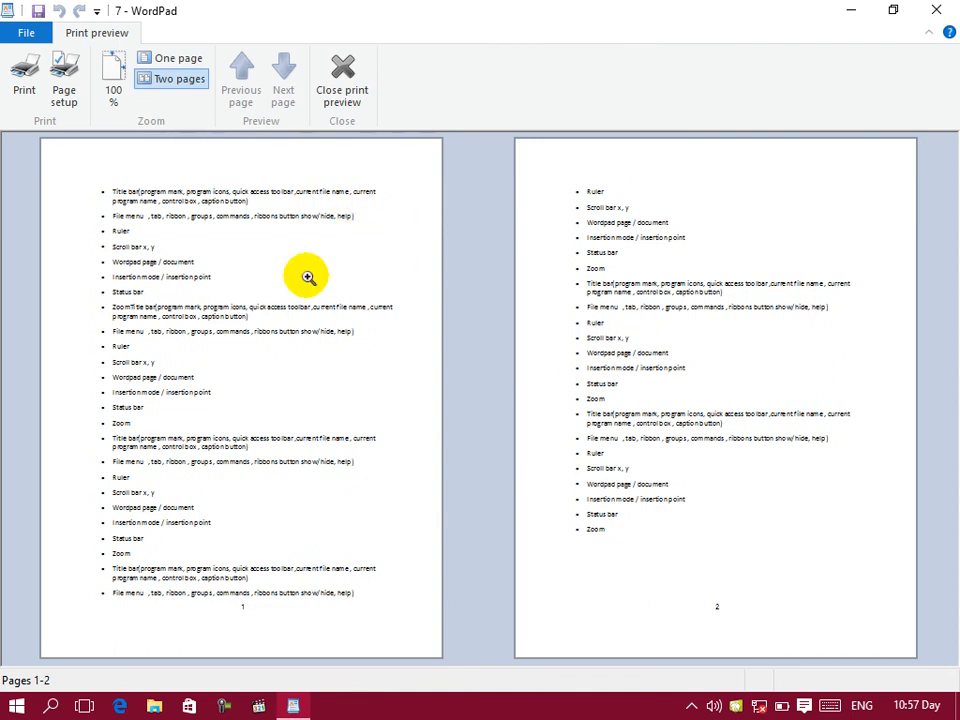
pyautogui.click(116, 72)
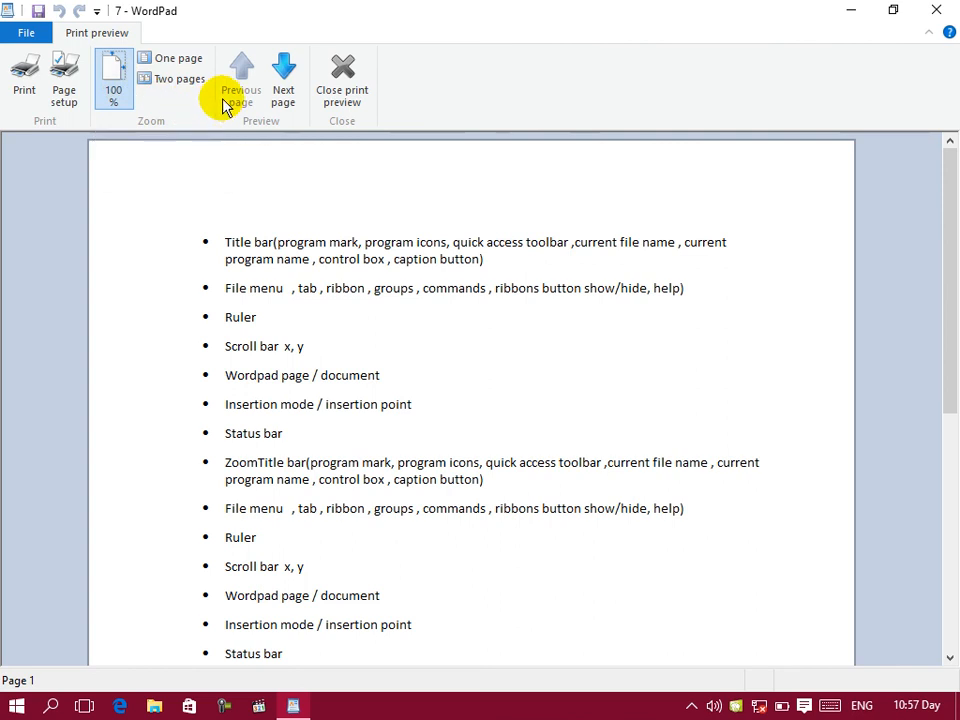
# Step: Move back and forth between pages 1 and 2 in the preview, and close the print preview
pyautogui.click(283, 100)
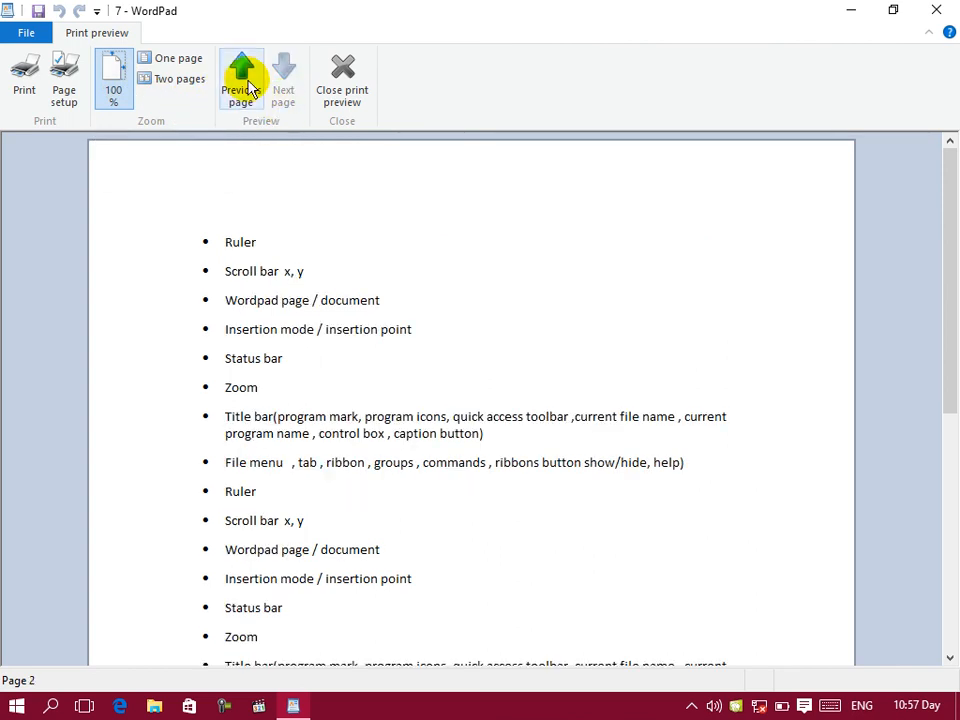
pyautogui.click(242, 90)
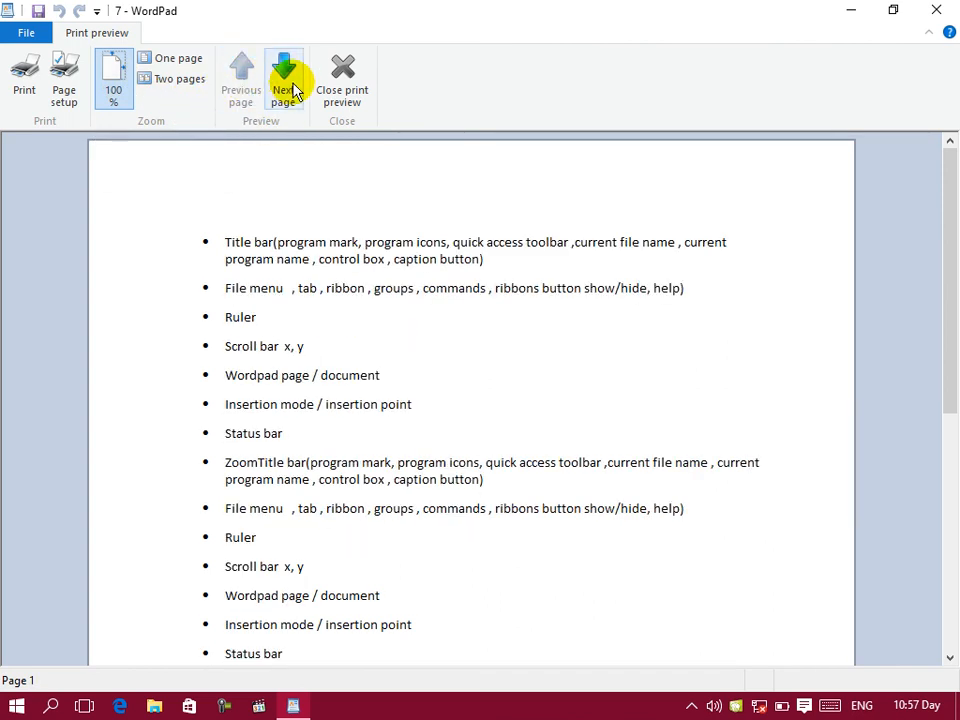
pyautogui.click(290, 88)
pyautogui.click(242, 90)
pyautogui.click(283, 88)
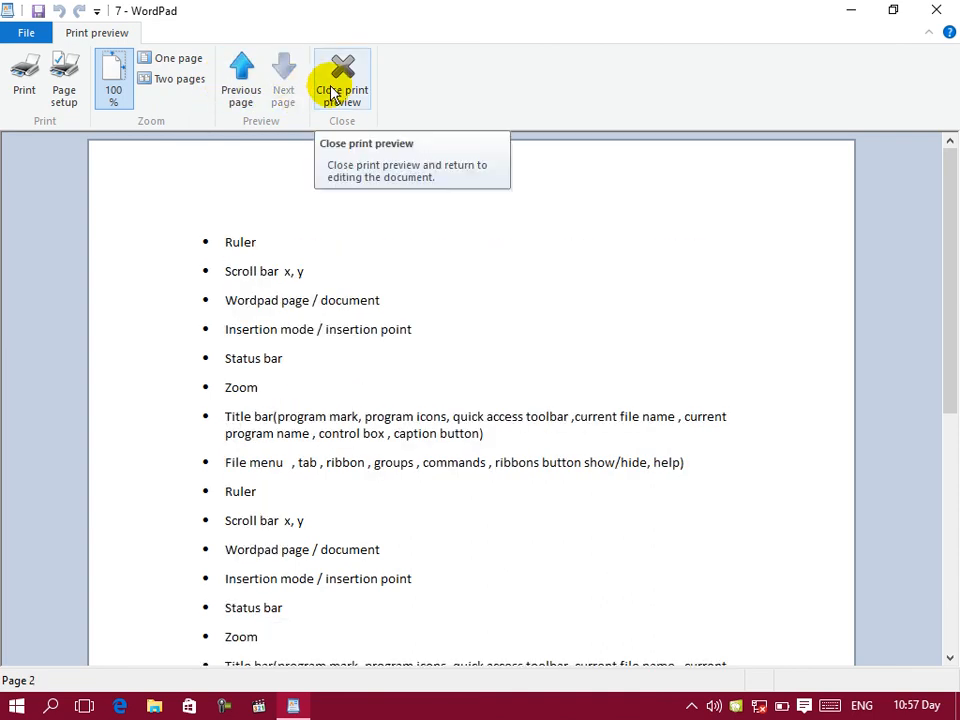
pyautogui.click(334, 84)
# Step: Try A4 paper, the Auto Select source and landscape orientation in the document's page setup, and cancel the changes
pyautogui.click(30, 33)
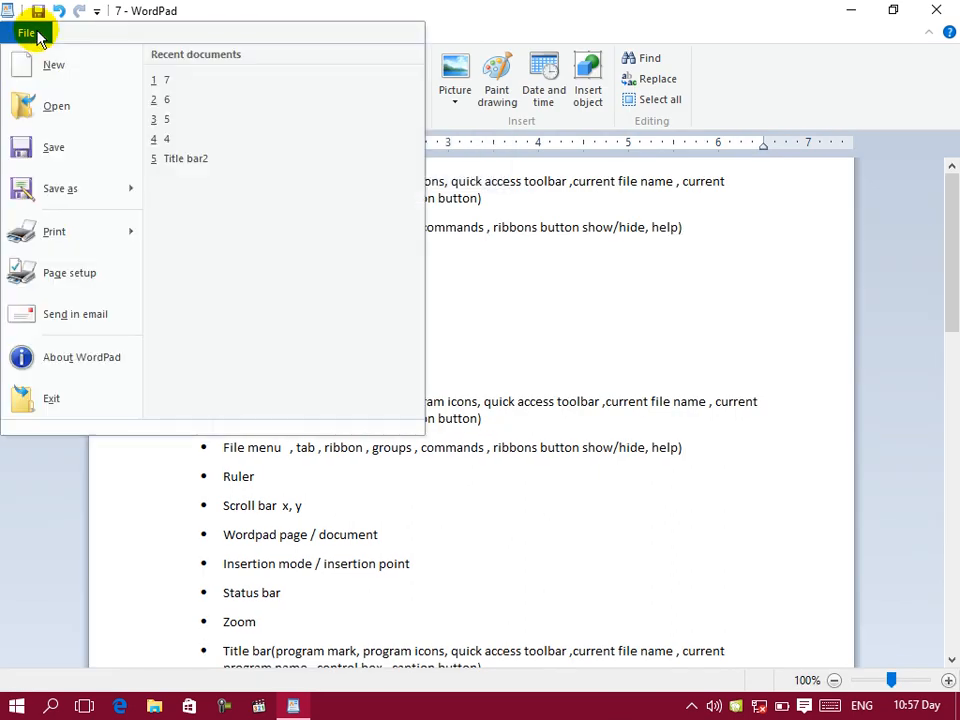
pyautogui.click(62, 272)
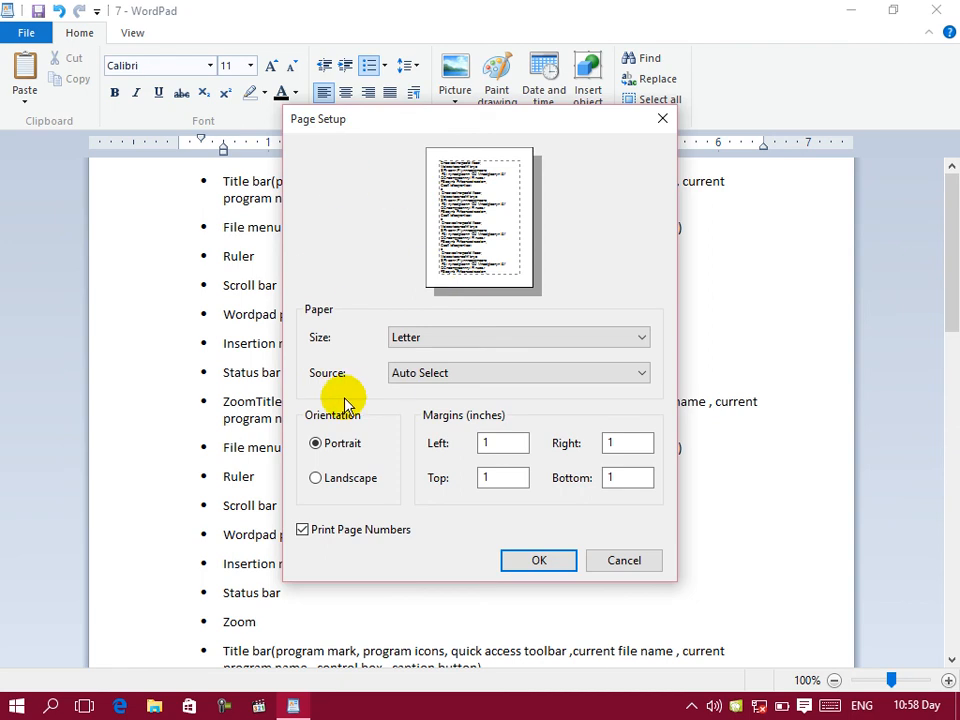
pyautogui.click(427, 340)
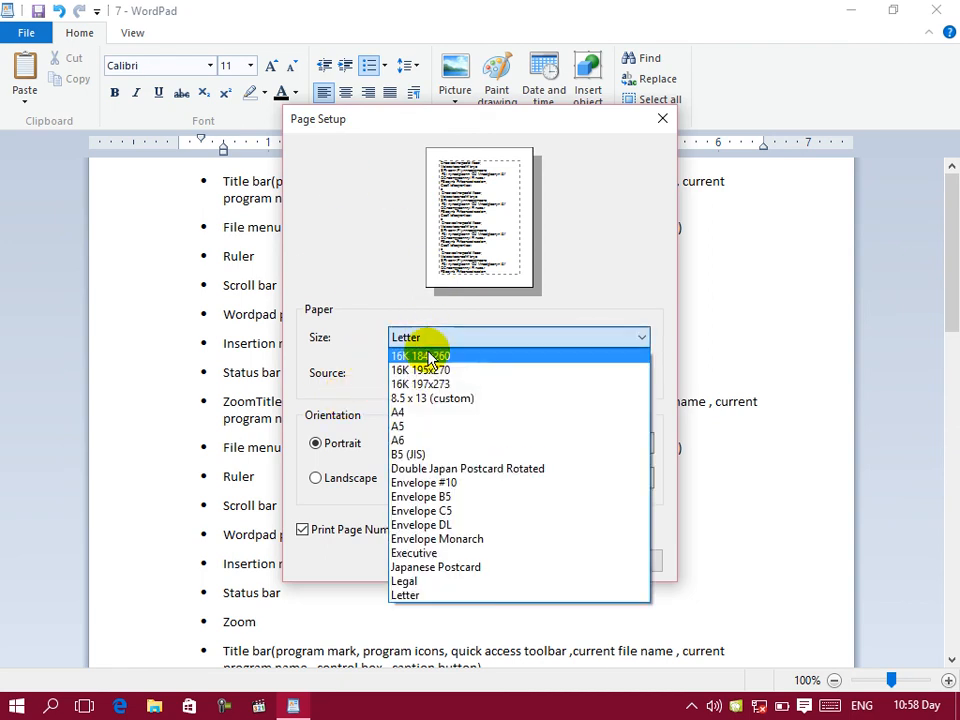
pyautogui.click(398, 416)
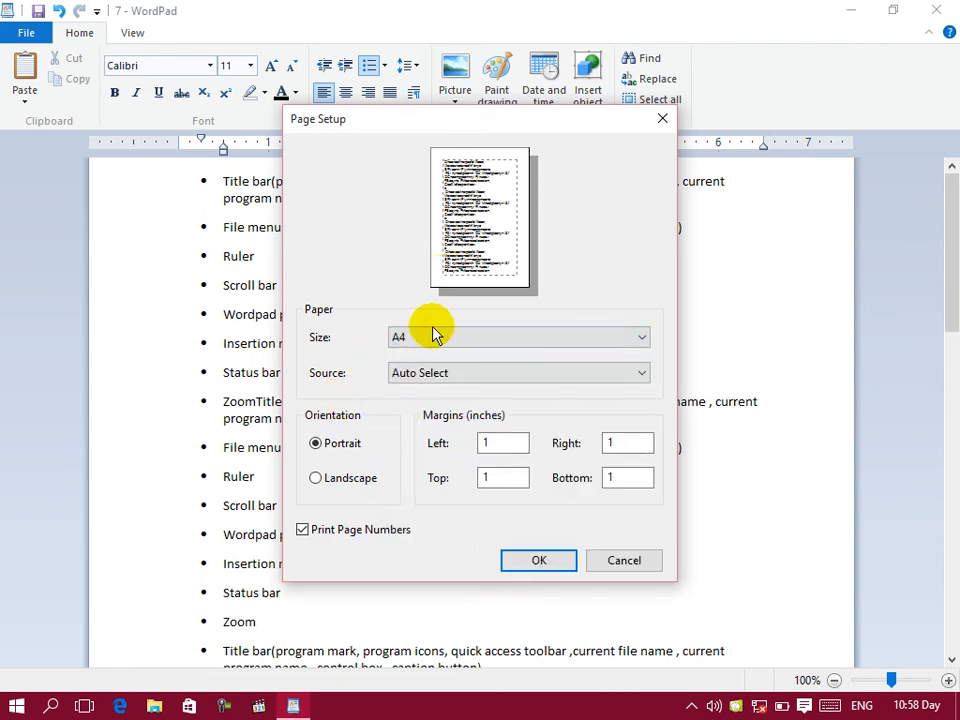
pyautogui.click(424, 371)
pyautogui.click(422, 392)
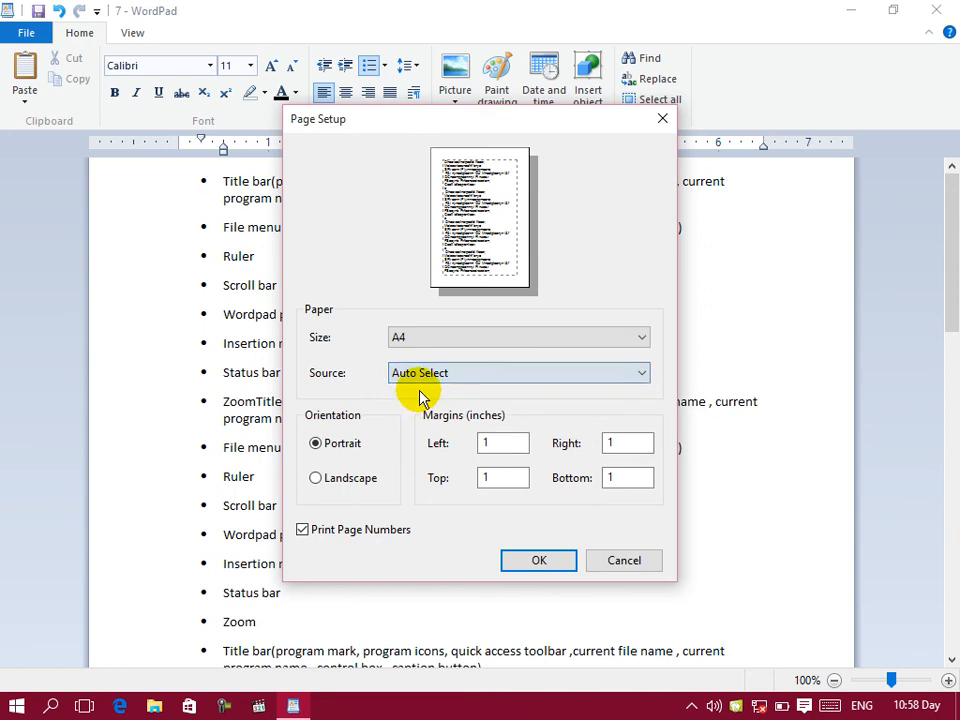
pyautogui.click(328, 482)
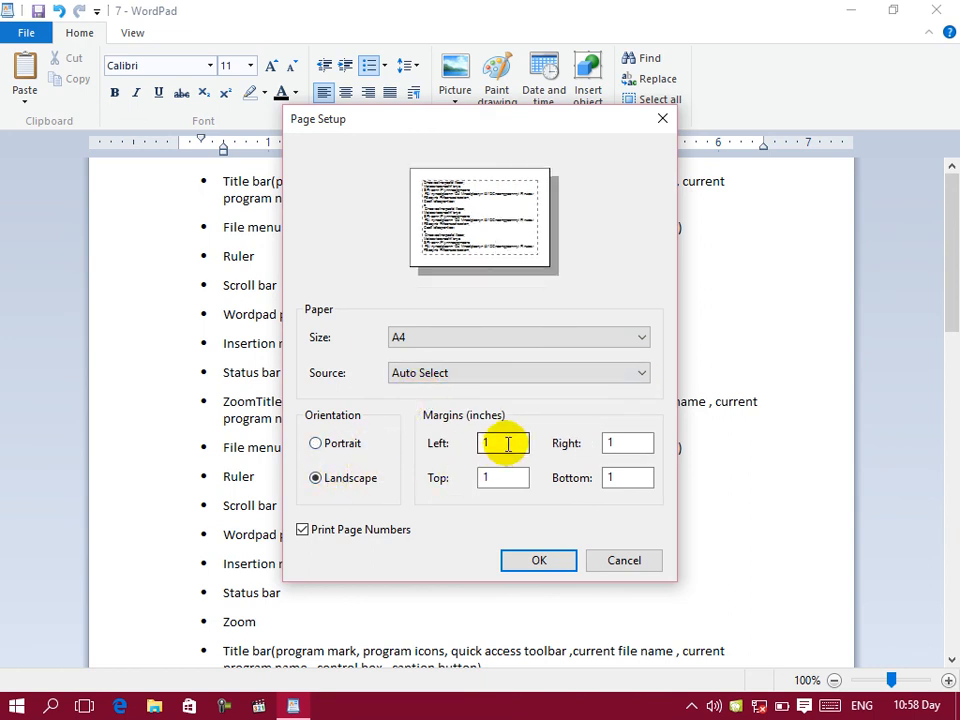
pyautogui.moveTo(508, 443); pyautogui.dragTo(455, 447)
pyautogui.moveTo(499, 476); pyautogui.dragTo(456, 495)
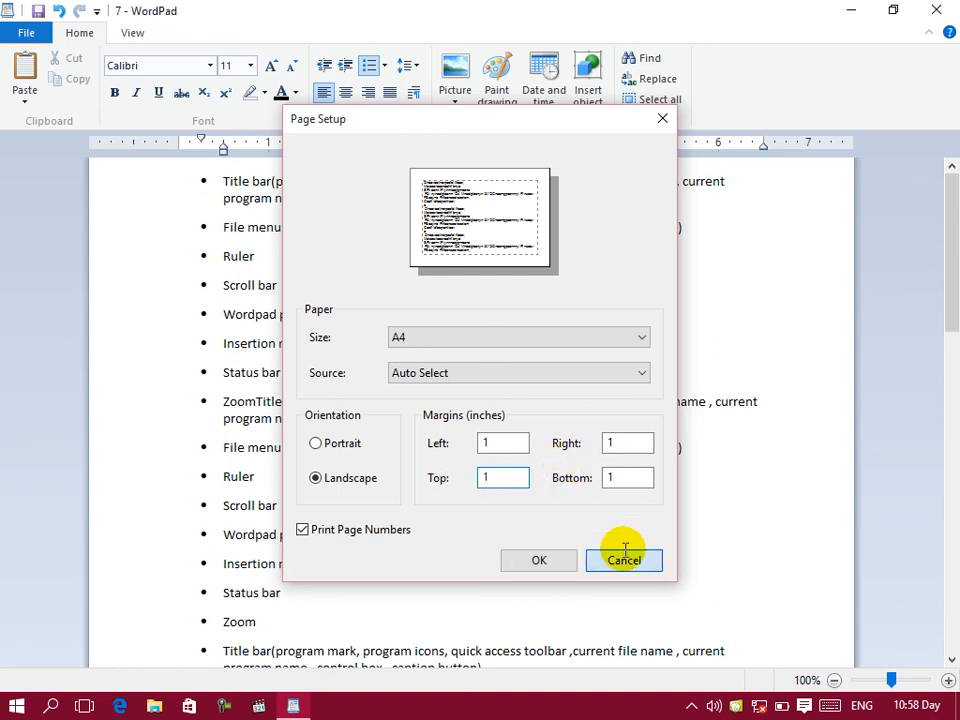
pyautogui.click(620, 556)
# Step: Send the document in an e-mail, accept saving it as text only, and move the new message window into clear view
pyautogui.click(25, 38)
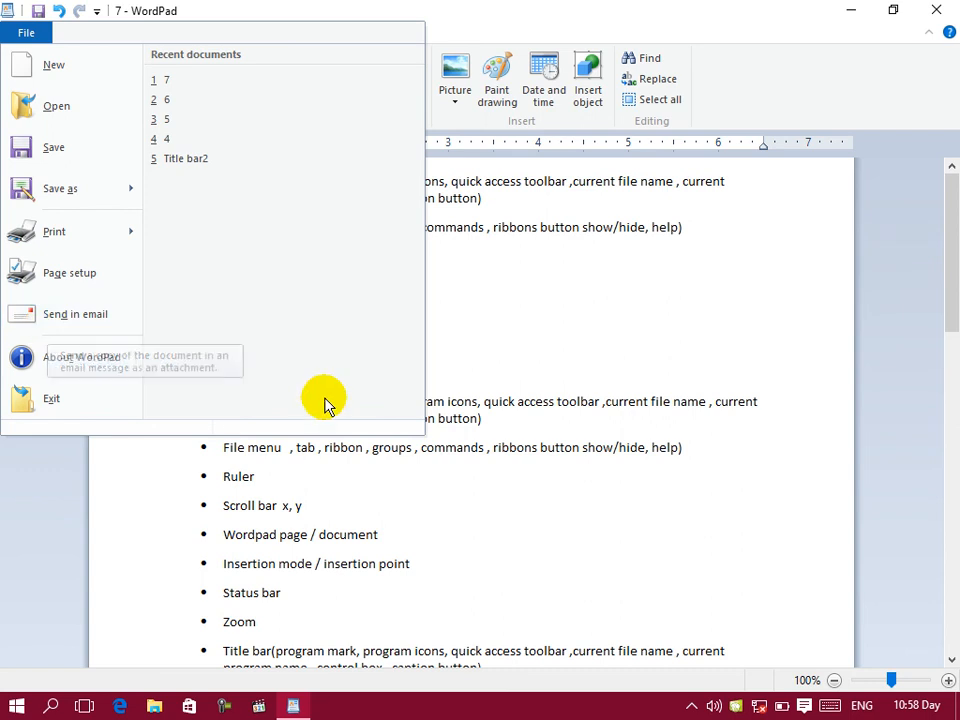
pyautogui.click(88, 322)
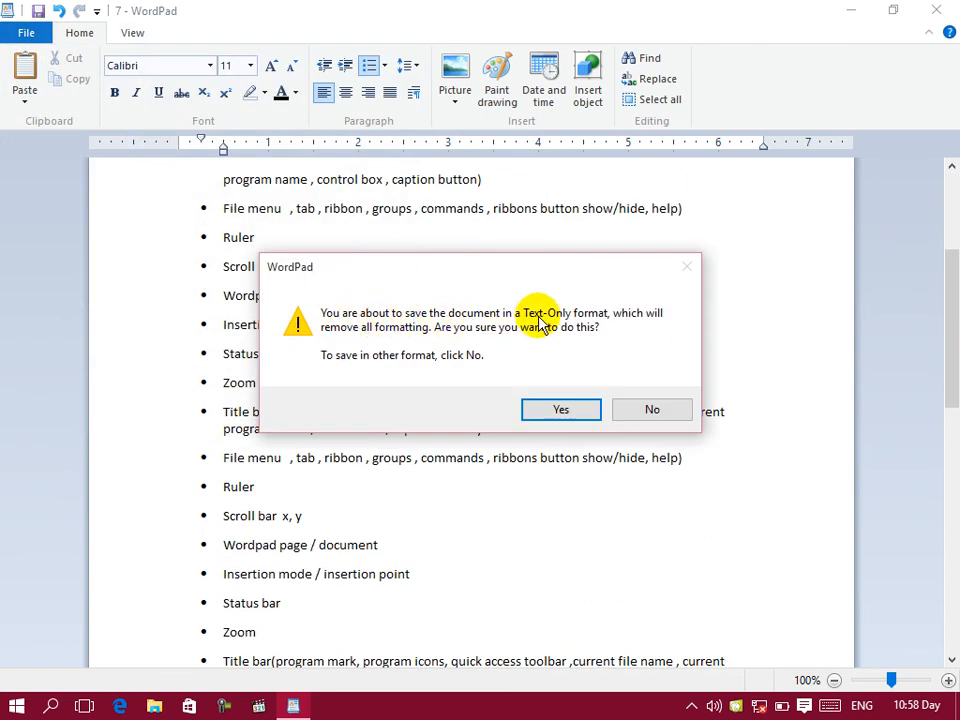
pyautogui.click(555, 407)
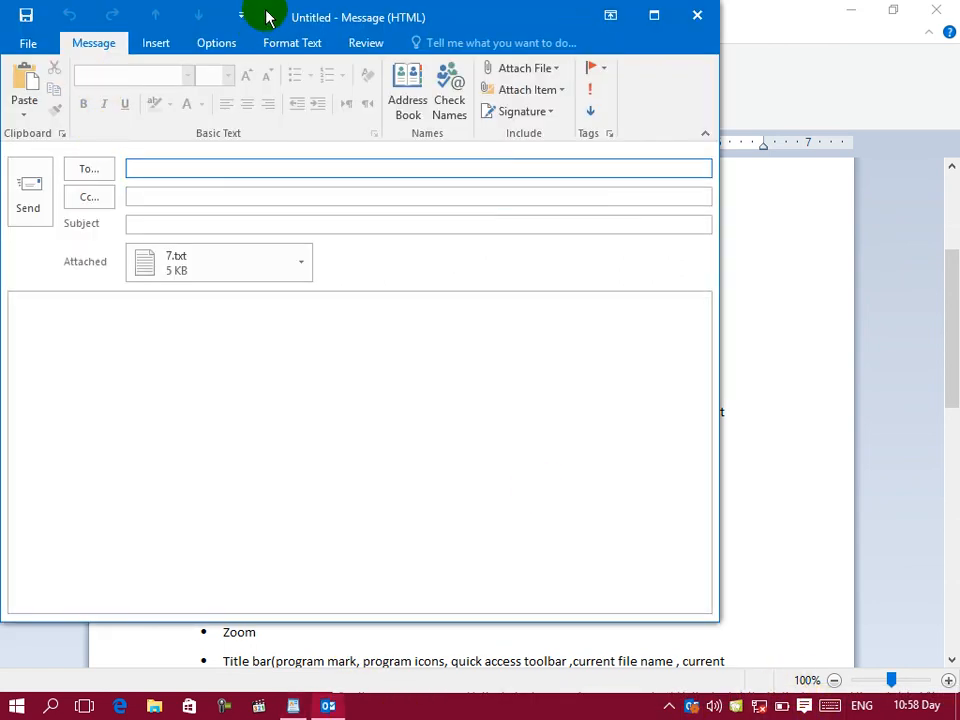
pyautogui.moveTo(265, 17); pyautogui.dragTo(448, 86)
# Step: Address the message to the recipient's e-mail, add two Cc e-mail addresses separated by a comma, and set the subject to "sales"
pyautogui.click(316, 268)
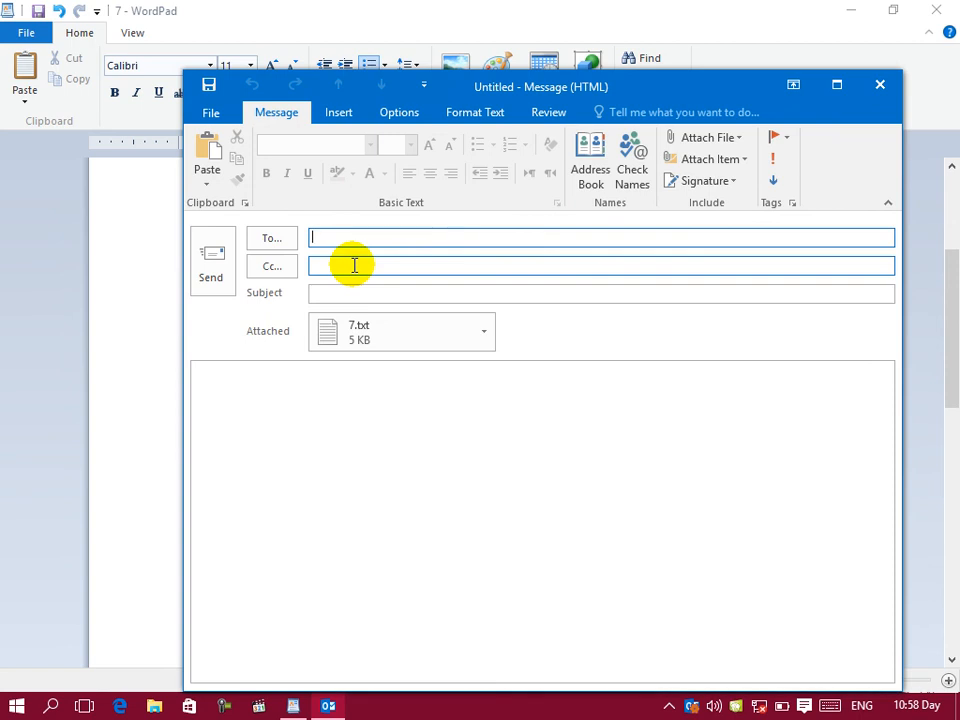
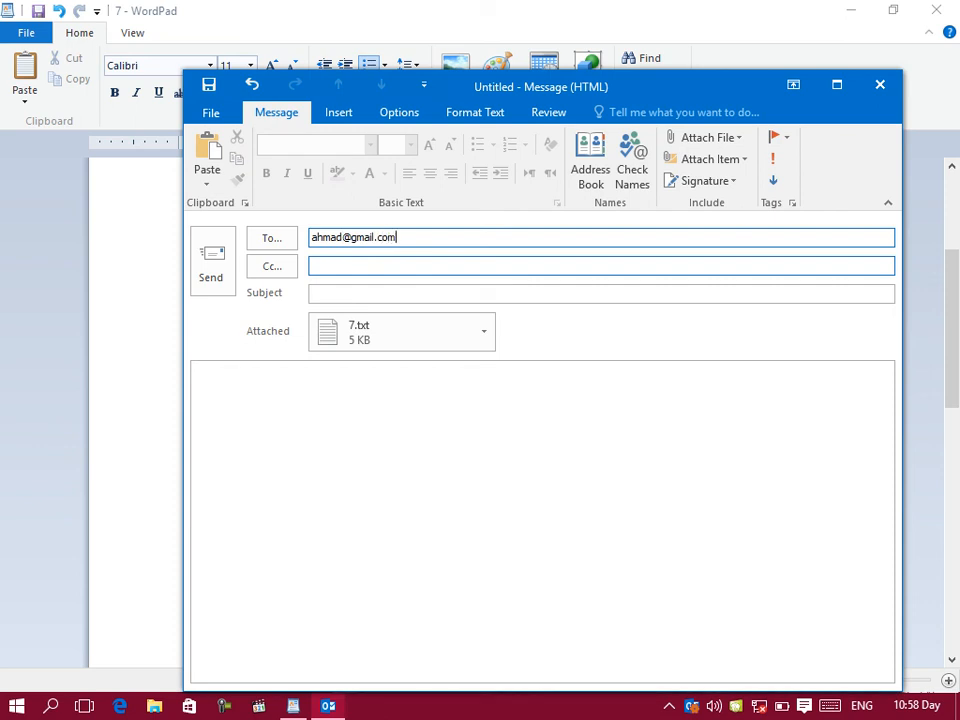
pyautogui.click(361, 264)
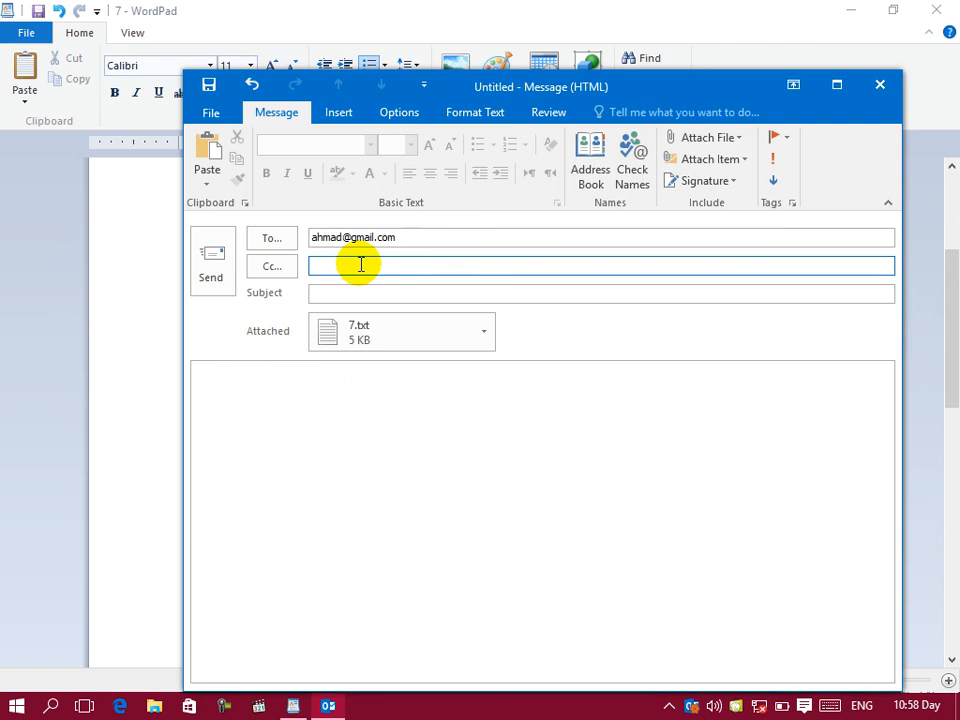
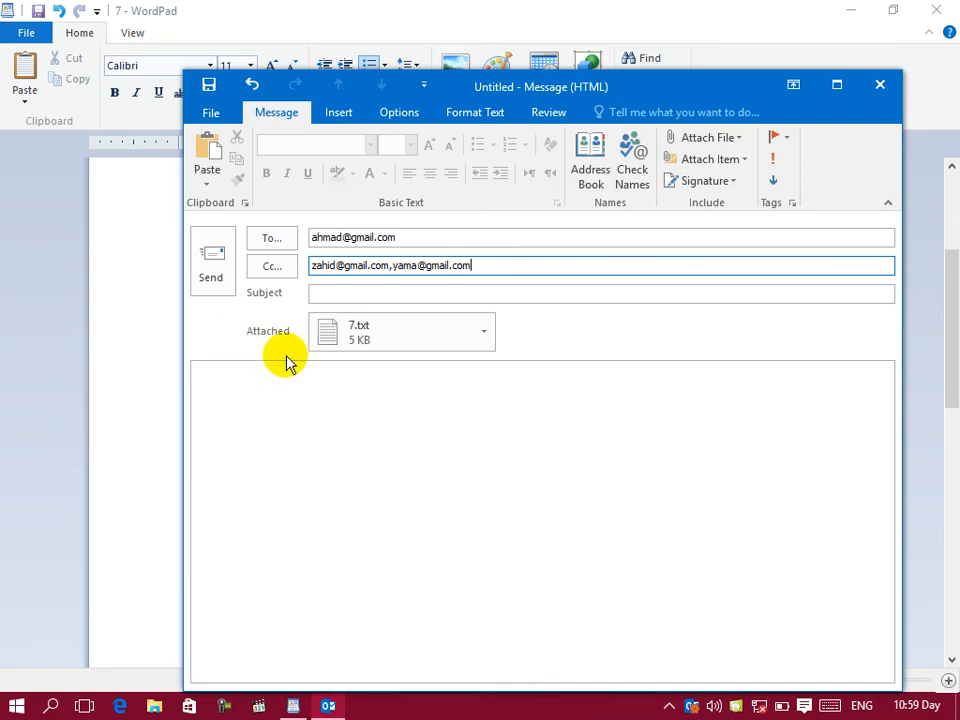
pyautogui.click(317, 294)
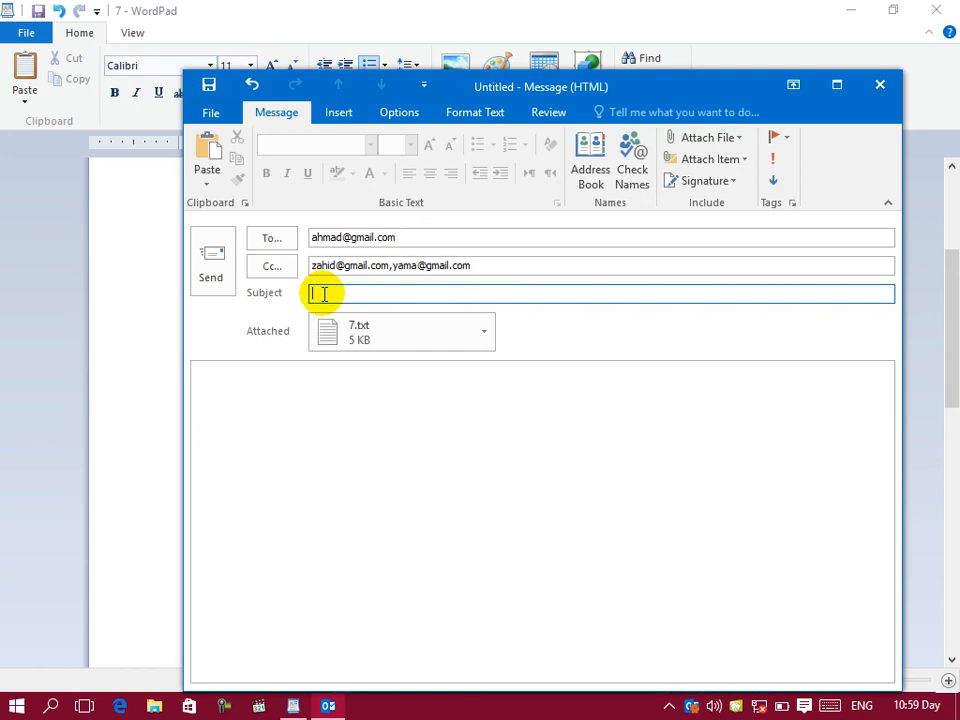
pyautogui.write('sales')
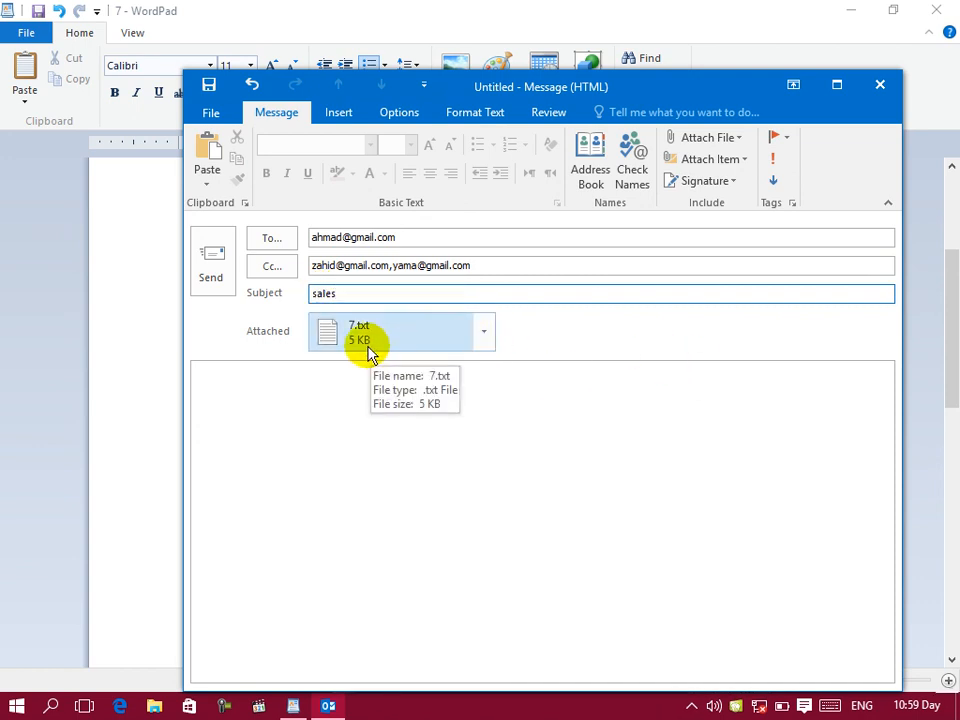
# Step: Try to send the message, start adding an e-mail account, and cancel the account setup without entering any details
pyautogui.click(210, 264)
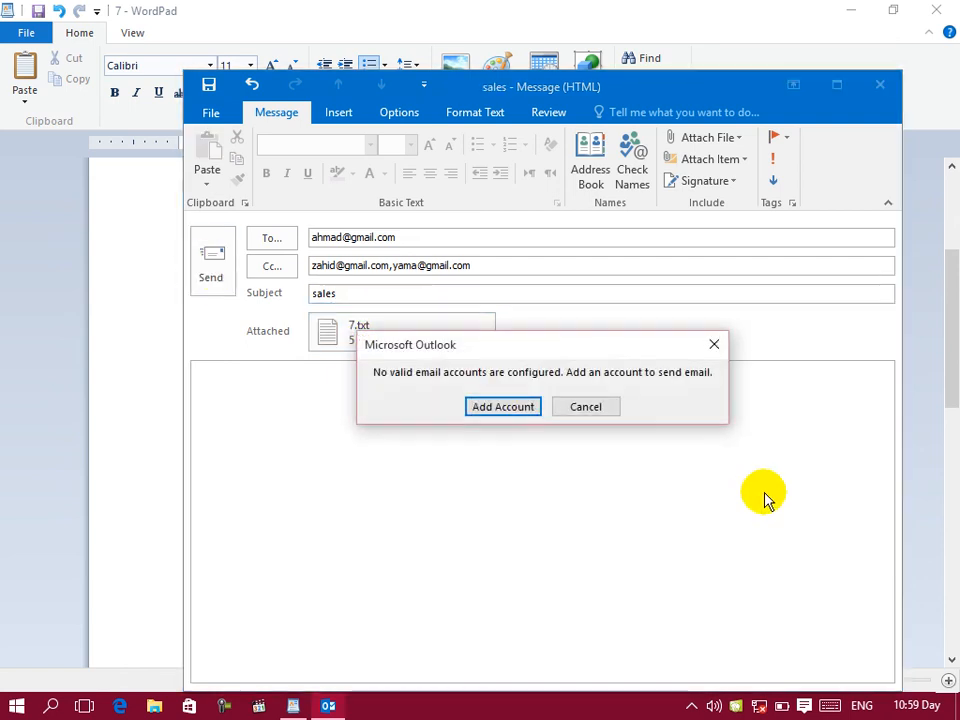
pyautogui.click(527, 415)
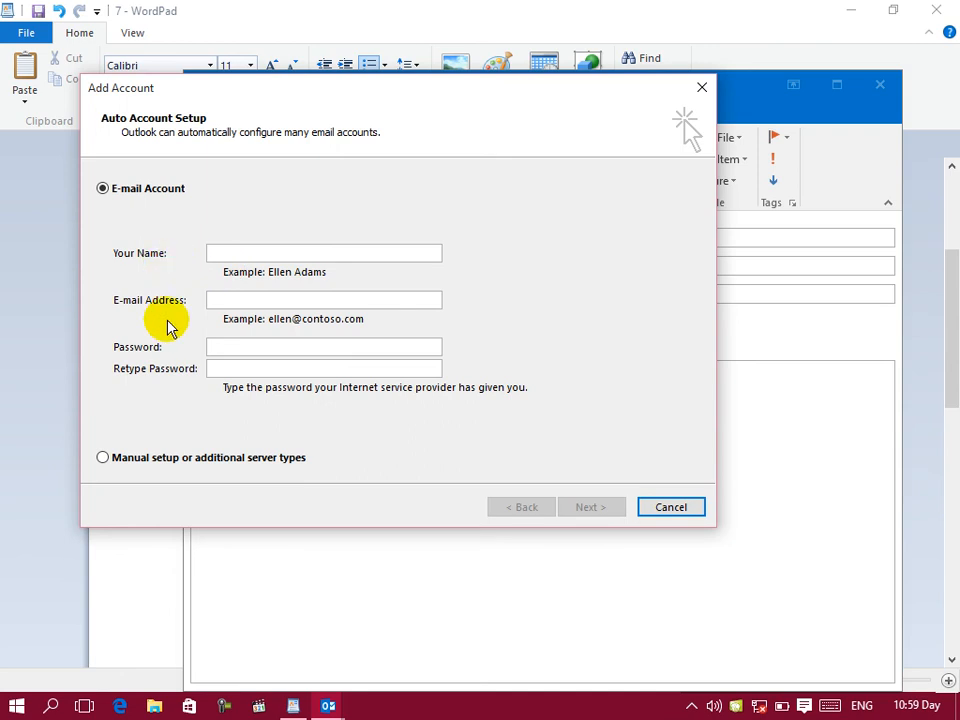
pyautogui.click(229, 370)
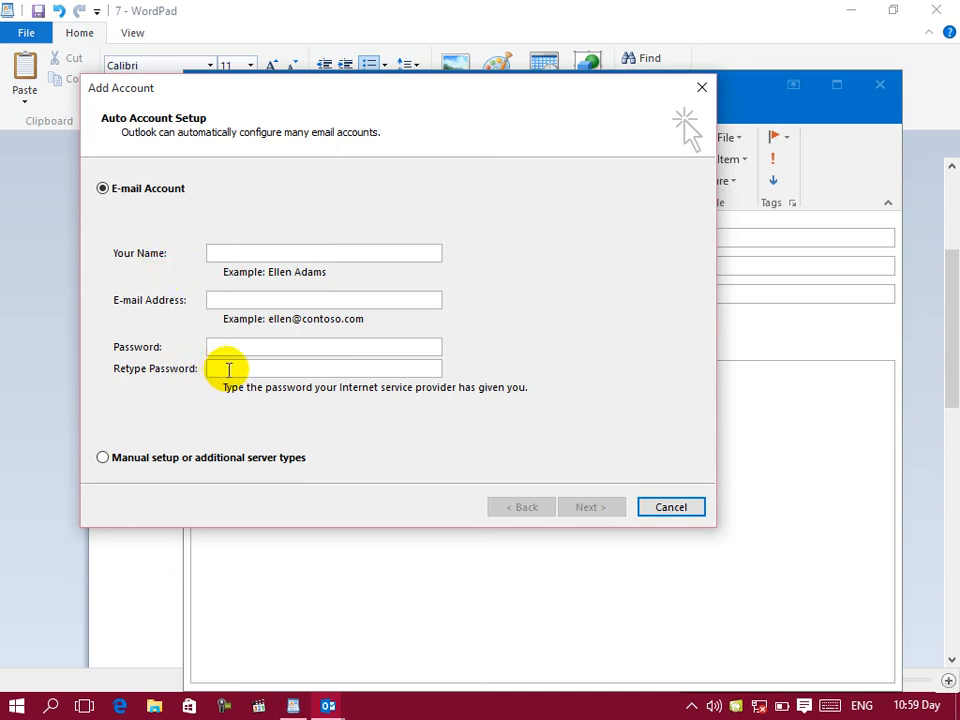
pyautogui.click(690, 510)
# Step: View the version and licence information about WordPad and close it
pyautogui.click(24, 30)
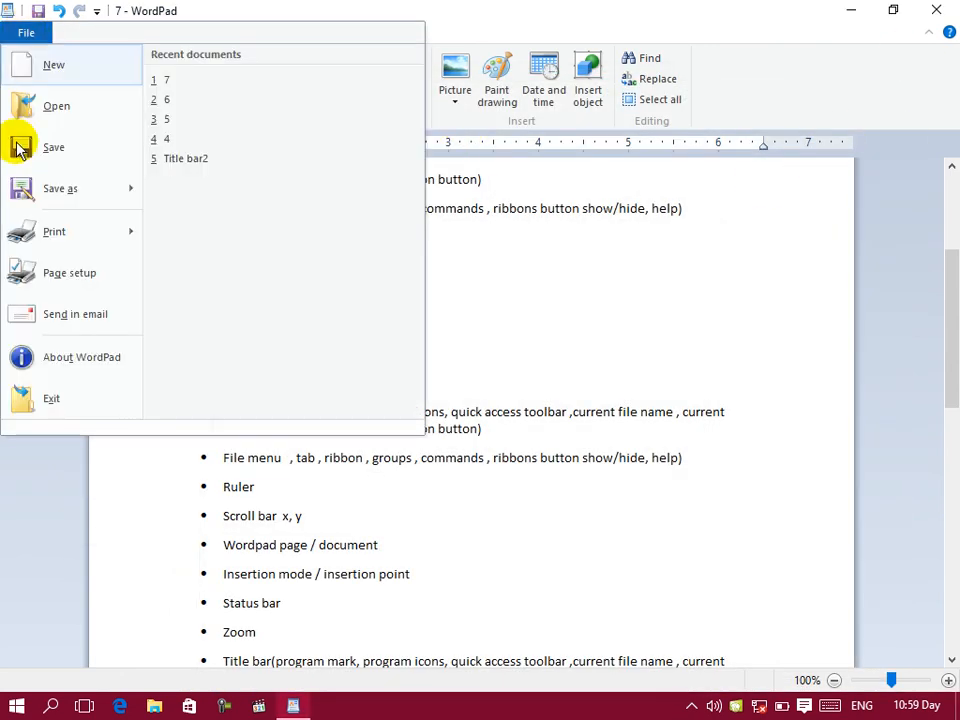
pyautogui.click(61, 360)
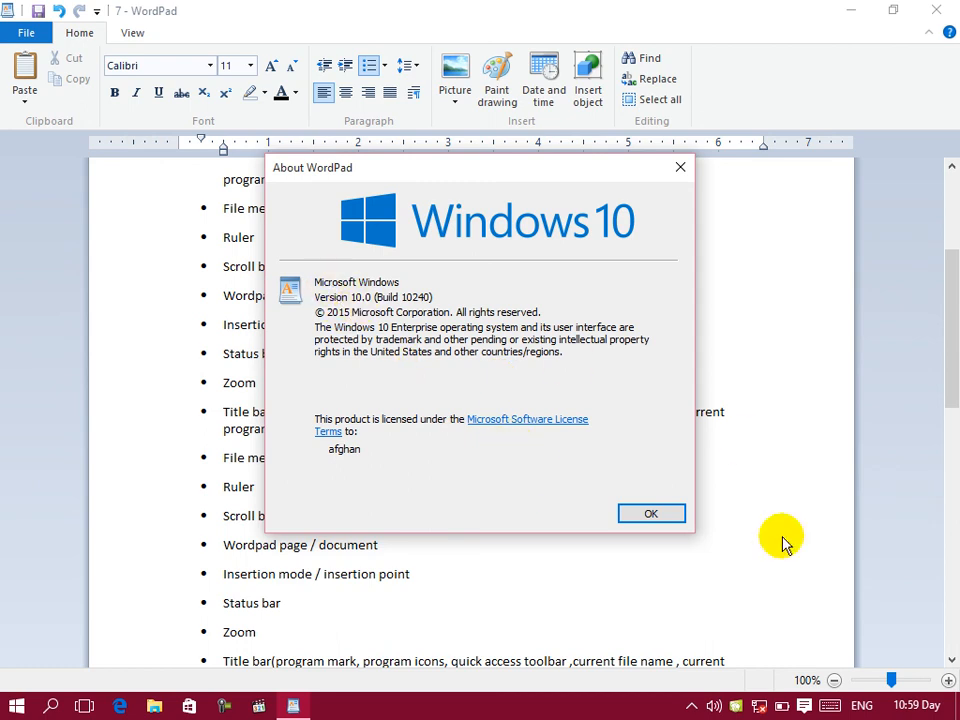
pyautogui.click(651, 514)
# Step: Open the recent document 6, saving the changes to document 7 as text only, and select the whole bulleted list
pyautogui.click(24, 34)
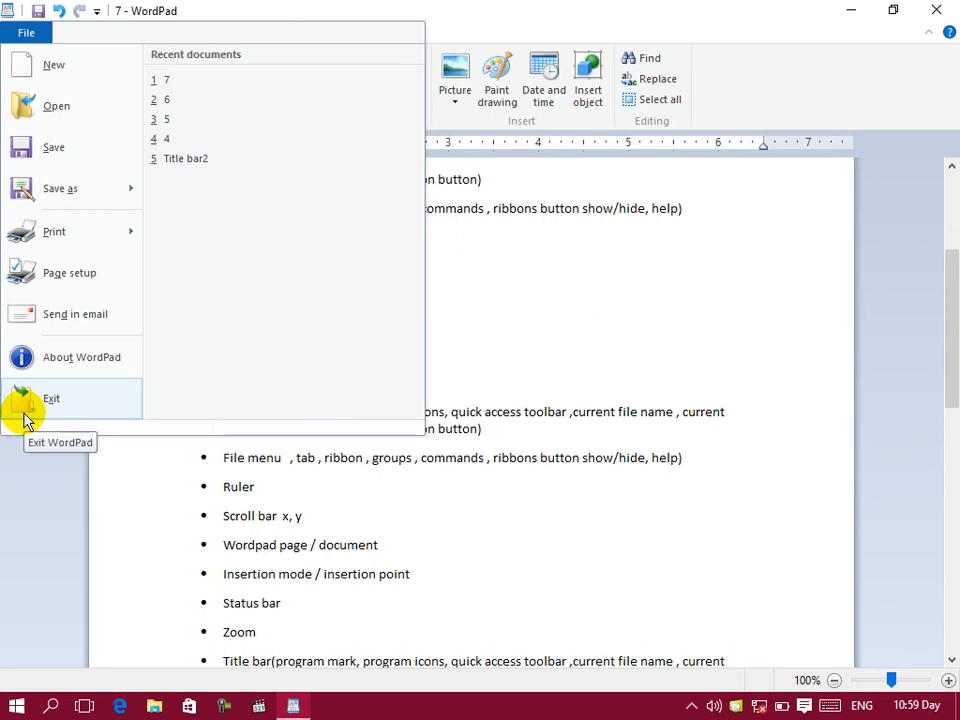
pyautogui.click(172, 100)
pyautogui.click(428, 368)
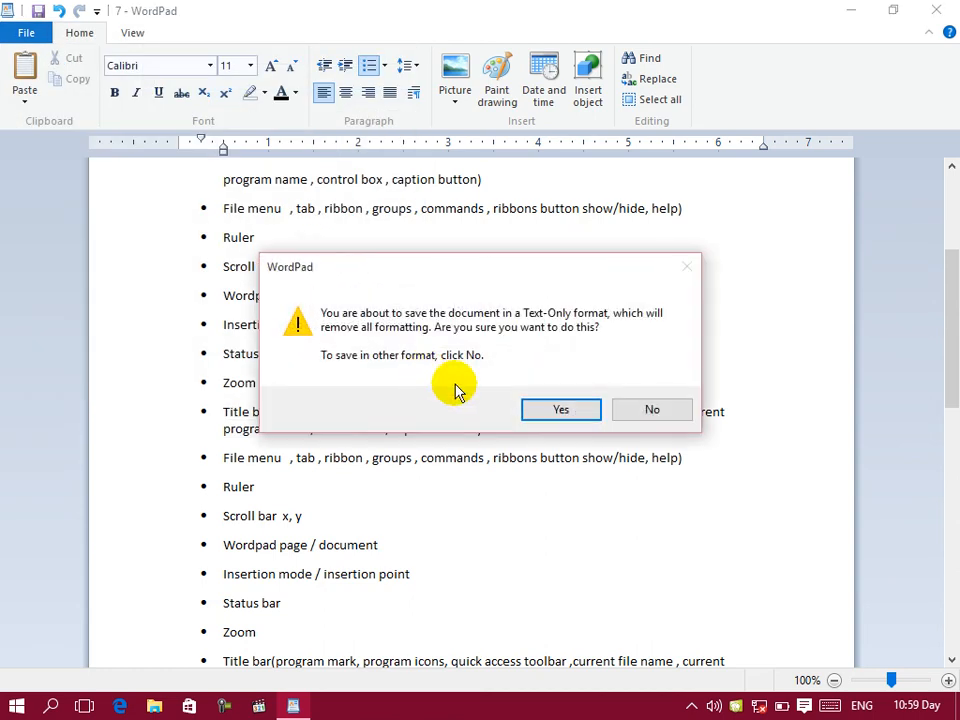
pyautogui.click(545, 409)
pyautogui.moveTo(379, 411); pyautogui.dragTo(5, 8)
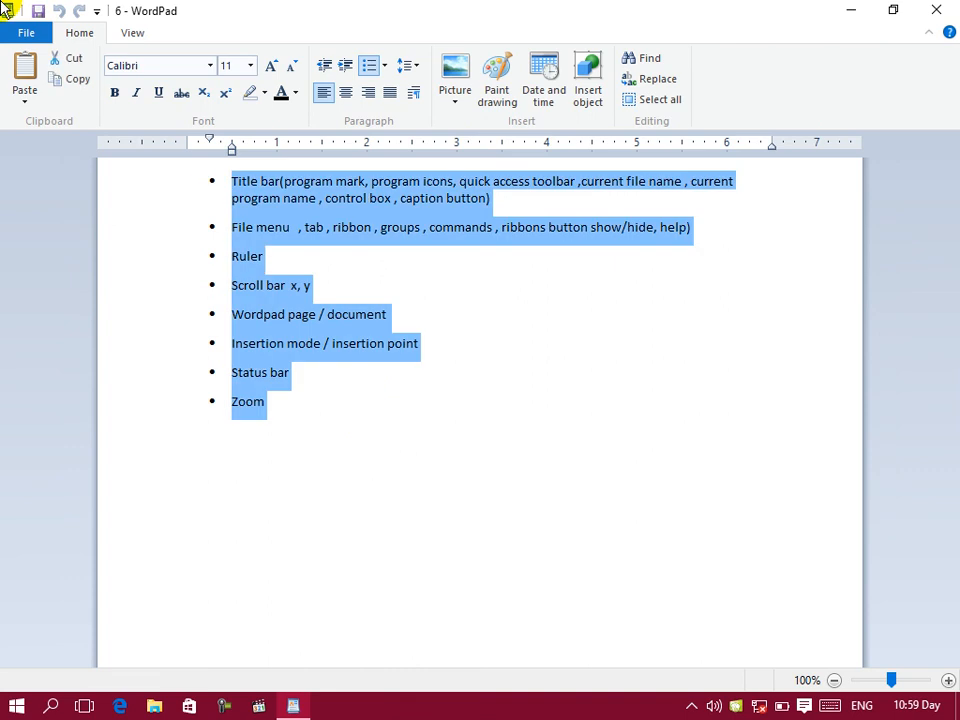
# Step: Check the recent documents list, close it, and show the zoom, ruler, status bar, word wrap and measurement unit options
pyautogui.click(36, 32)
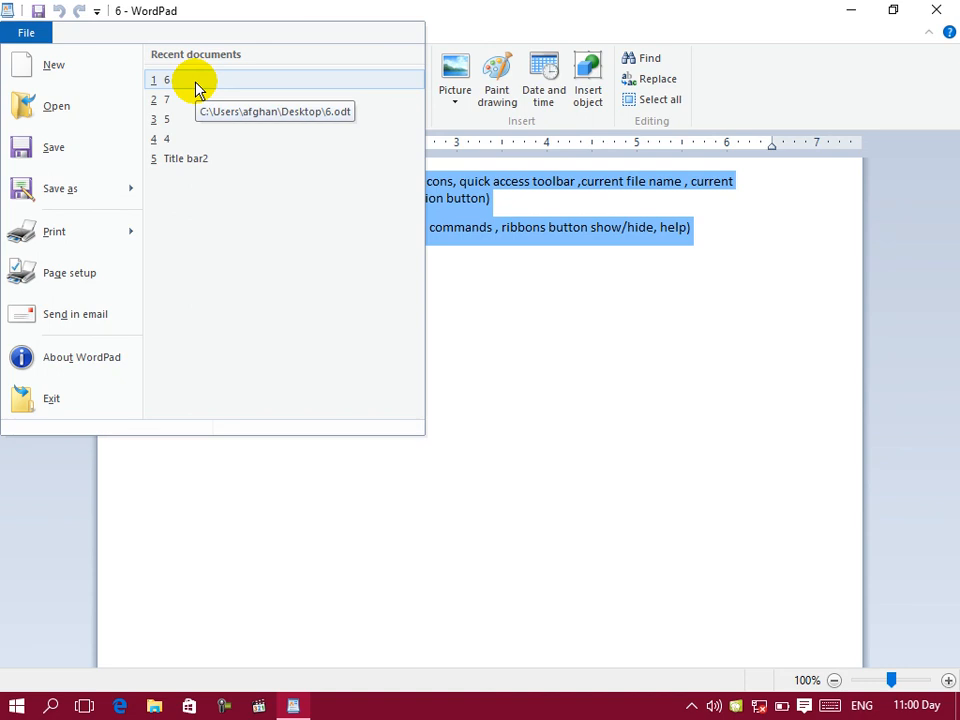
pyautogui.click(701, 497)
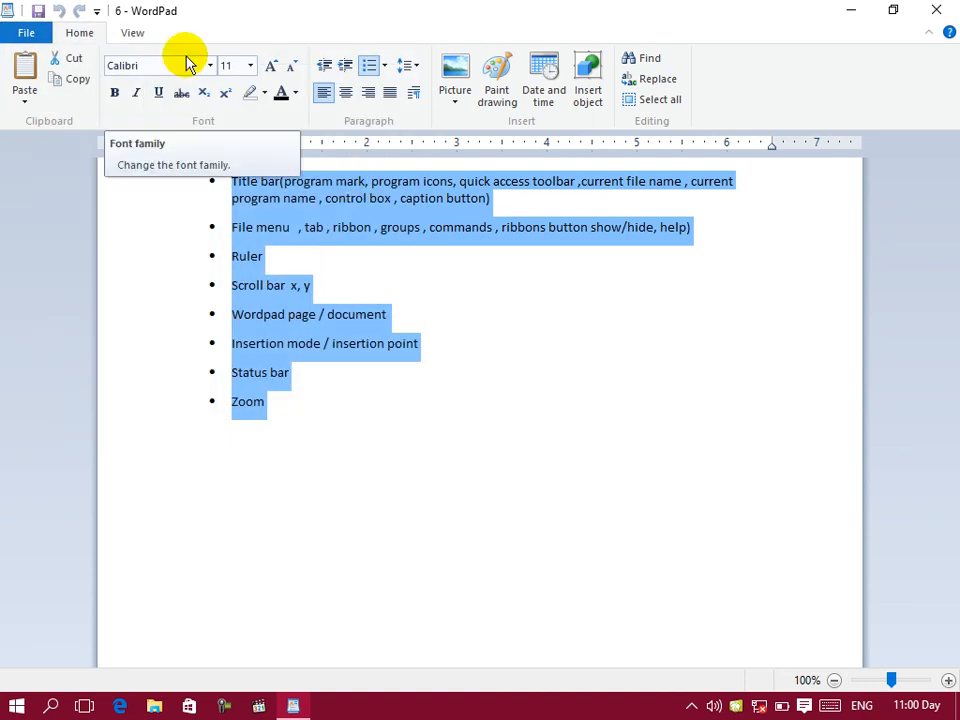
pyautogui.click(22, 33)
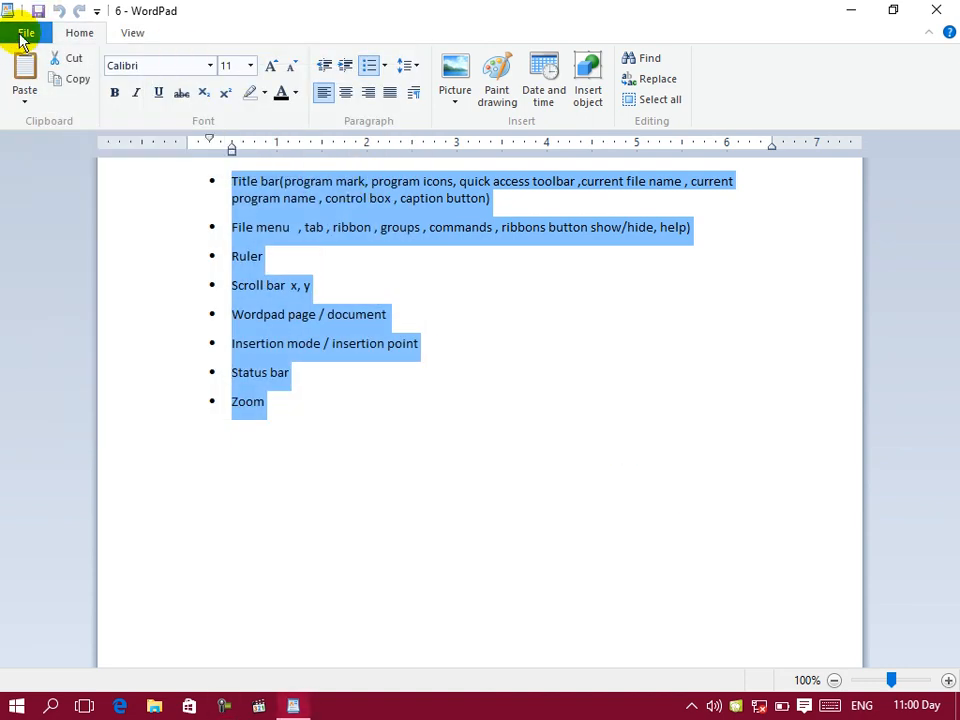
pyautogui.click(30, 28)
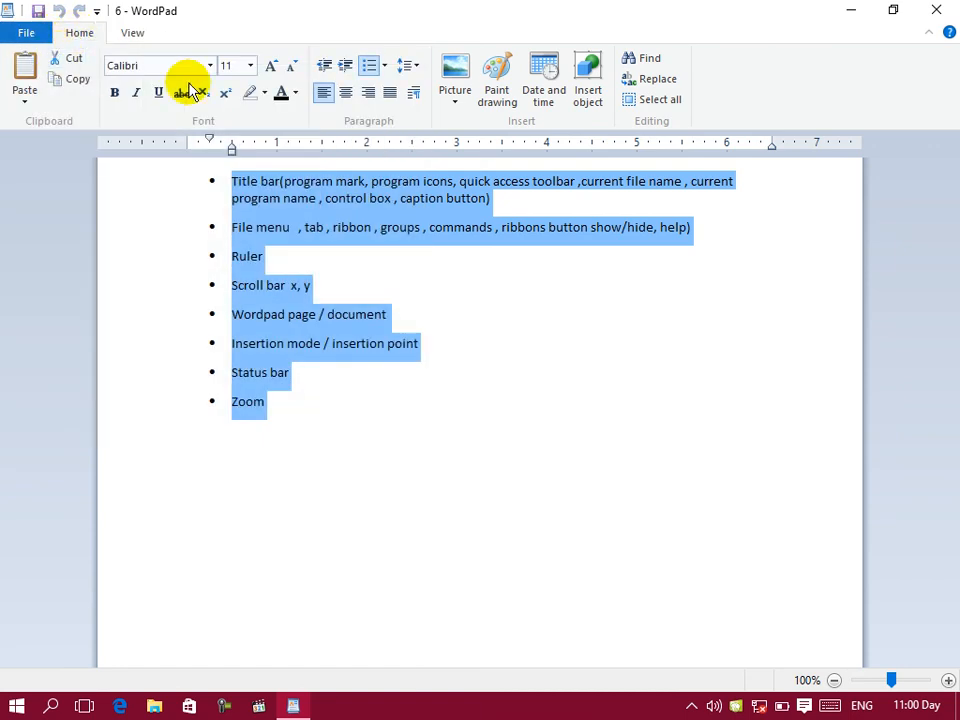
pyautogui.click(131, 35)
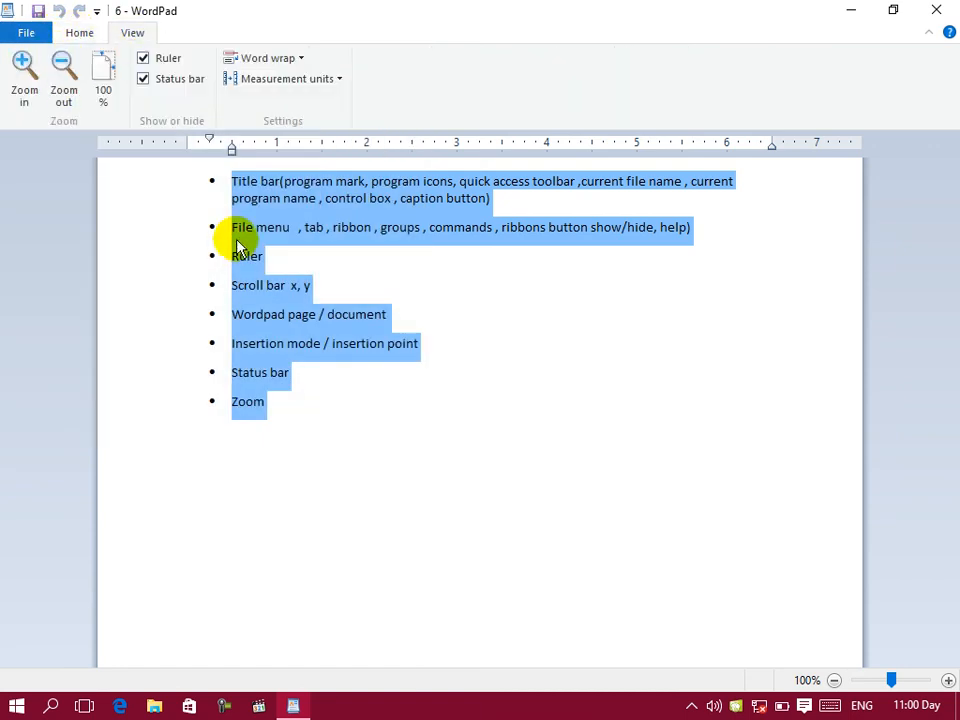